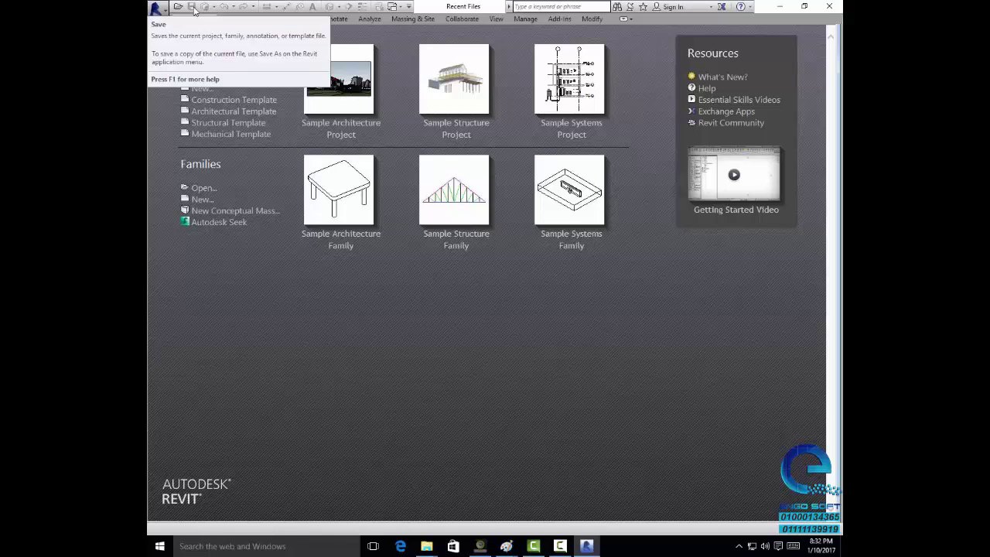
Open and close Revit Help, then show the Systems ribbon tools for ducts and piping
{"action": "key", "text": "F1"}
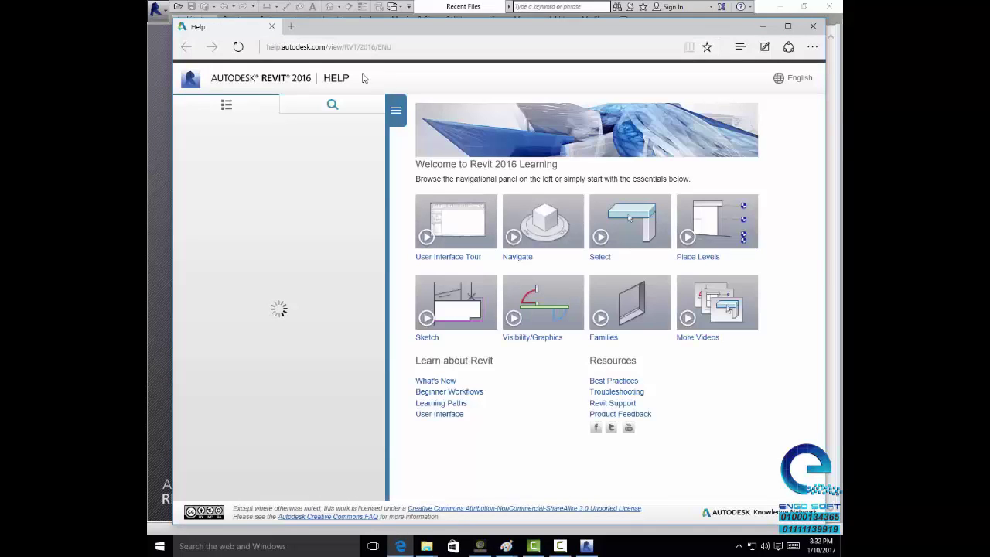
{"action": "left_click", "coordinate": [271, 26]}
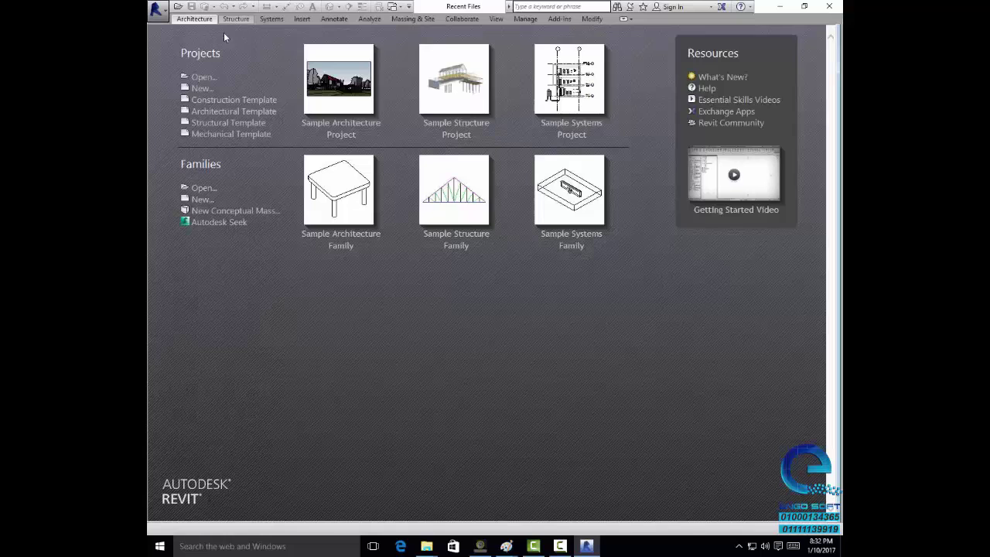
{"action": "left_click", "coordinate": [234, 19]}
{"action": "left_click", "coordinate": [272, 21]}
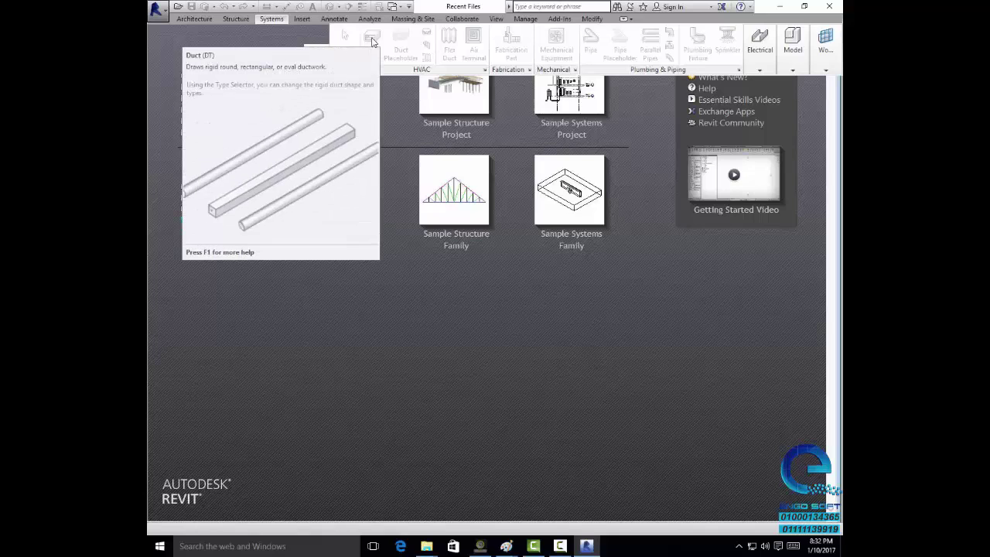
Read through the Duct help article in Edge, then close the help window
{"action": "key", "text": "F1"}
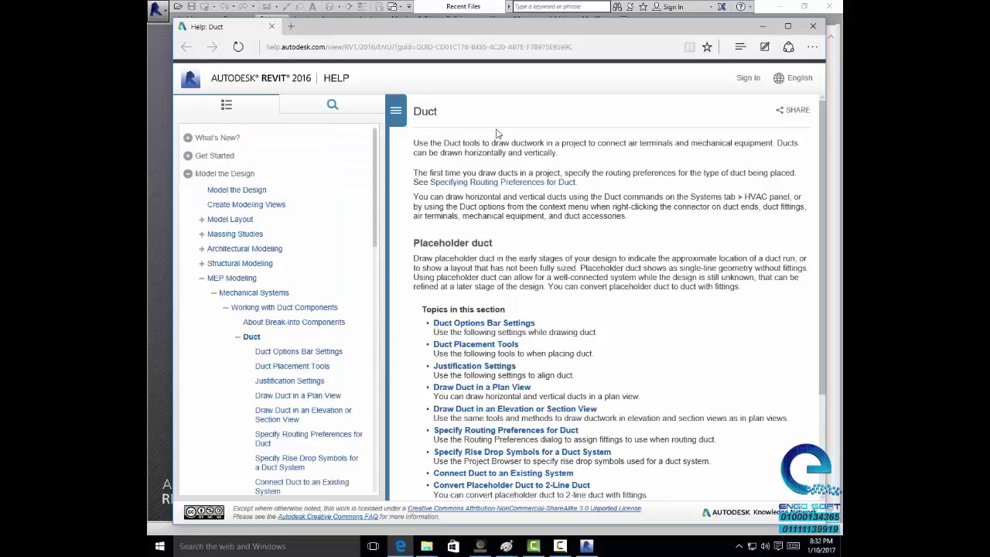
{"action": "scroll", "coordinate": [499, 139], "scroll_direction": "down", "scroll_amount": 3}
{"action": "scroll", "coordinate": [579, 225], "scroll_direction": "up", "scroll_amount": 2}
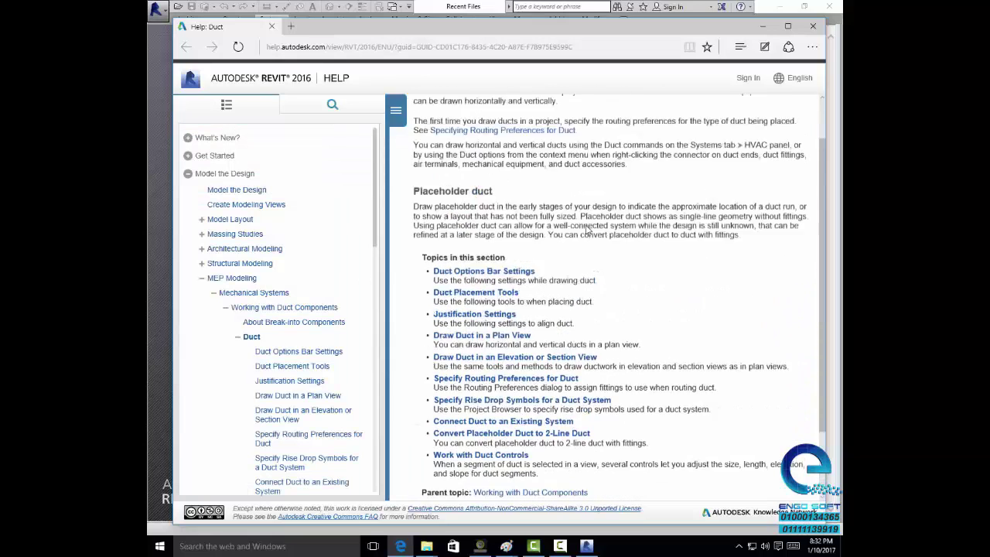
{"action": "scroll", "coordinate": [552, 183], "scroll_direction": "down", "scroll_amount": 2}
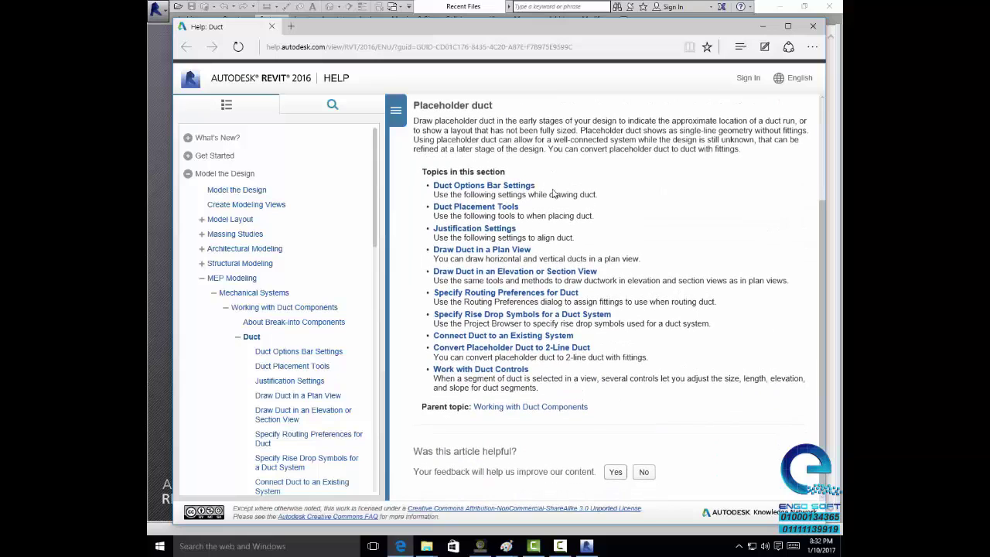
{"action": "scroll", "coordinate": [699, 143], "scroll_direction": "up", "scroll_amount": 3}
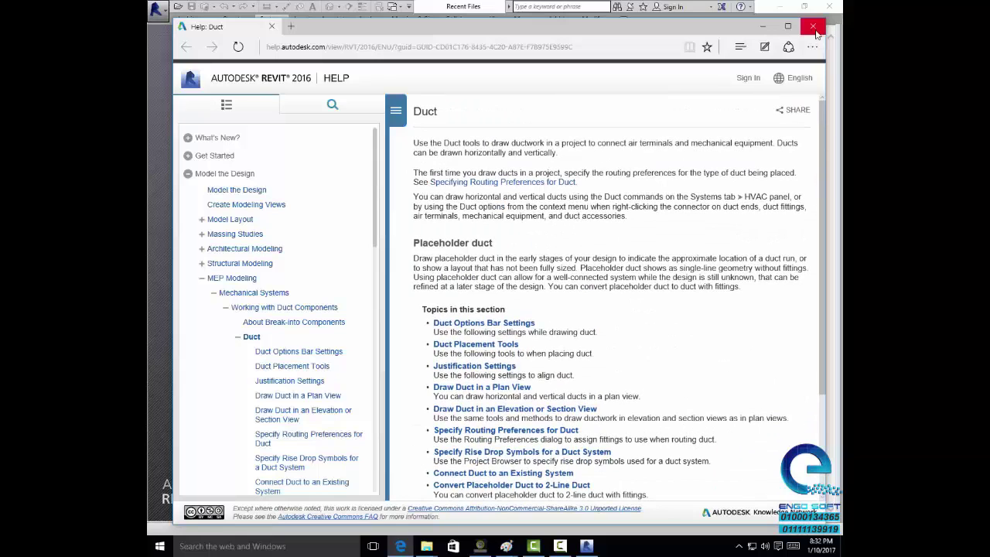
{"action": "left_click", "coordinate": [812, 27]}
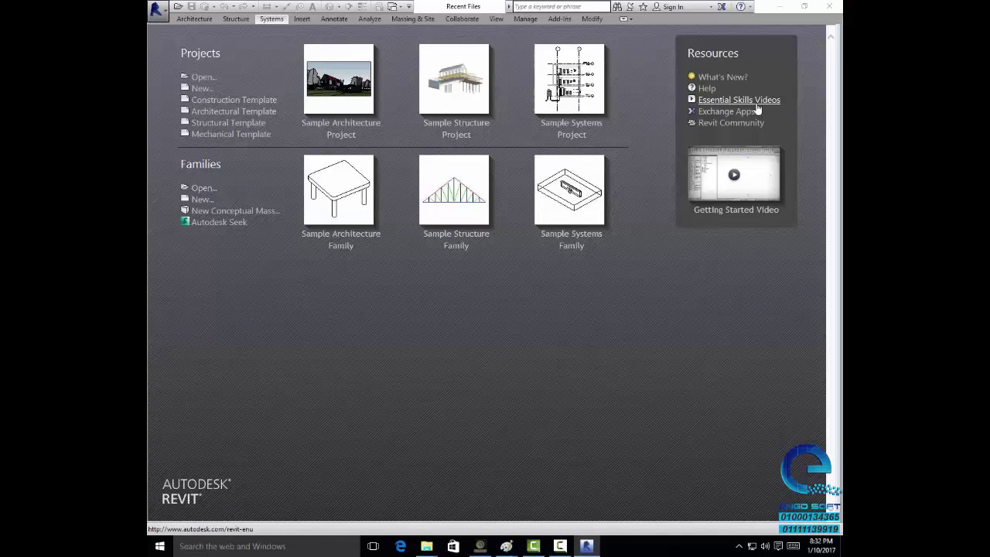
Refocus Revit and look at the Modify tools before settling on the Add-Ins ribbon tab
{"action": "left_click", "coordinate": [805, 111]}
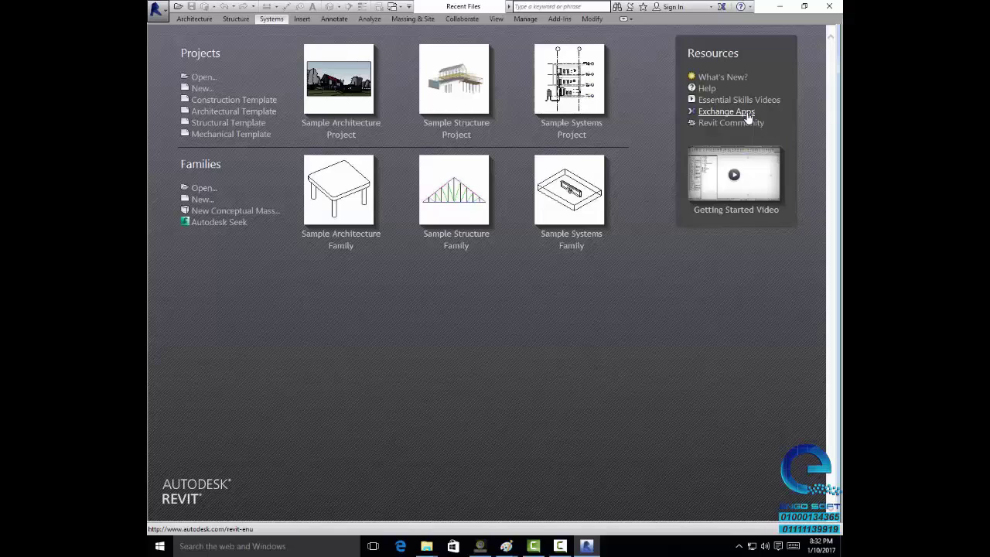
{"action": "left_click", "coordinate": [561, 21]}
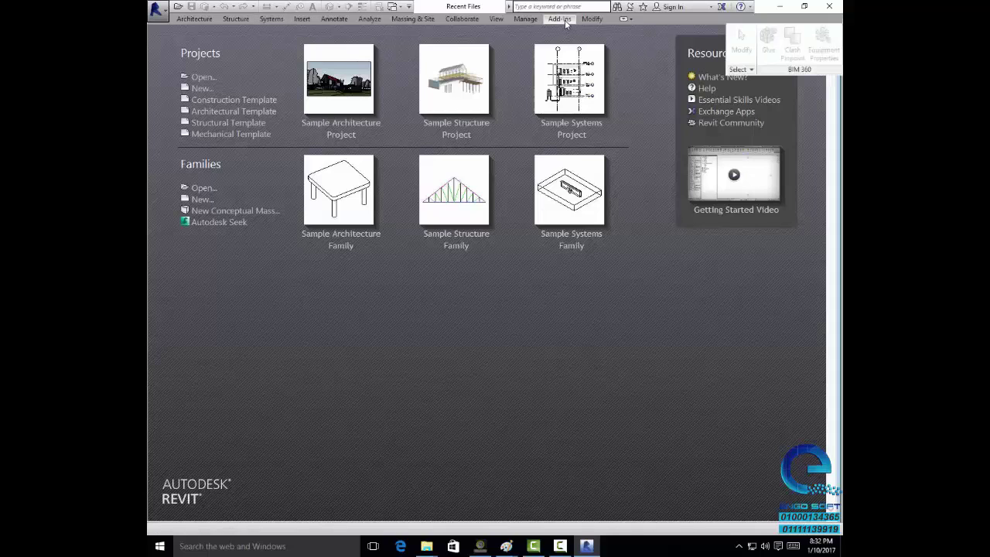
{"action": "left_click", "coordinate": [594, 20]}
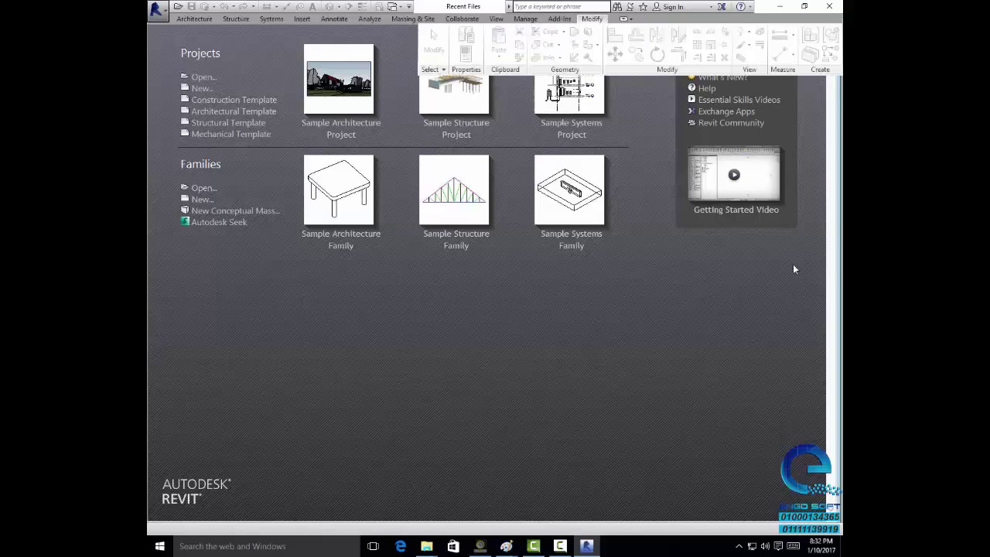
{"action": "left_click", "coordinate": [814, 152]}
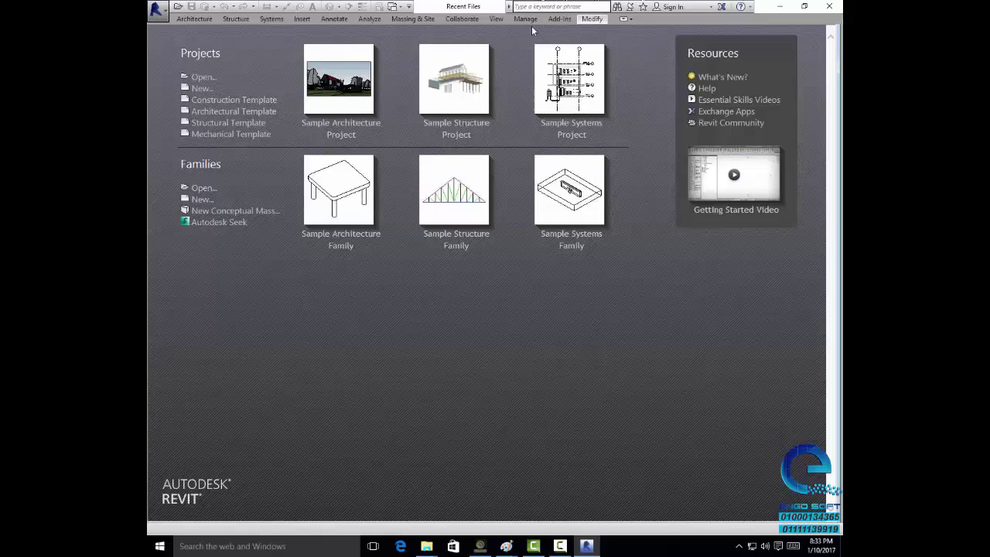
{"action": "left_click", "coordinate": [559, 19]}
Open the Autodesk App Store for Revit in a maximized Edge window with a new tab
{"action": "left_click", "coordinate": [746, 112]}
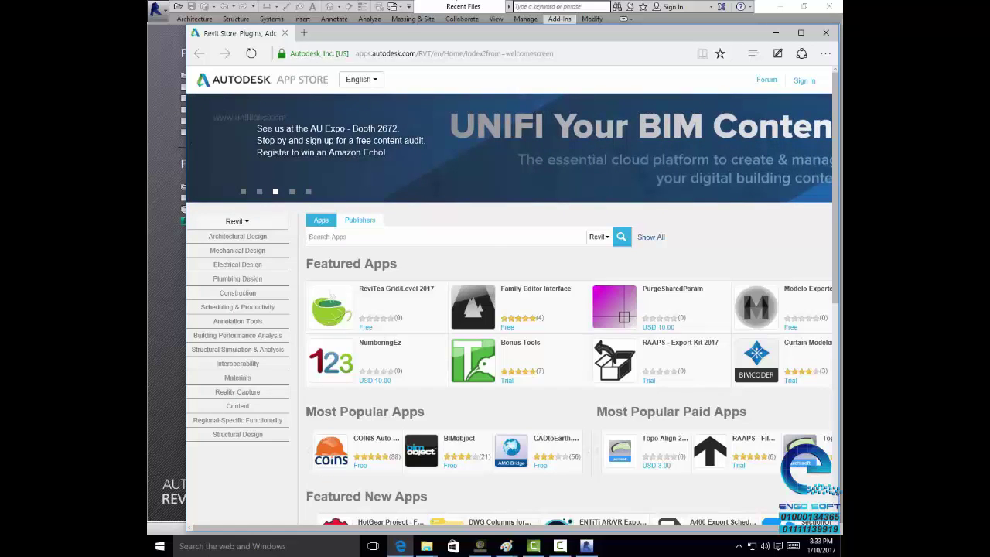
{"action": "left_click", "coordinate": [801, 32]}
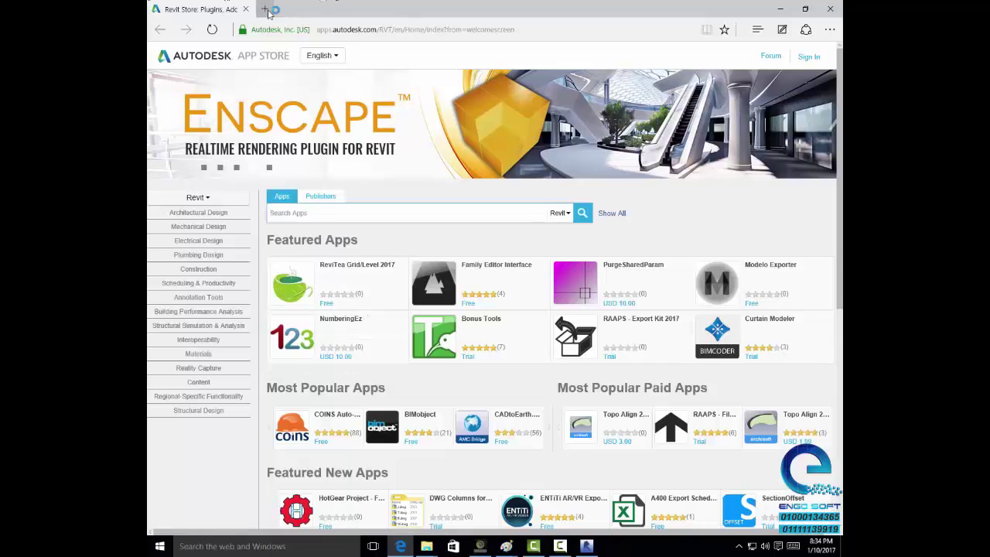
{"action": "left_click", "coordinate": [264, 9]}
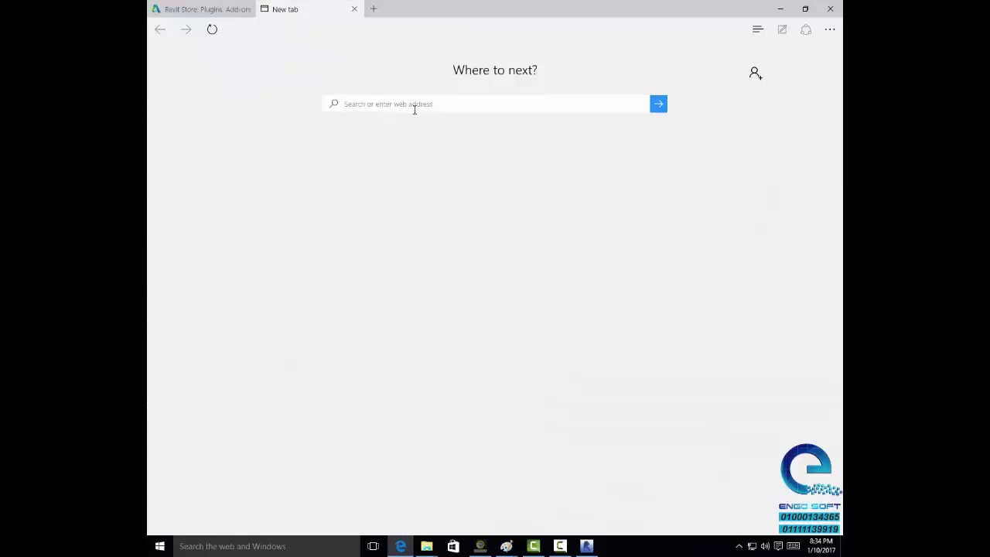
Search Bing for 'revit 2016 product key' and open Autodesk's 2016 product keys article
{"action": "type", "text": "revit "}
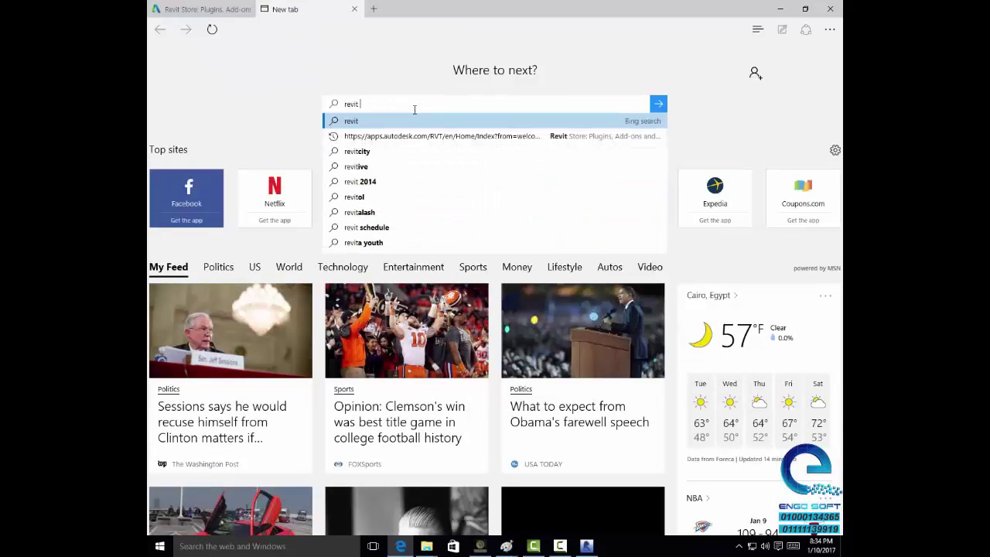
{"action": "type", "text": "2016"}
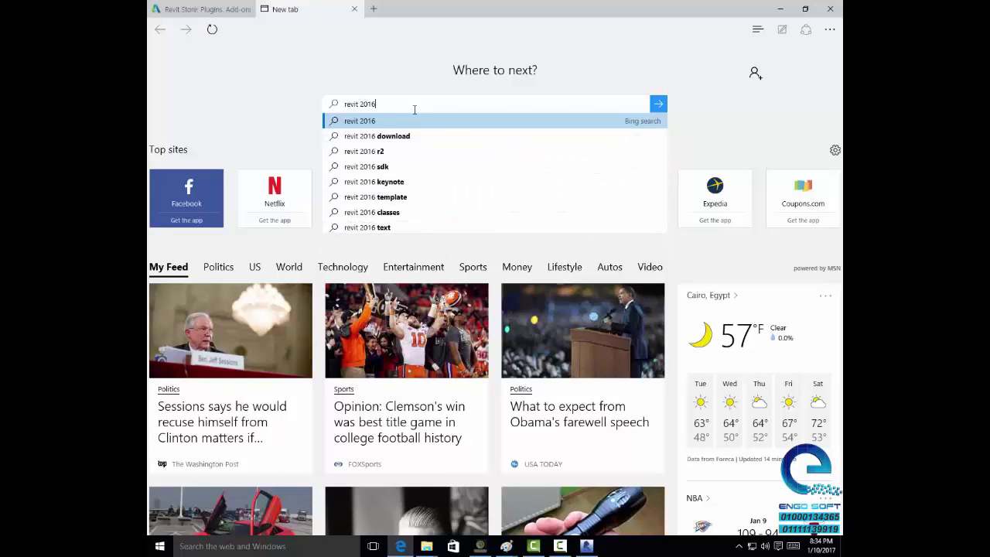
{"action": "type", "text": " produ"}
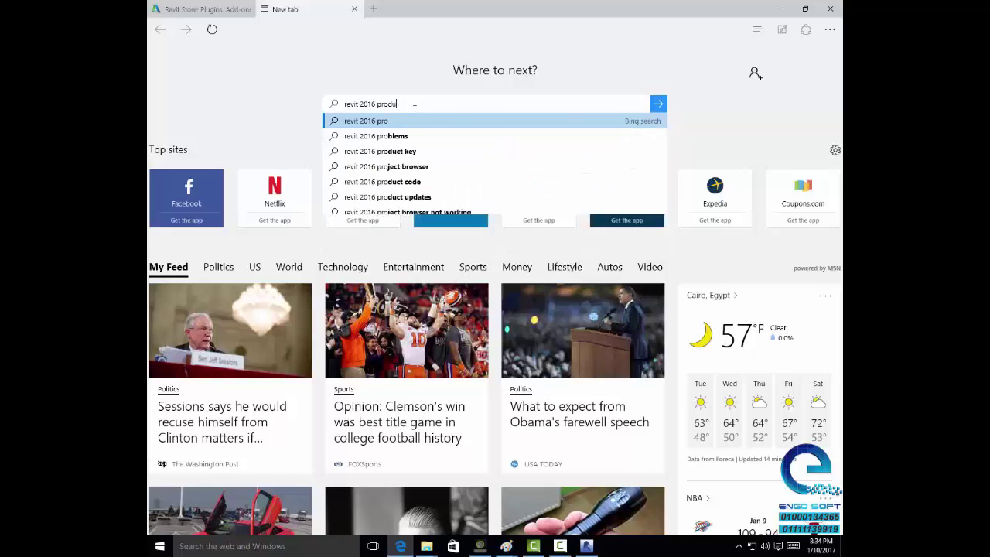
{"action": "type", "text": "ct key"}
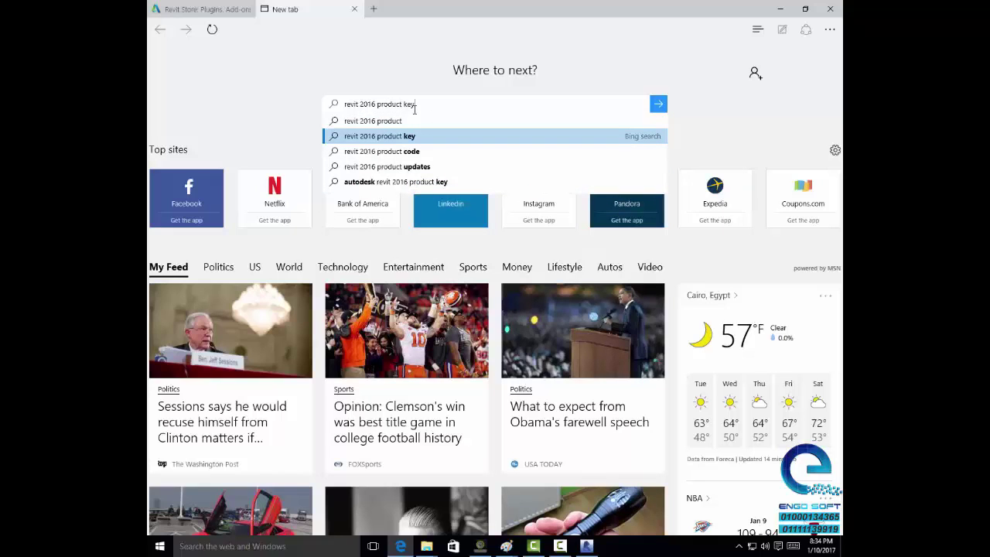
{"action": "key", "text": "Return"}
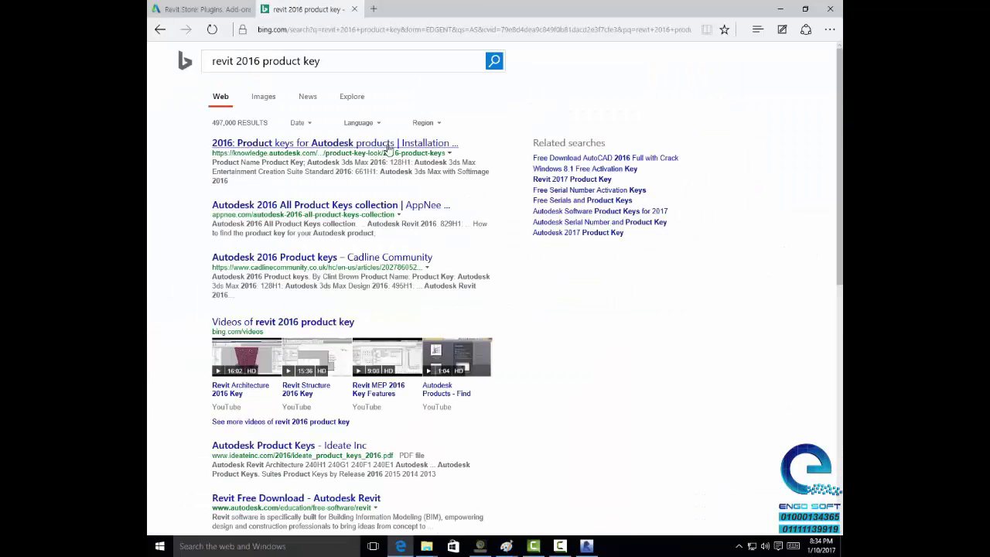
{"action": "left_click", "coordinate": [279, 147]}
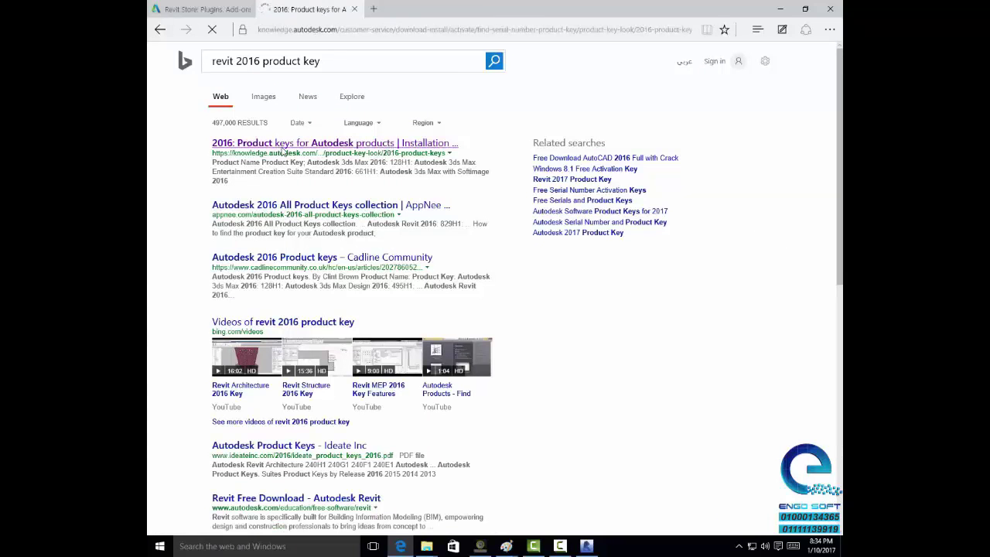
Scroll down through the Autodesk 2016 product keys article
{"action": "scroll", "coordinate": [462, 267], "scroll_direction": "down", "scroll_amount": 2}
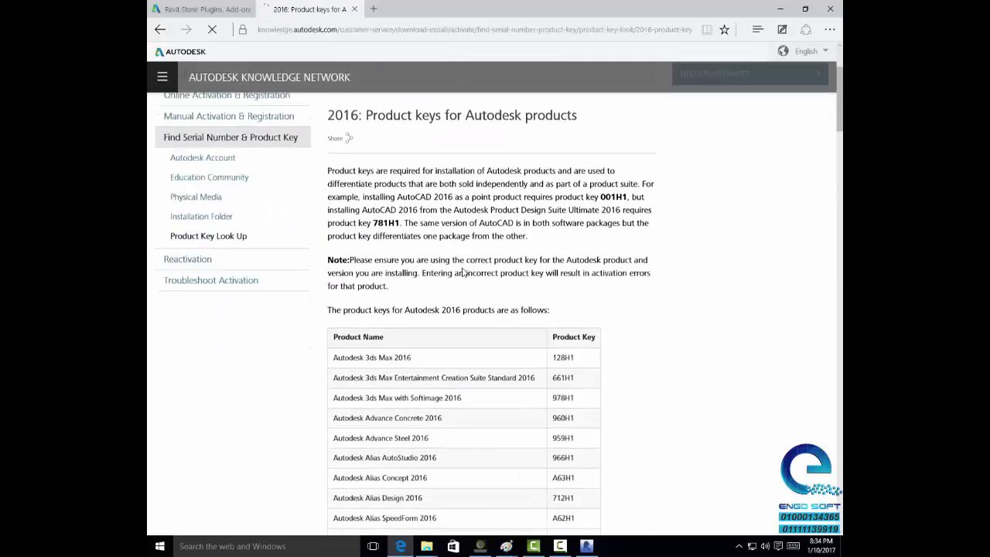
{"action": "scroll", "coordinate": [462, 268], "scroll_direction": "down", "scroll_amount": 1}
{"action": "scroll", "coordinate": [463, 268], "scroll_direction": "down", "scroll_amount": 2}
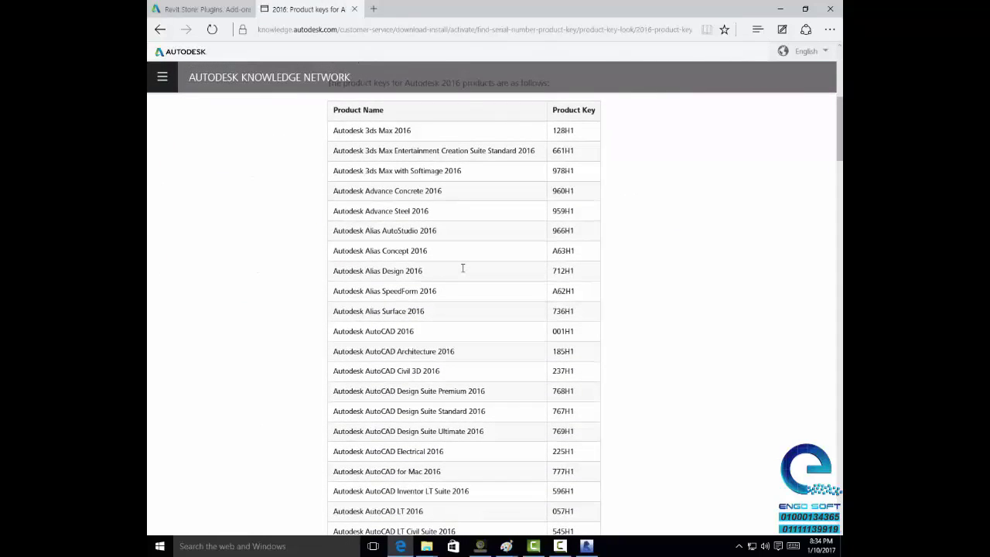
{"action": "scroll", "coordinate": [462, 267], "scroll_direction": "down", "scroll_amount": 1}
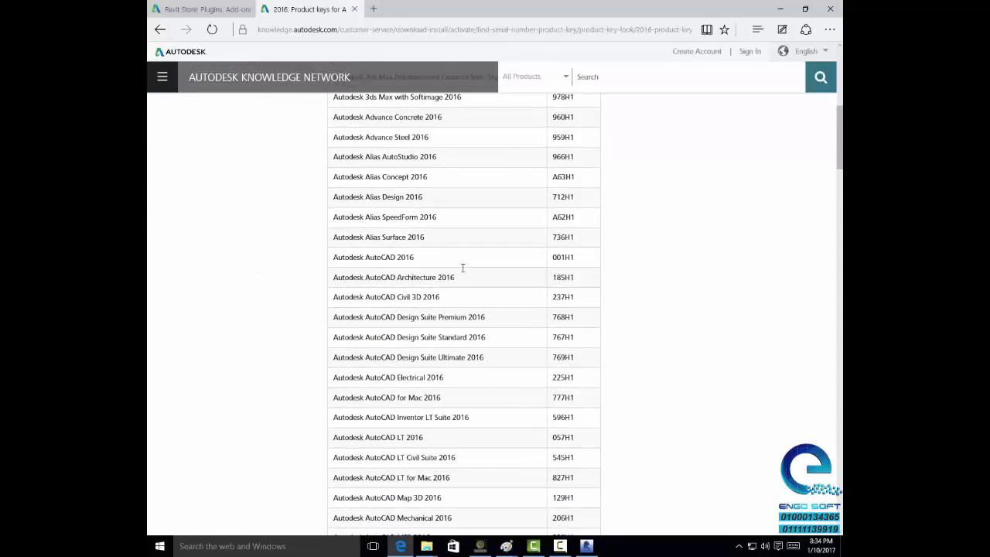
{"action": "scroll", "coordinate": [462, 268], "scroll_direction": "down", "scroll_amount": 1}
{"action": "scroll", "coordinate": [462, 267], "scroll_direction": "down", "scroll_amount": 1}
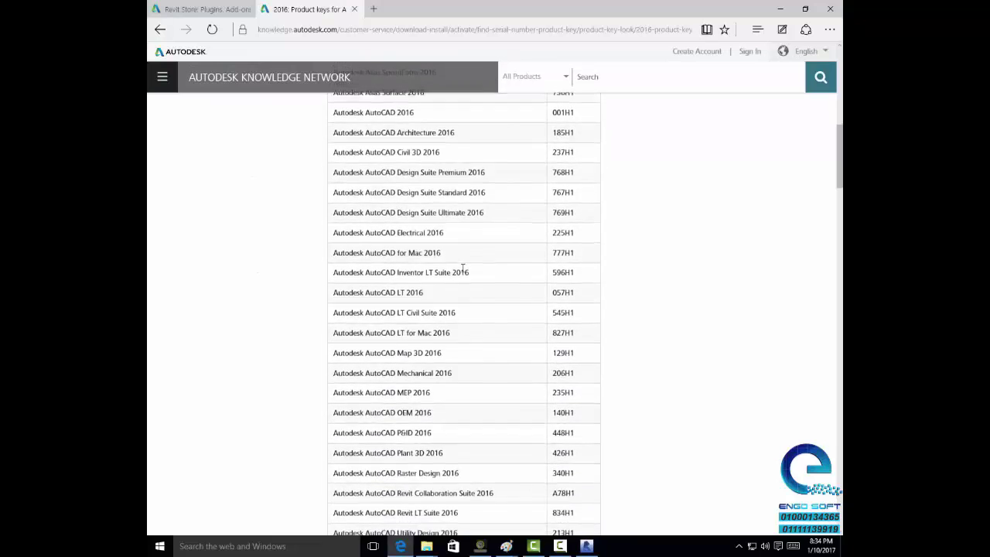
{"action": "scroll", "coordinate": [462, 268], "scroll_direction": "down", "scroll_amount": 1}
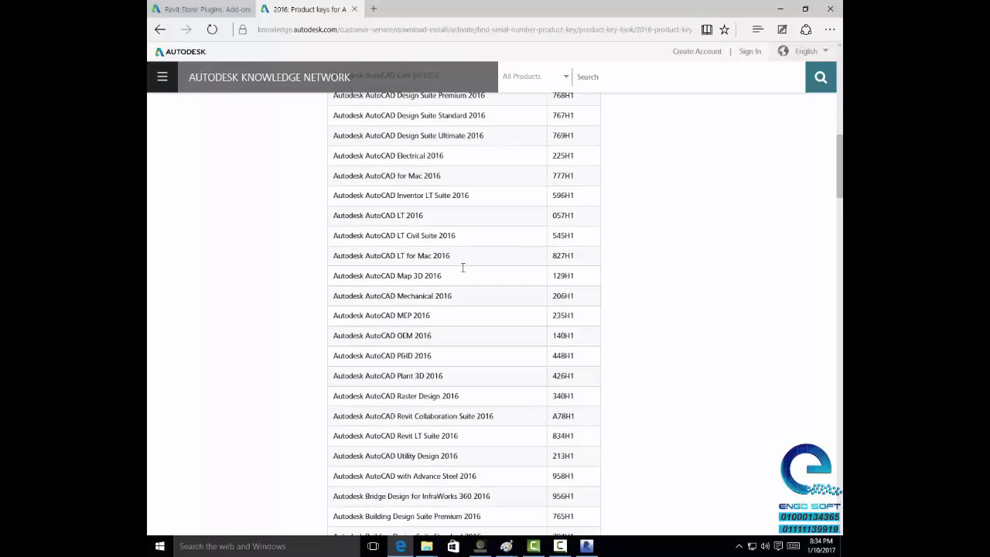
Find 'revit' on the page to locate Autodesk Revit 2016's entry, then close that tab
{"action": "key", "text": "ctrl+f"}
{"action": "type", "text": "rev"}
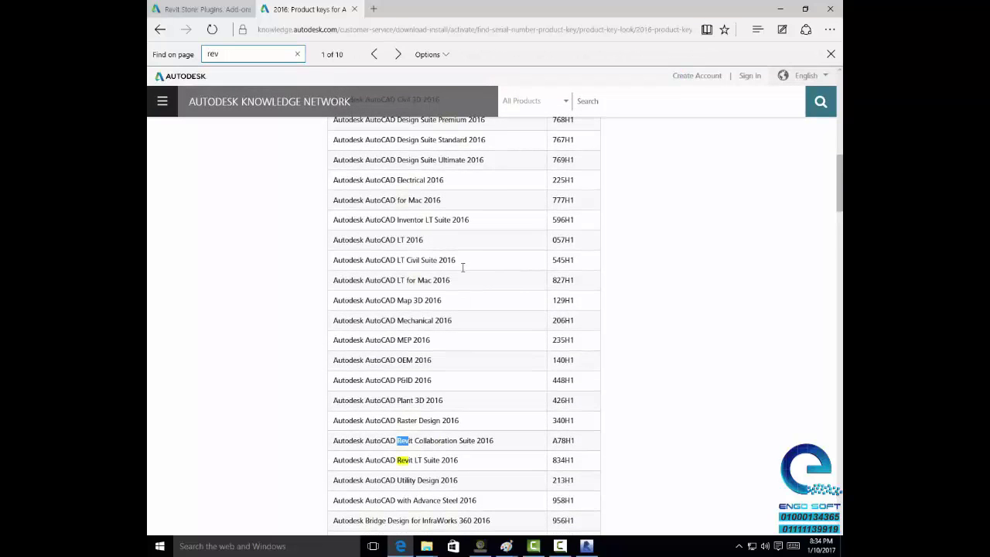
{"action": "type", "text": "it"}
{"action": "scroll", "coordinate": [592, 348], "scroll_direction": "down", "scroll_amount": 1}
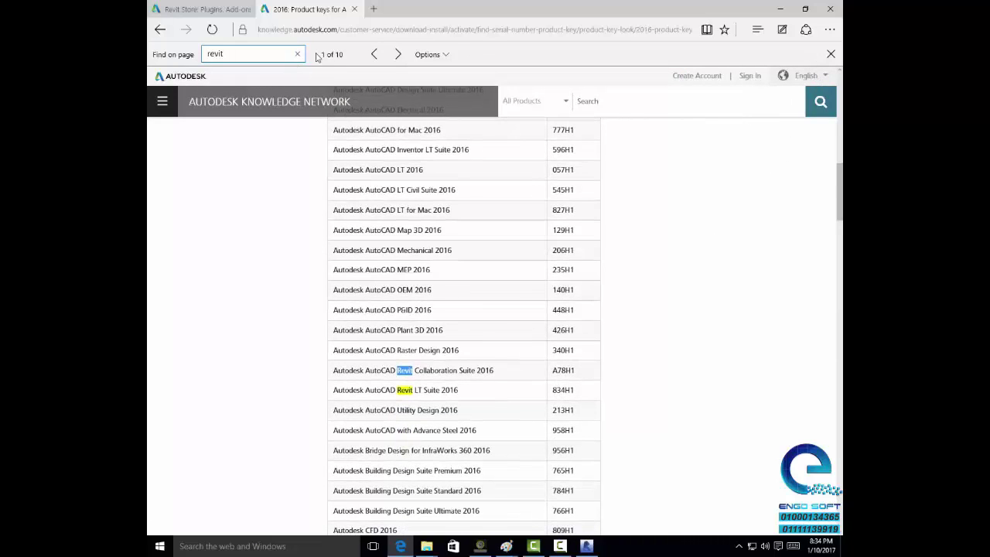
{"action": "left_click", "coordinate": [397, 54]}
{"action": "left_click", "coordinate": [399, 55]}
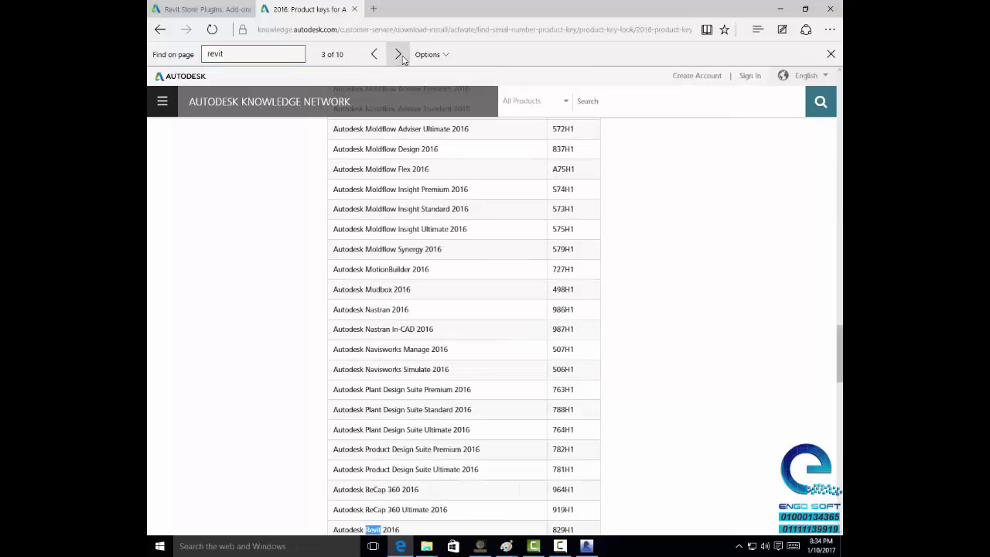
{"action": "scroll", "coordinate": [541, 348], "scroll_direction": "down", "scroll_amount": 1}
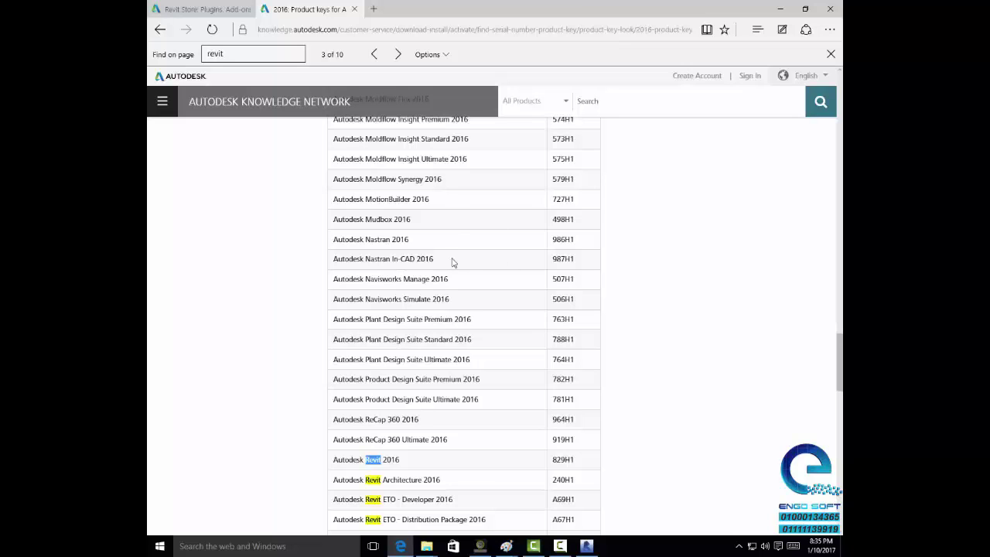
{"action": "left_click", "coordinate": [355, 9]}
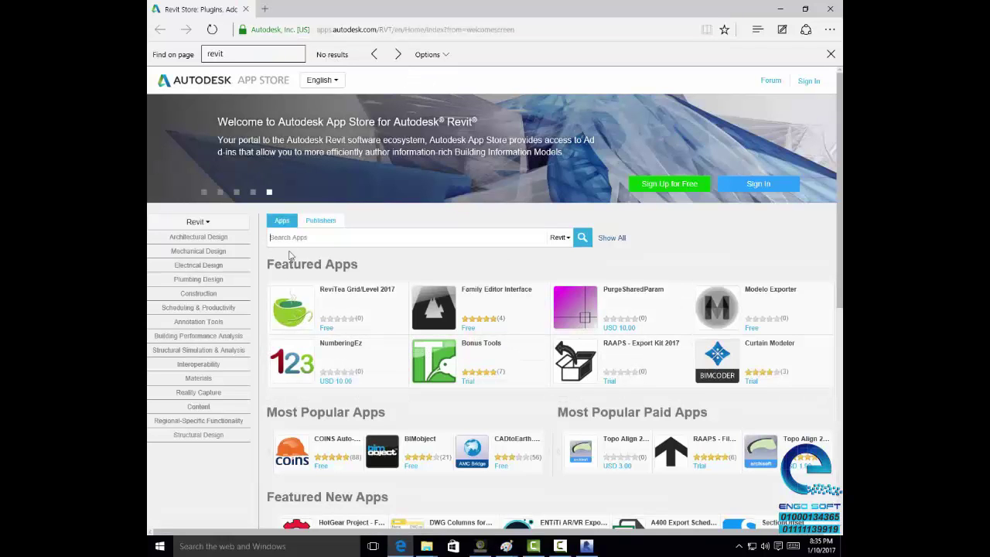
Browse the App Store's featured apps and back to the top, then close Edge
{"action": "scroll", "coordinate": [200, 224], "scroll_direction": "down", "scroll_amount": 2}
{"action": "scroll", "coordinate": [199, 224], "scroll_direction": "down", "scroll_amount": 3}
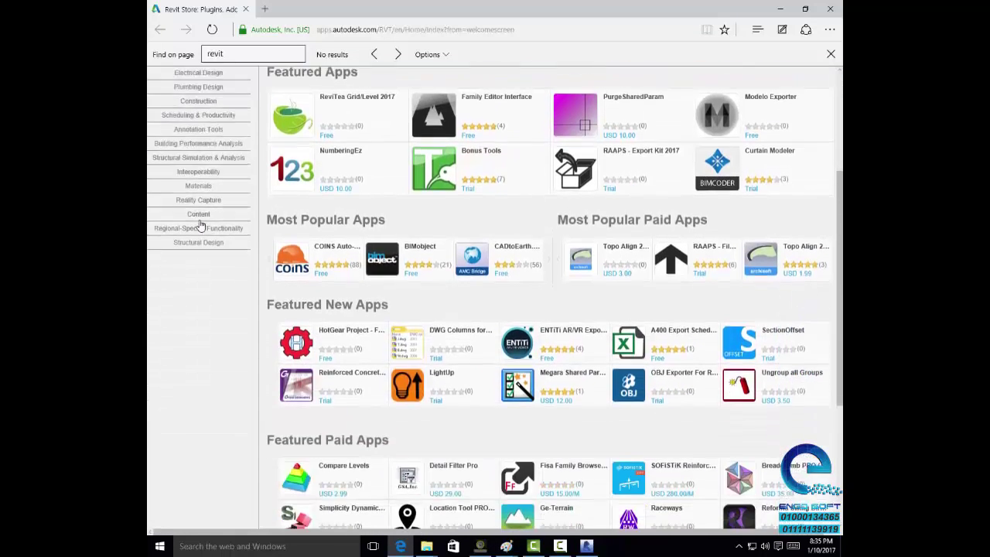
{"action": "scroll", "coordinate": [199, 224], "scroll_direction": "down", "scroll_amount": 3}
{"action": "scroll", "coordinate": [324, 281], "scroll_direction": "up", "scroll_amount": 2}
{"action": "scroll", "coordinate": [324, 281], "scroll_direction": "up", "scroll_amount": 5}
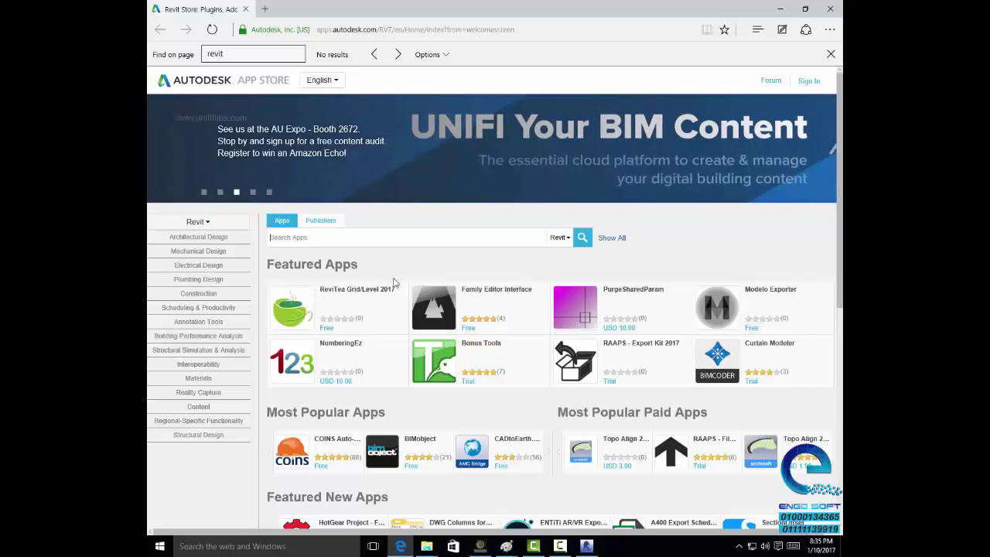
{"action": "left_click", "coordinate": [830, 9]}
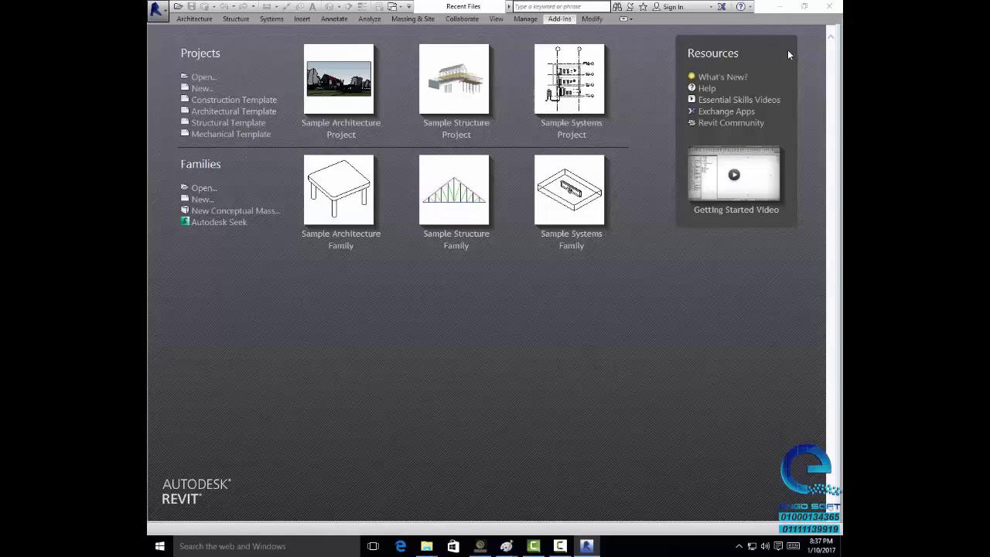
Minimize Revit, go up to 'revit mep group B ins data share' in Explorer, then restore Revit
{"action": "left_click", "coordinate": [779, 6]}
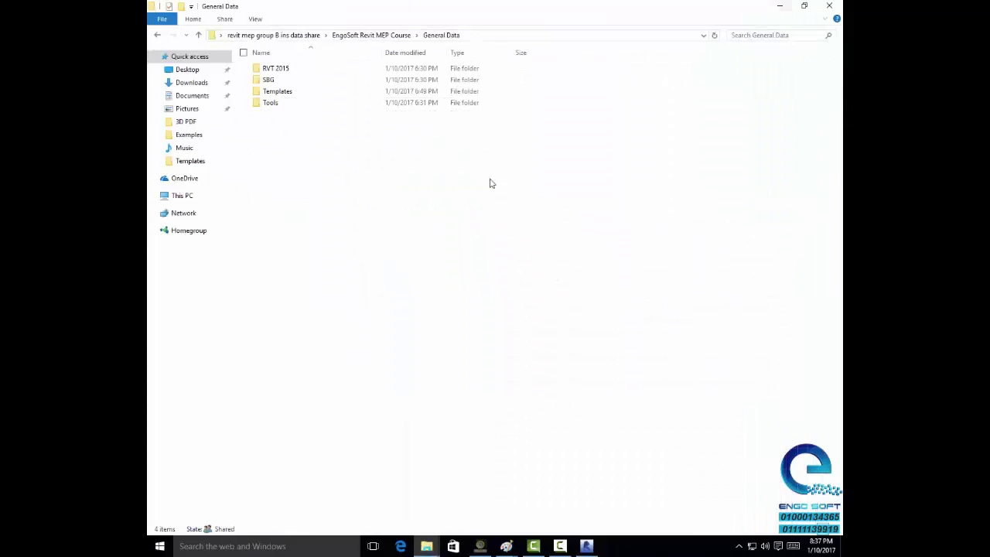
{"action": "left_click", "coordinate": [358, 35]}
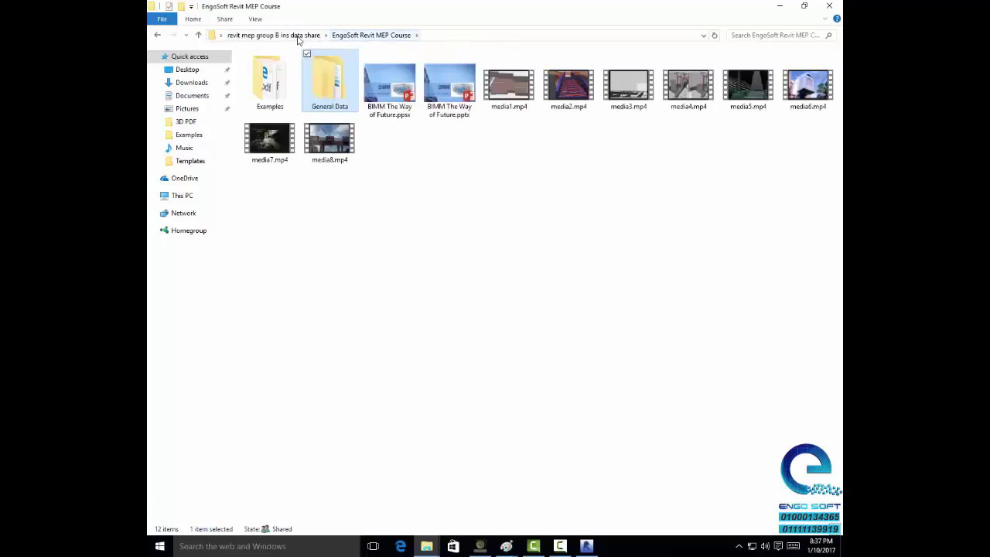
{"action": "left_click", "coordinate": [302, 35]}
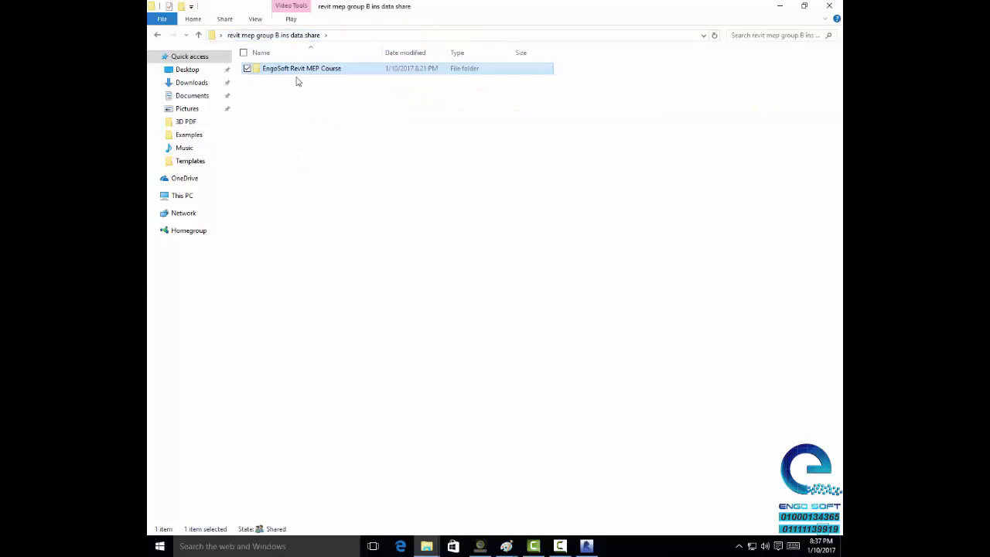
{"action": "left_click", "coordinate": [381, 94]}
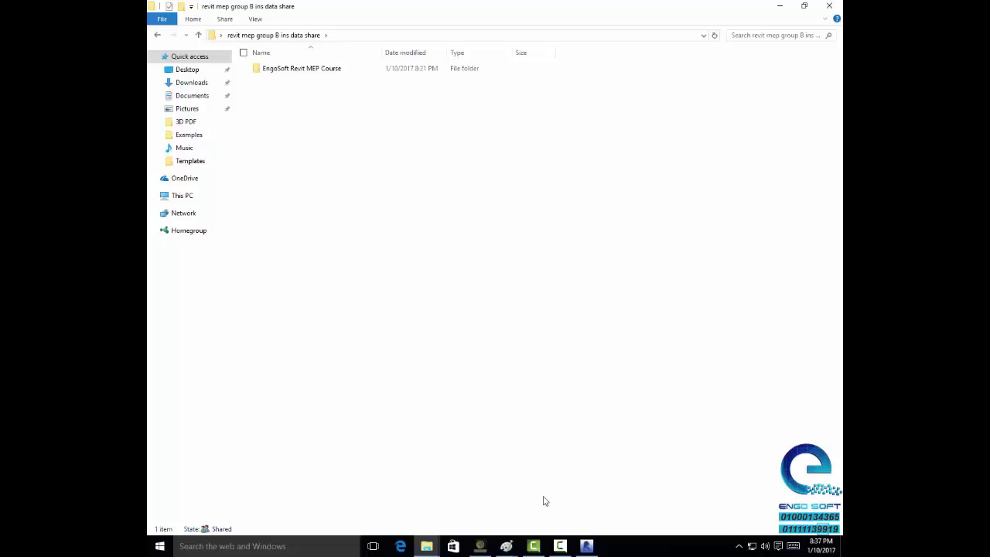
{"action": "left_click", "coordinate": [587, 546]}
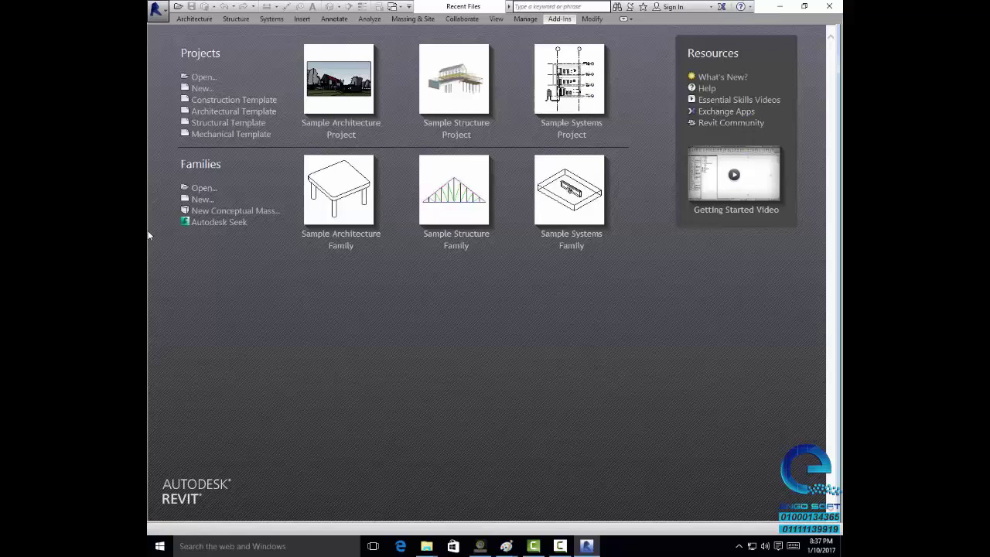
{"action": "double_click", "coordinate": [192, 53]}
{"action": "left_click", "coordinate": [200, 77]}
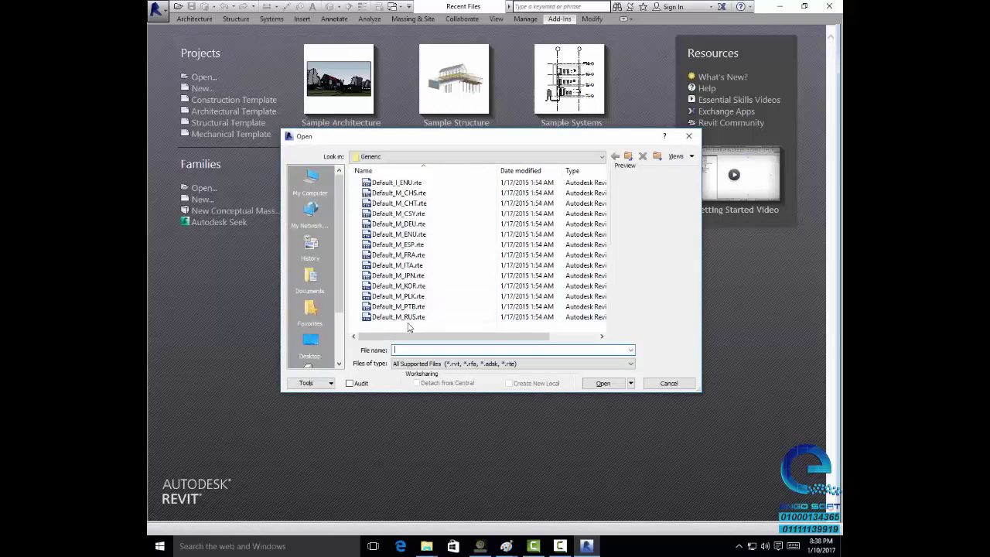
{"action": "left_click", "coordinate": [450, 365]}
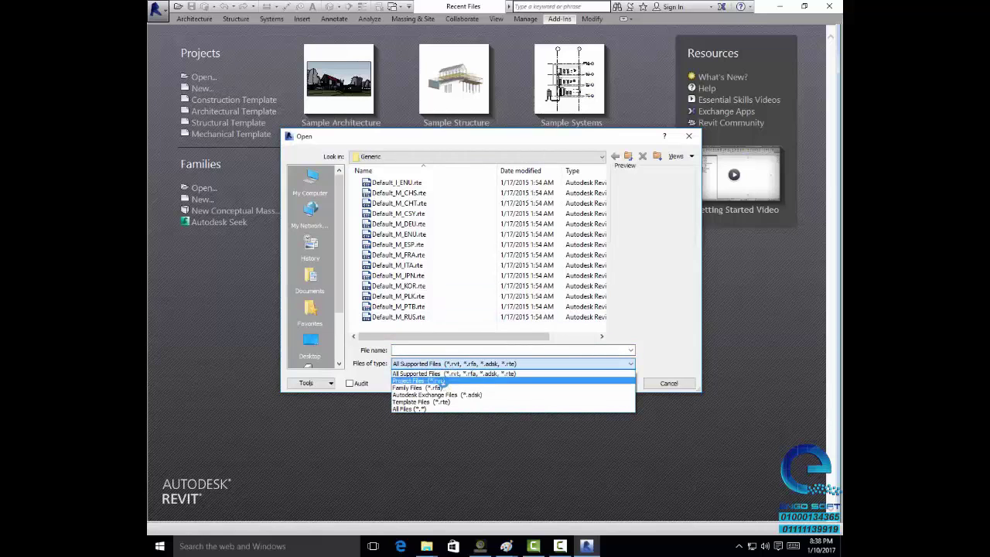
{"action": "left_click", "coordinate": [421, 380]}
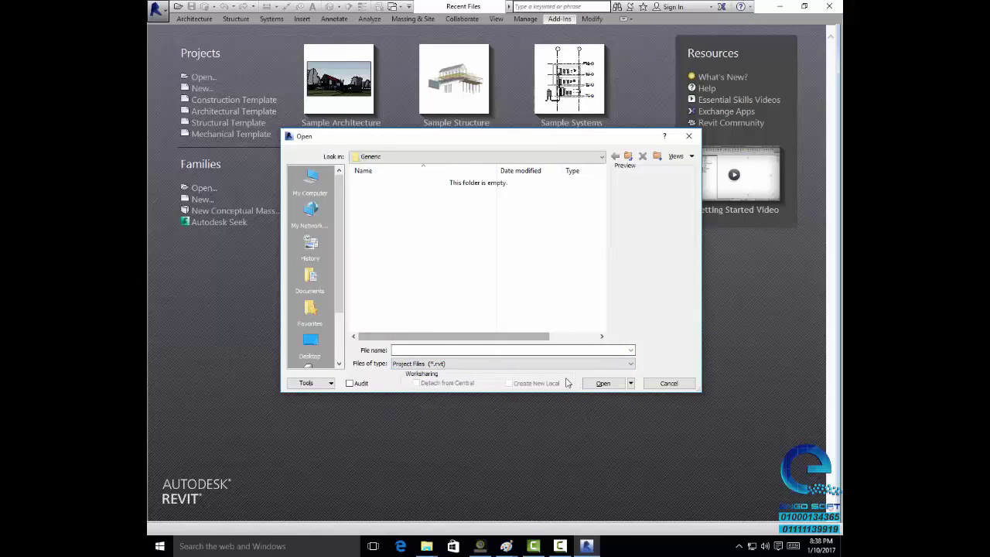
{"action": "left_click", "coordinate": [455, 368]}
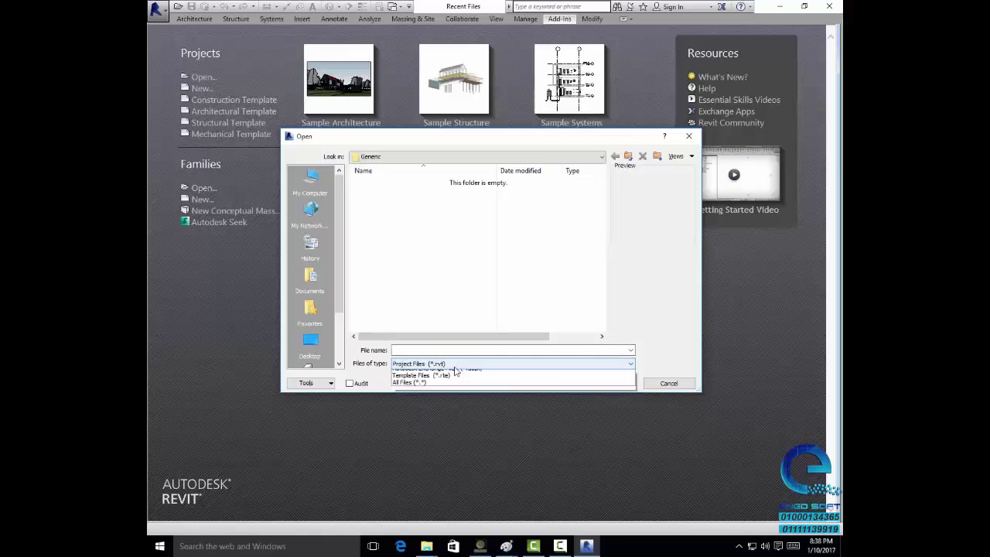
{"action": "left_click", "coordinate": [457, 368]}
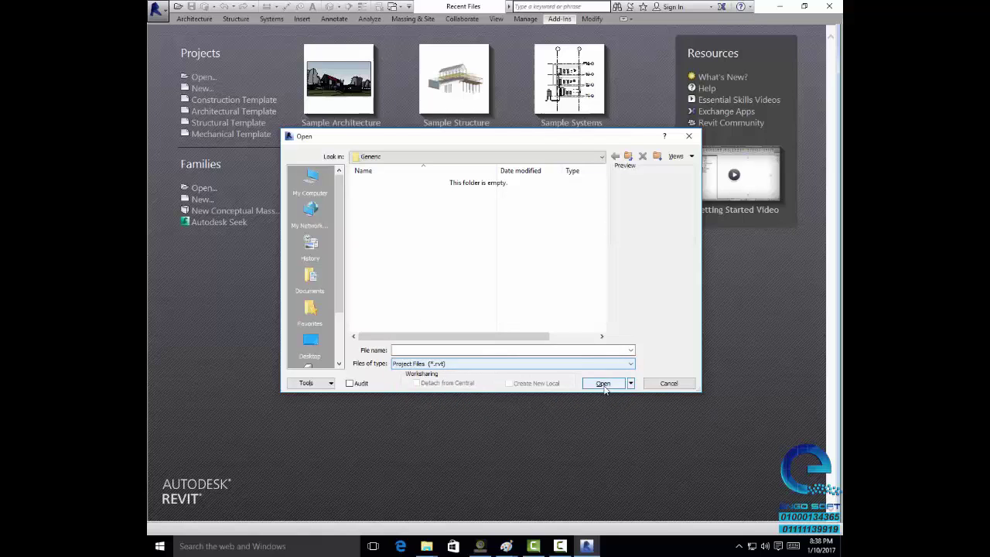
{"action": "left_click", "coordinate": [668, 383]}
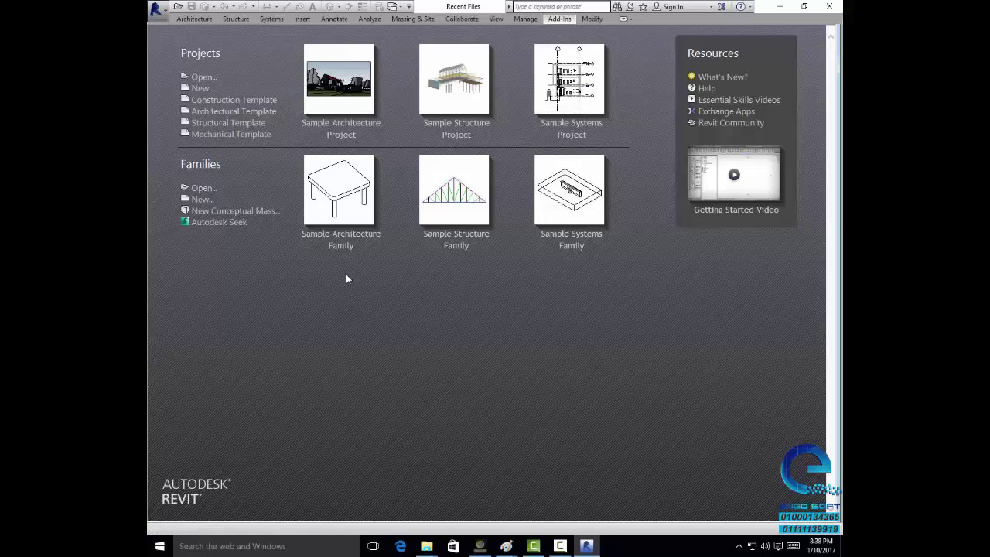
Open and cancel the New Project dialog twice, then open it a third time
{"action": "left_click", "coordinate": [201, 89]}
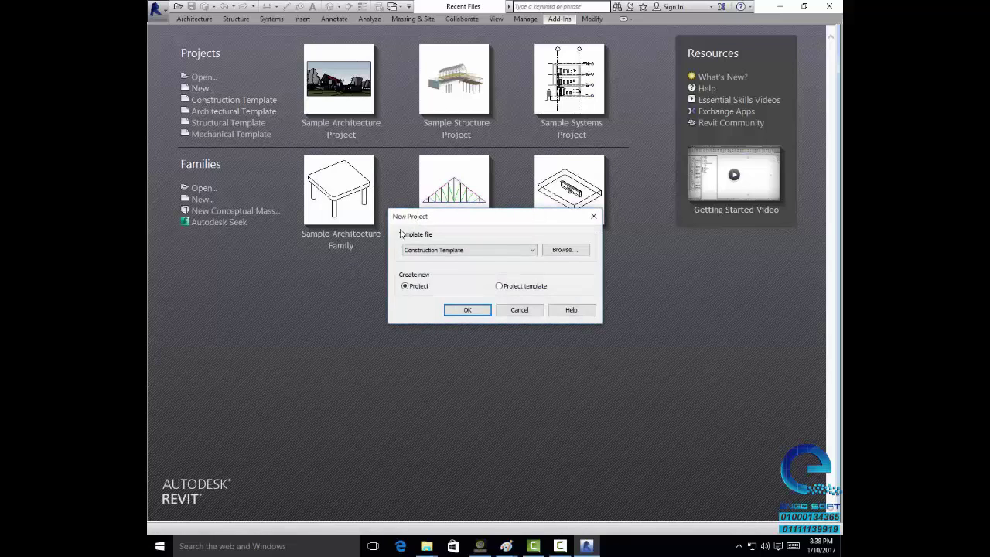
{"action": "left_click", "coordinate": [519, 311]}
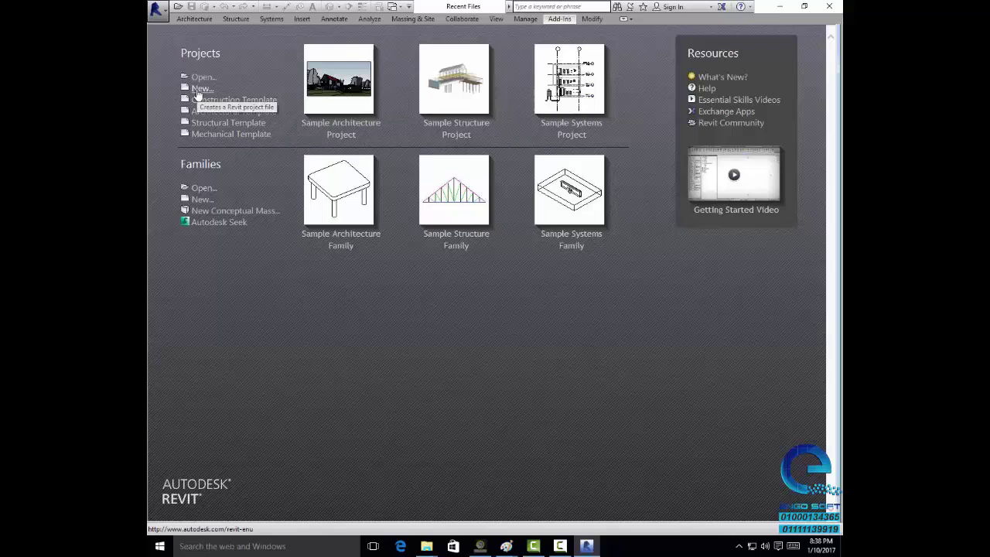
{"action": "left_click", "coordinate": [198, 89]}
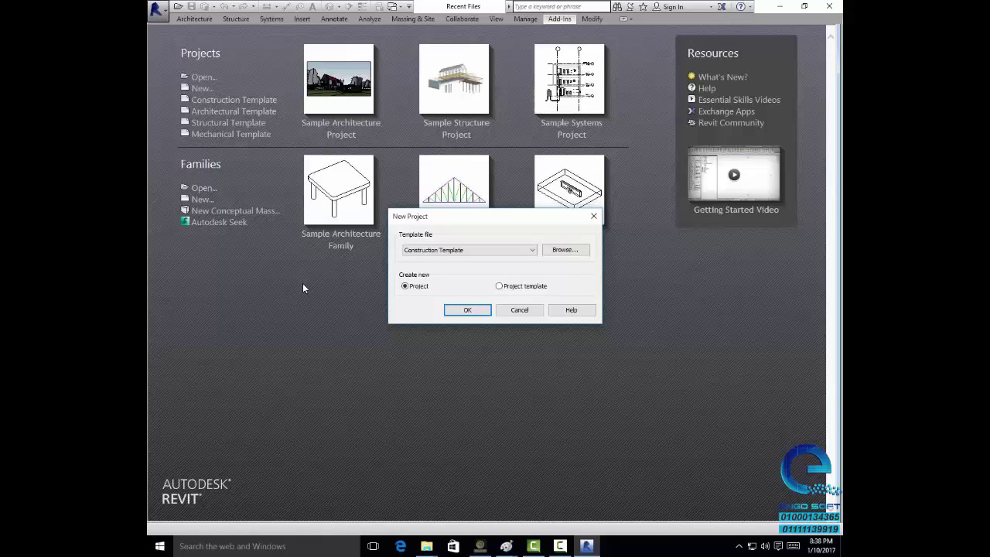
{"action": "left_click", "coordinate": [519, 309]}
{"action": "left_click", "coordinate": [199, 87]}
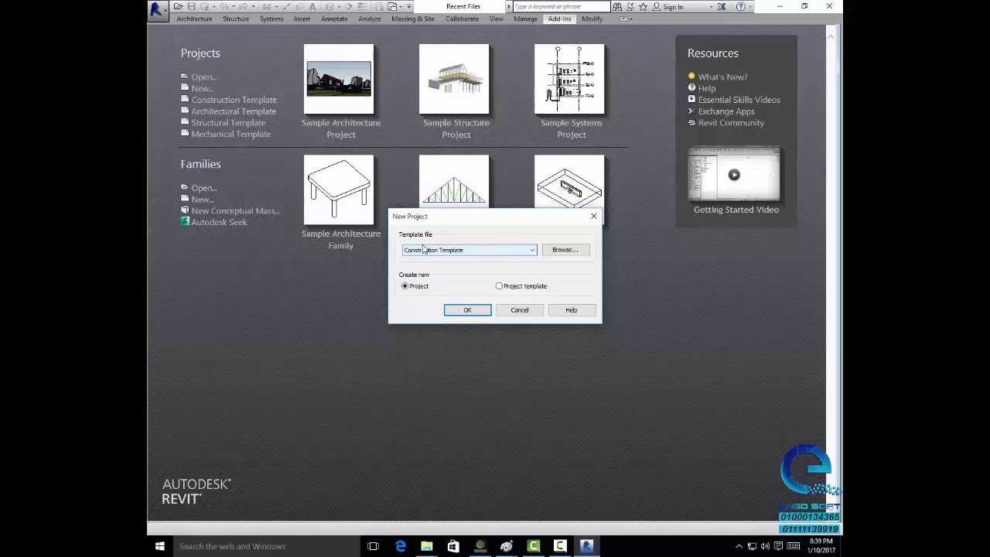
Set the New Project template file to <None>, then browse for a template file
{"action": "left_click", "coordinate": [424, 250]}
{"action": "left_click", "coordinate": [425, 260]}
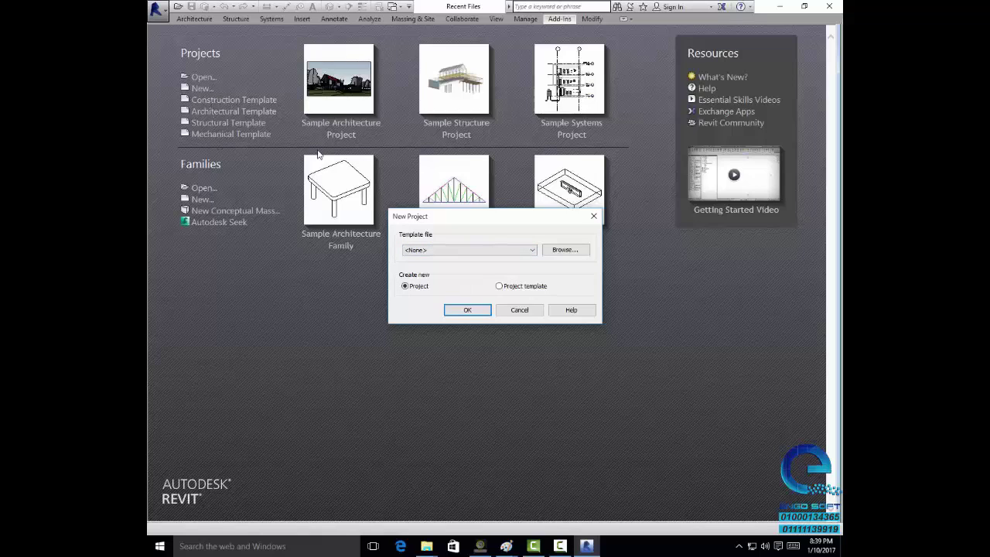
{"action": "left_click", "coordinate": [442, 250]}
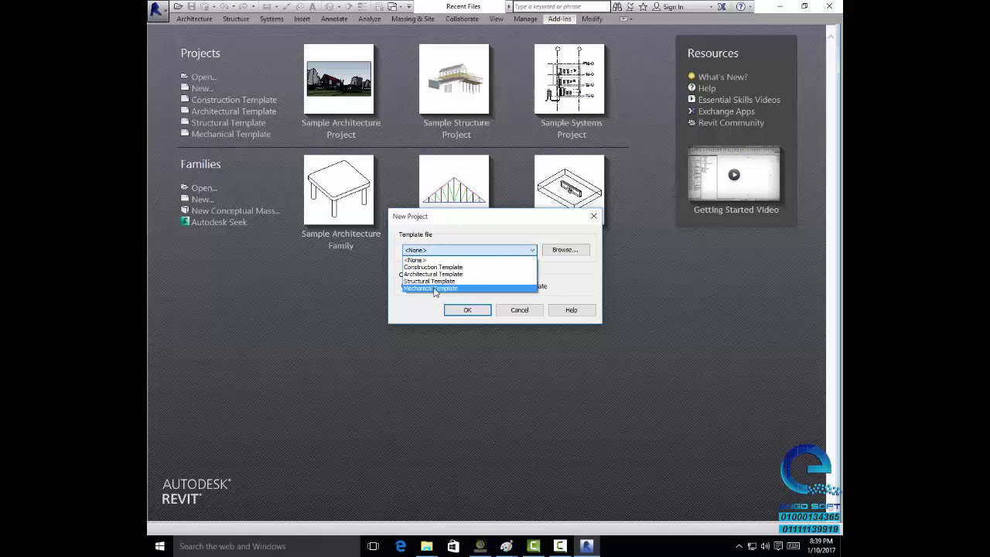
{"action": "left_click", "coordinate": [437, 260]}
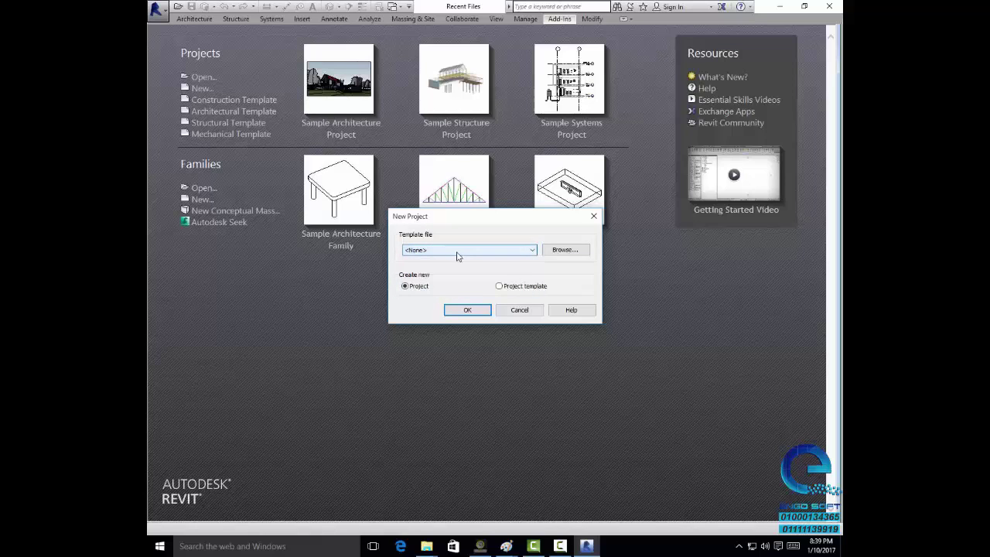
{"action": "left_click", "coordinate": [564, 248]}
Choose Drainage Template-600C1.rte from the EngoSoft course Templates folder, then cancel New Project
{"action": "left_click", "coordinate": [310, 182]}
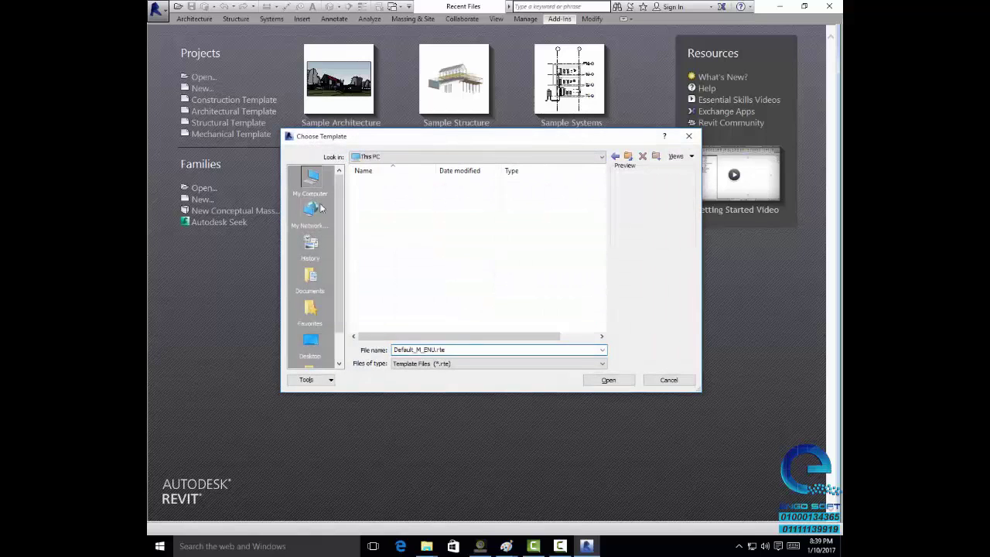
{"action": "left_click", "coordinate": [313, 340]}
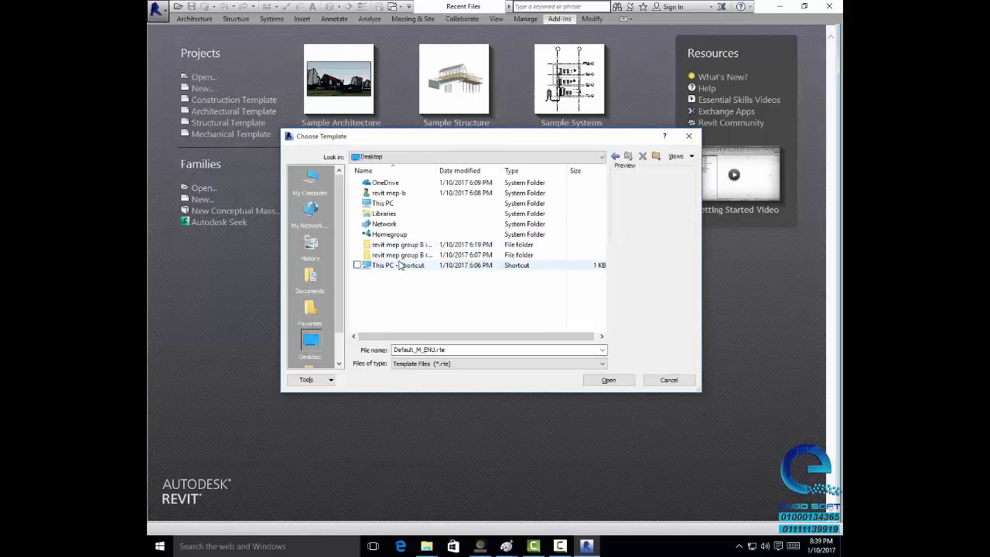
{"action": "double_click", "coordinate": [407, 246]}
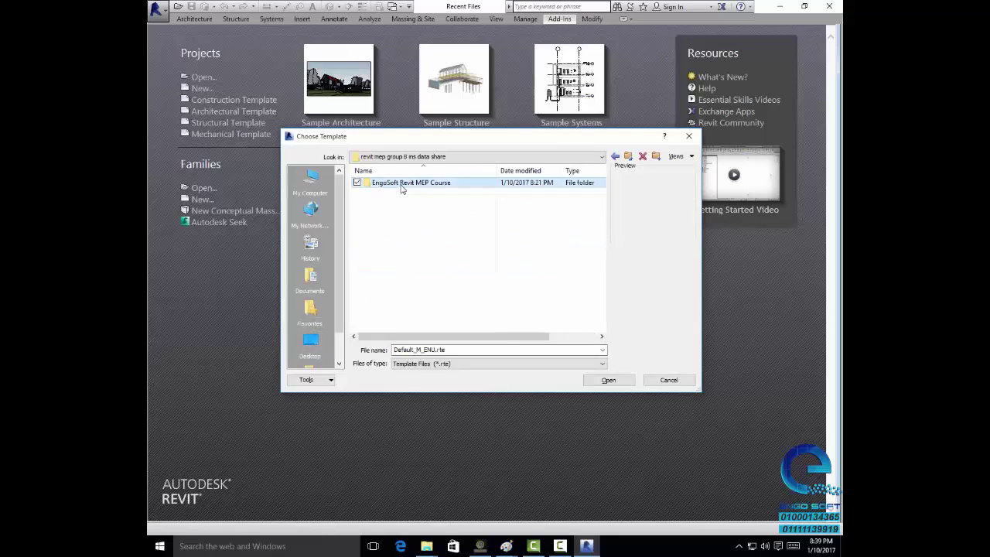
{"action": "double_click", "coordinate": [400, 186]}
{"action": "double_click", "coordinate": [394, 193]}
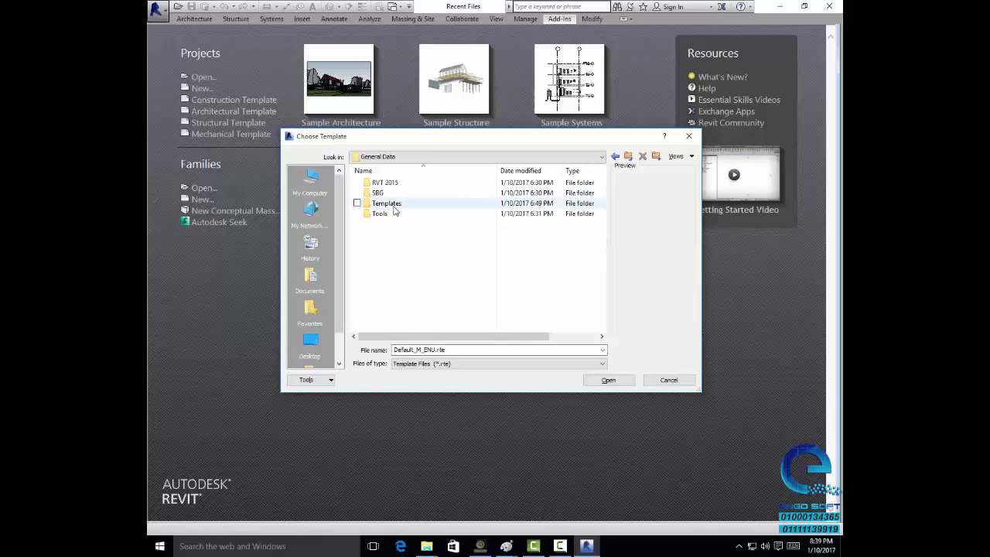
{"action": "double_click", "coordinate": [396, 204]}
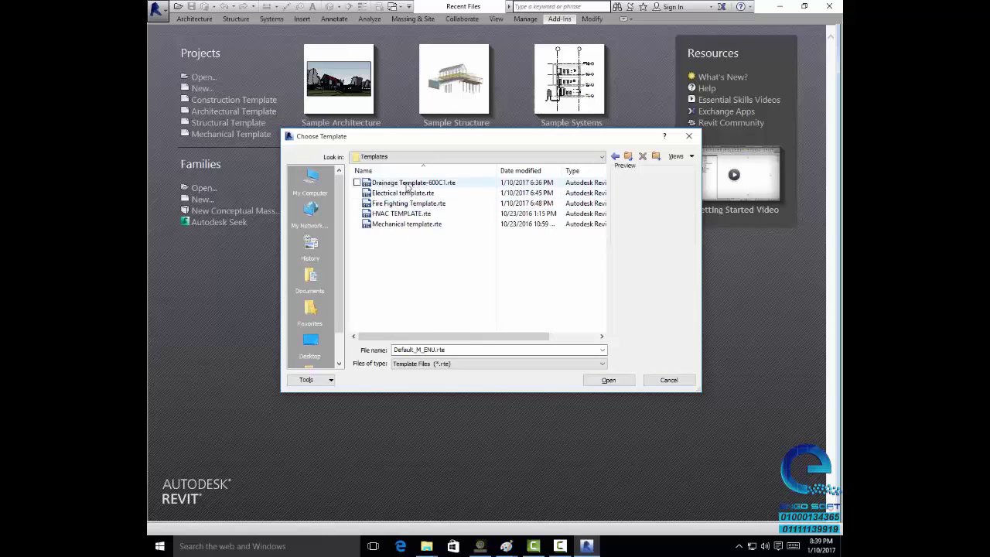
{"action": "left_click", "coordinate": [395, 186]}
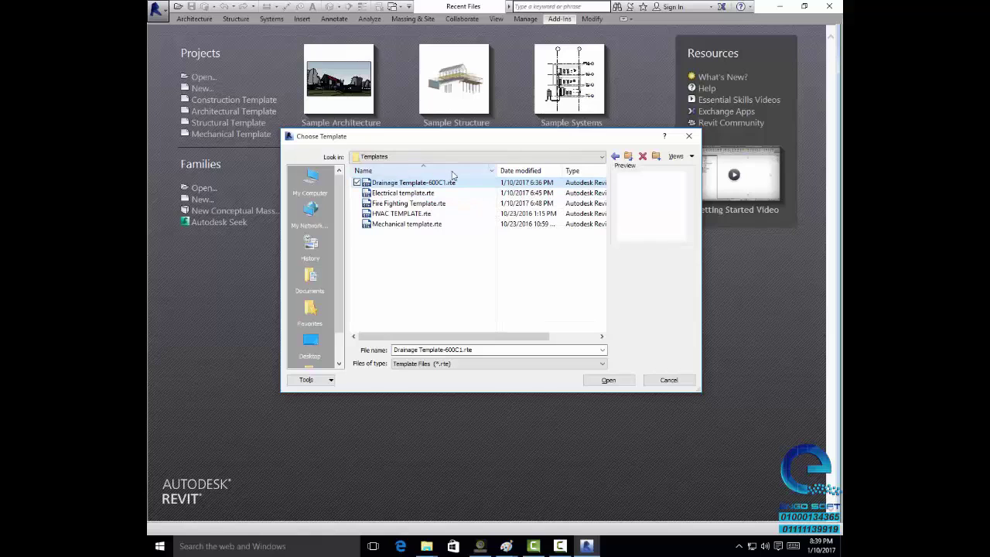
{"action": "left_click", "coordinate": [609, 379]}
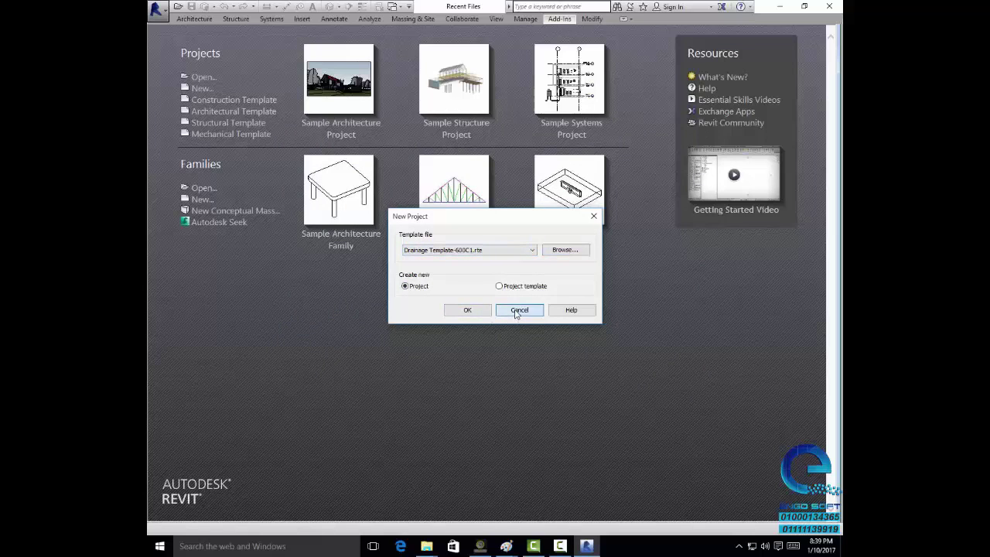
{"action": "left_click", "coordinate": [513, 312]}
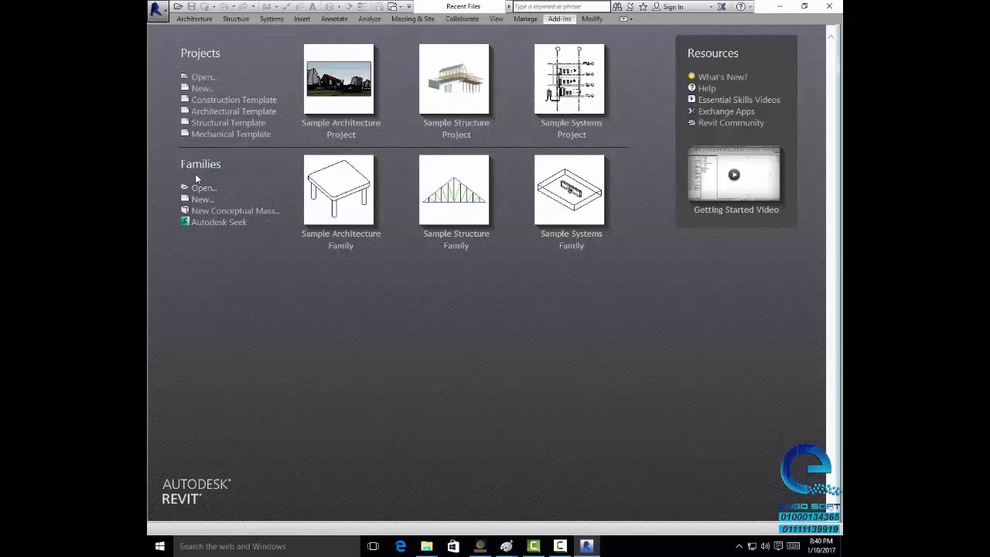
Reopen the New Family template list and scroll through the available templates
{"action": "left_click", "coordinate": [201, 200]}
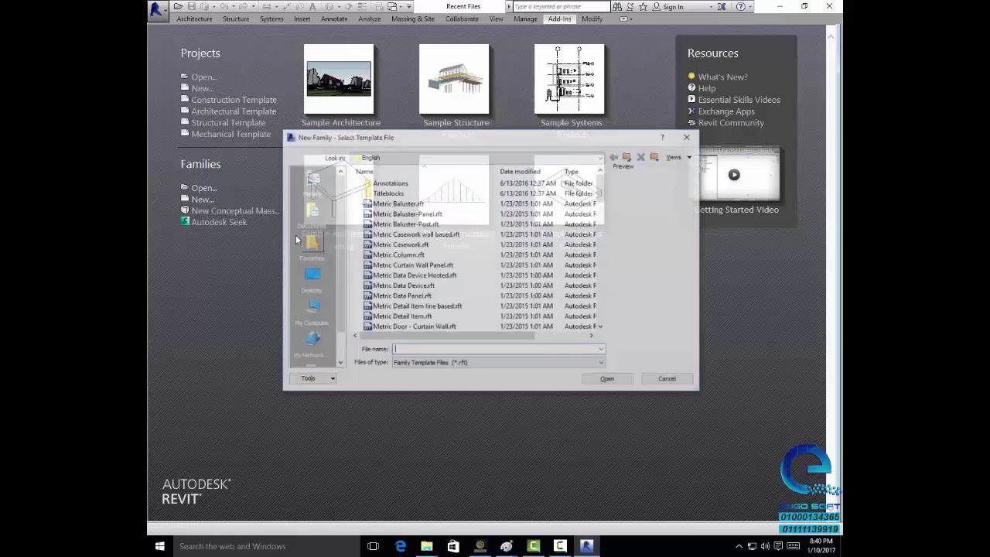
{"action": "left_click", "coordinate": [655, 380]}
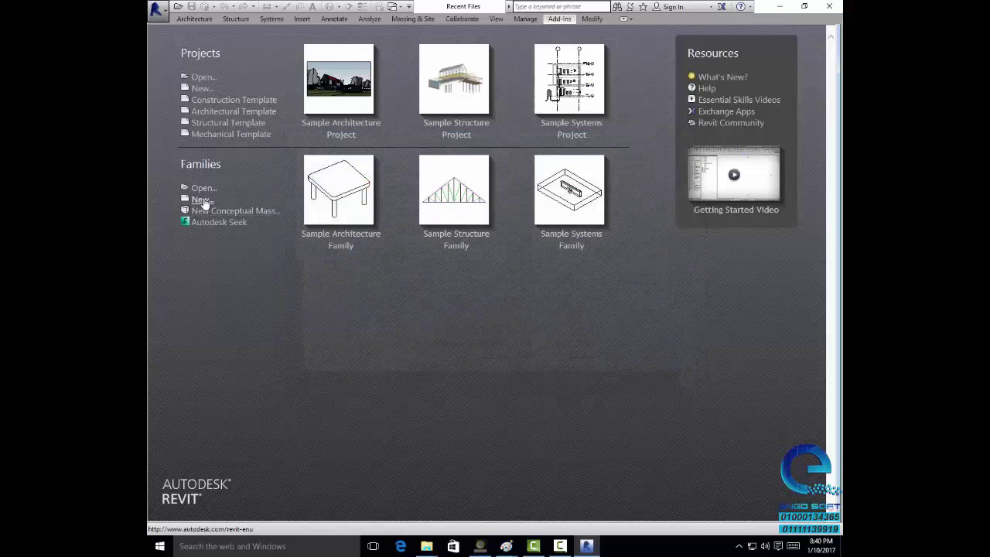
{"action": "left_click", "coordinate": [201, 200]}
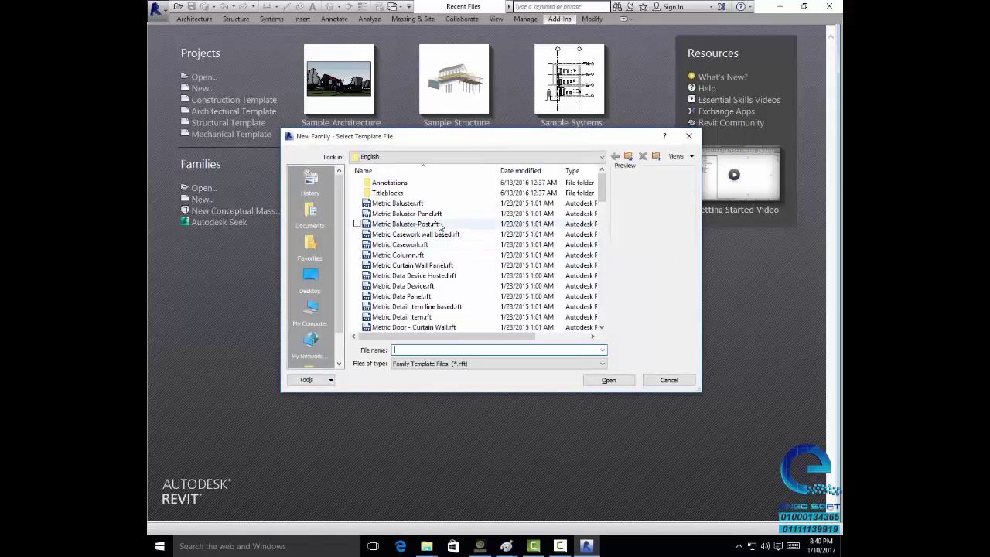
{"action": "scroll", "coordinate": [439, 225], "scroll_direction": "down", "scroll_amount": 1}
{"action": "scroll", "coordinate": [435, 226], "scroll_direction": "down", "scroll_amount": 1}
{"action": "scroll", "coordinate": [432, 226], "scroll_direction": "down", "scroll_amount": 1}
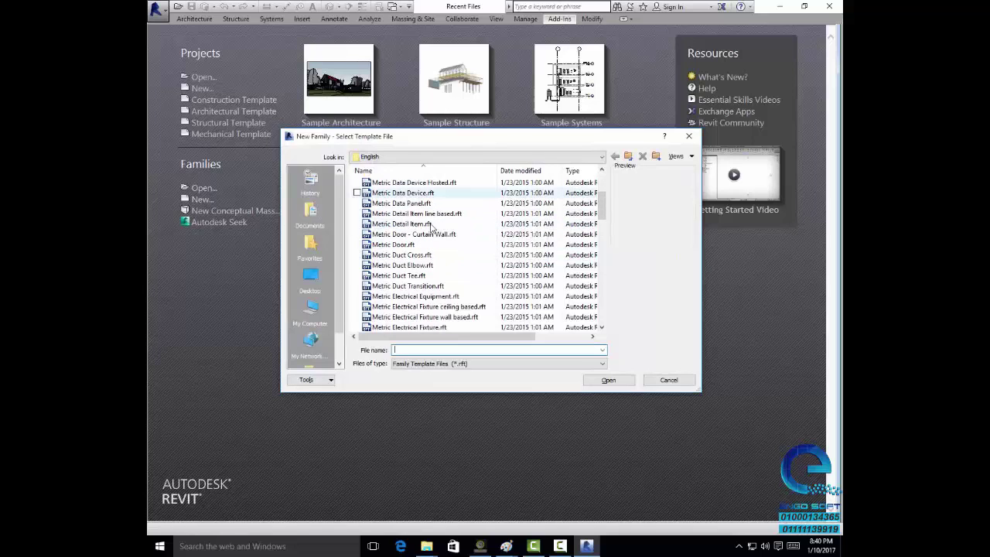
{"action": "scroll", "coordinate": [432, 226], "scroll_direction": "down", "scroll_amount": 2}
{"action": "scroll", "coordinate": [433, 226], "scroll_direction": "down", "scroll_amount": 1}
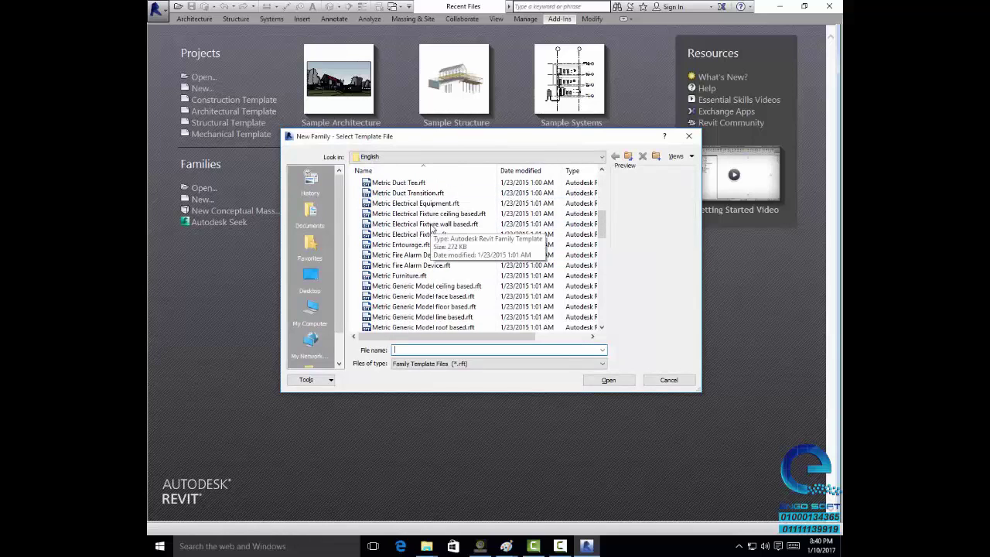
{"action": "scroll", "coordinate": [433, 226], "scroll_direction": "up", "scroll_amount": 1}
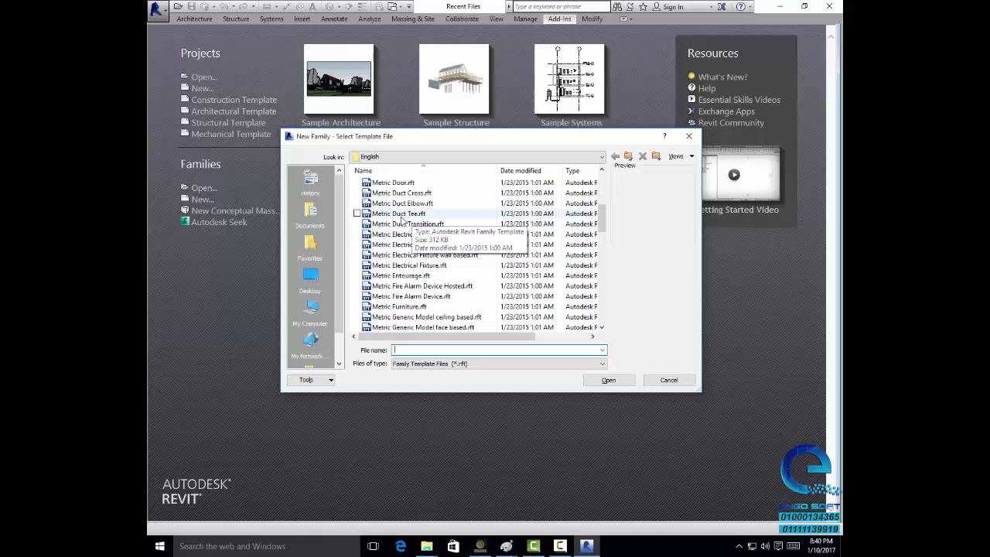
Preview the Metric Duct Tee, Duct Elbow, Duct Cross and Door templates, then cancel
{"action": "left_click", "coordinate": [402, 215]}
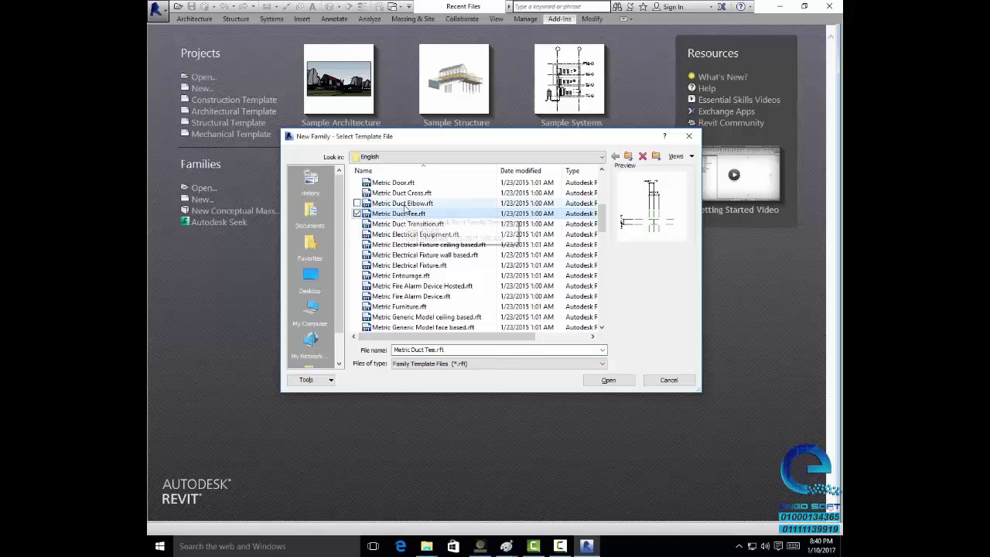
{"action": "left_click", "coordinate": [406, 204]}
{"action": "left_click", "coordinate": [403, 193]}
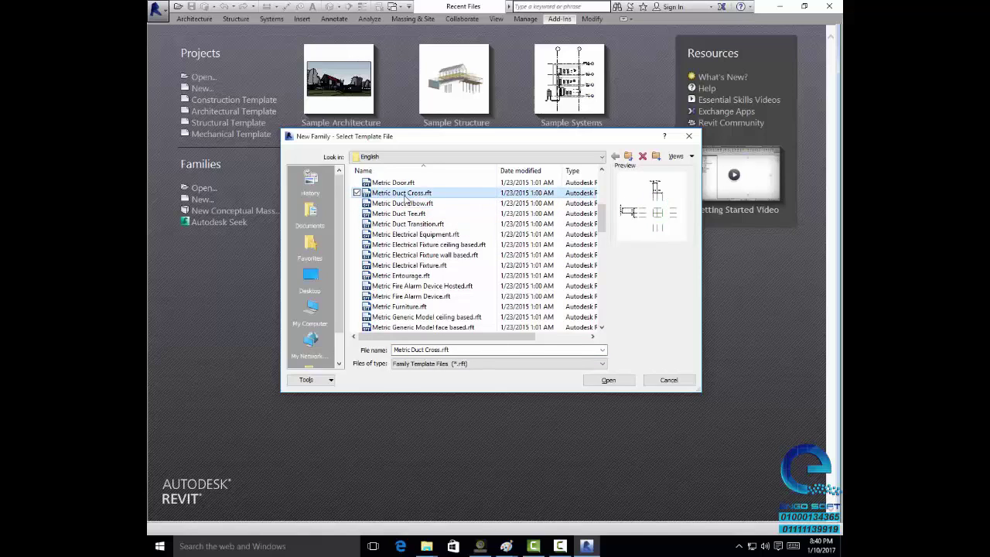
{"action": "left_click", "coordinate": [398, 184]}
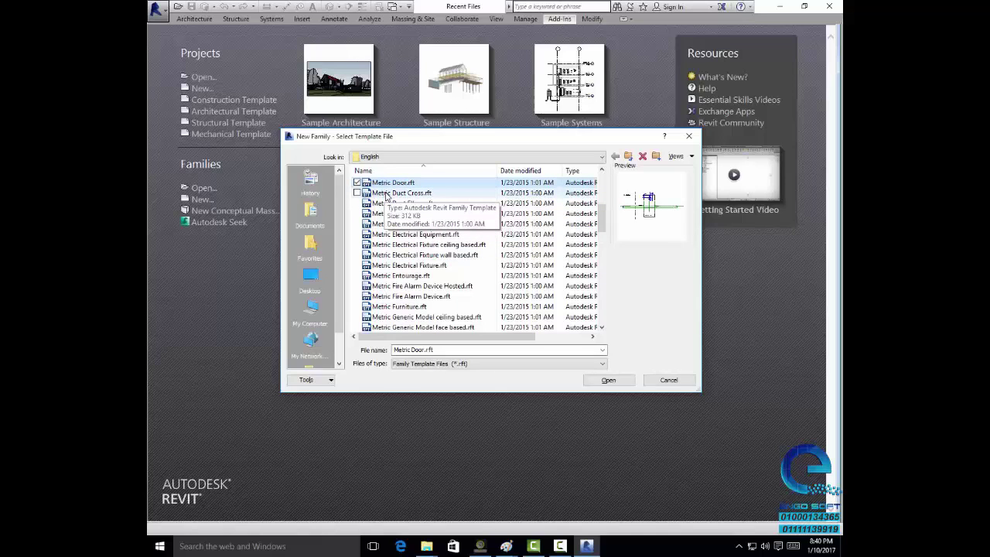
{"action": "left_click", "coordinate": [668, 380]}
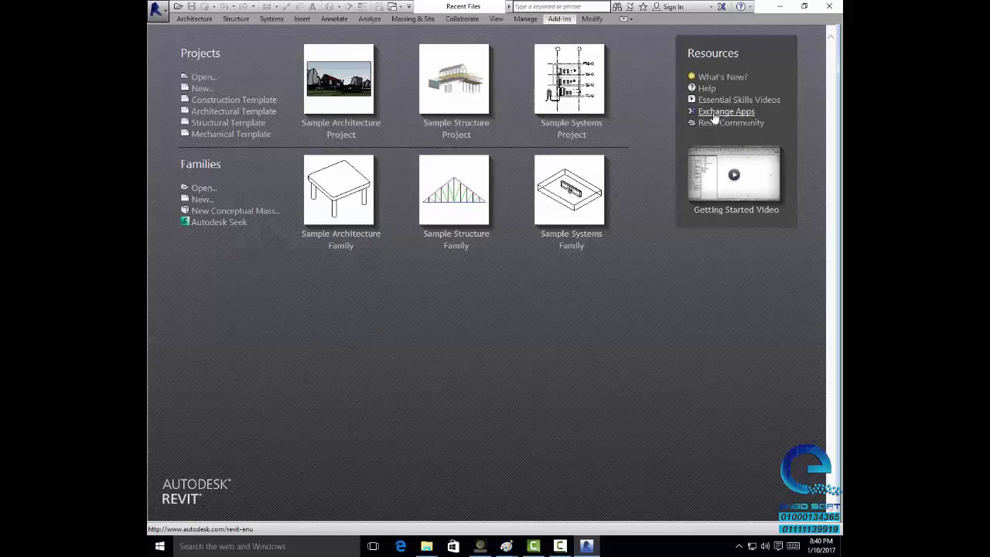
Open the Autodesk Seek content library from the Families links on the start screen
{"action": "left_click", "coordinate": [222, 225]}
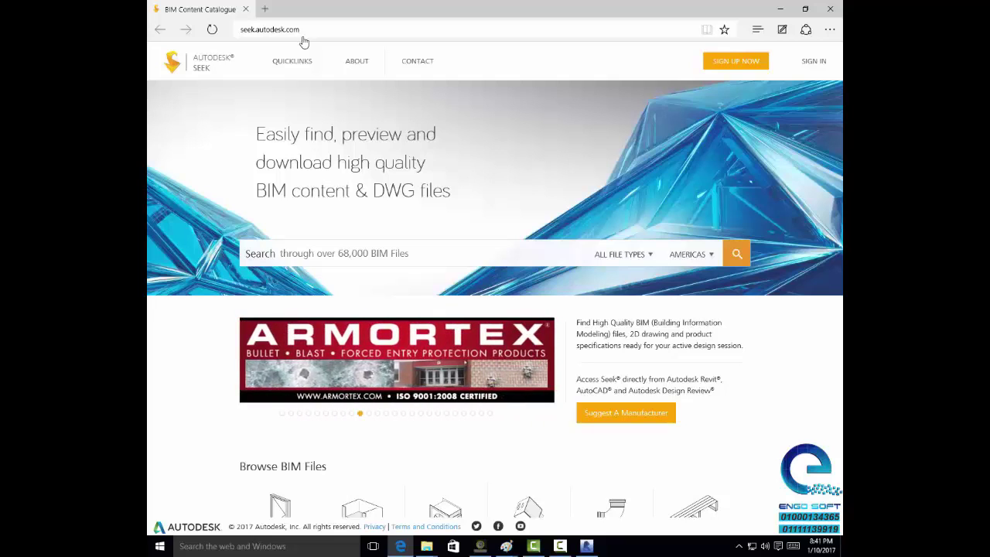
Limit the Seek search to REVIT files and enter 'viking sprinkler' as the search term
{"action": "scroll", "coordinate": [395, 270], "scroll_direction": "down", "scroll_amount": 2}
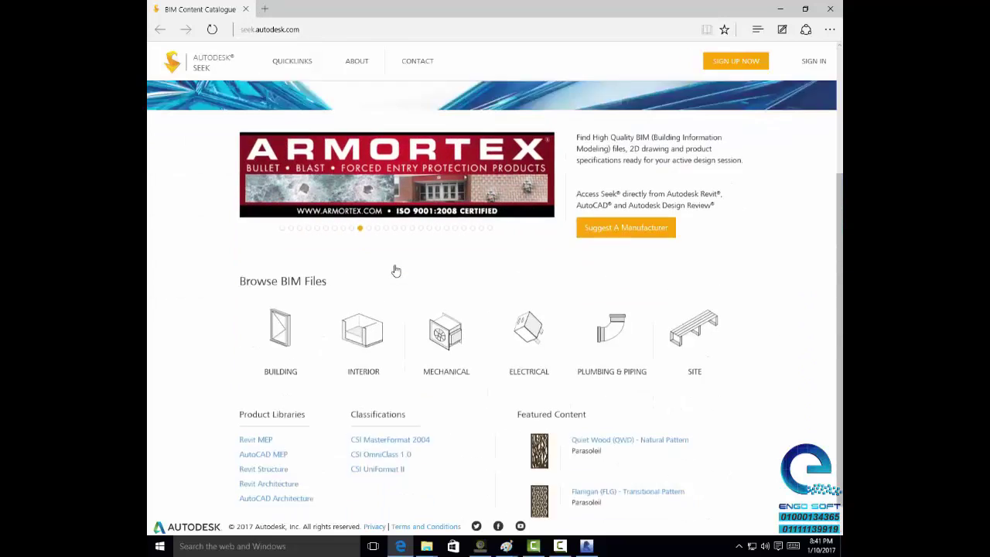
{"action": "scroll", "coordinate": [494, 333], "scroll_direction": "up", "scroll_amount": 2}
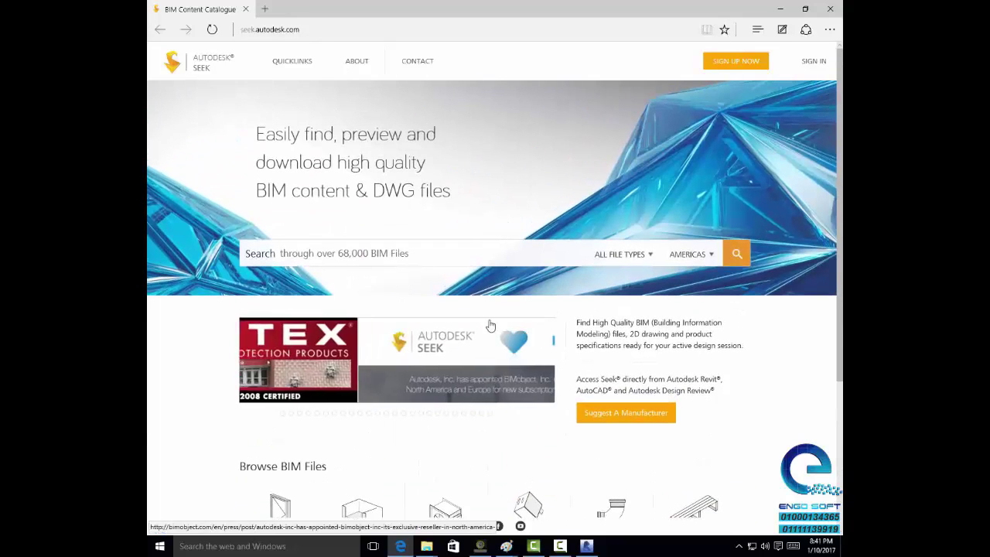
{"action": "left_click", "coordinate": [651, 254]}
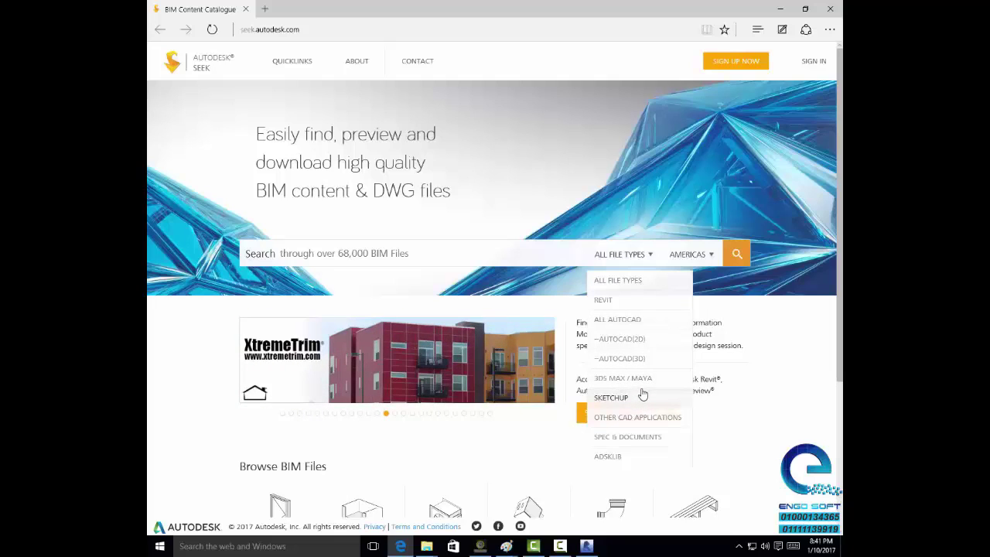
{"action": "left_click", "coordinate": [406, 260]}
{"action": "left_click", "coordinate": [643, 255]}
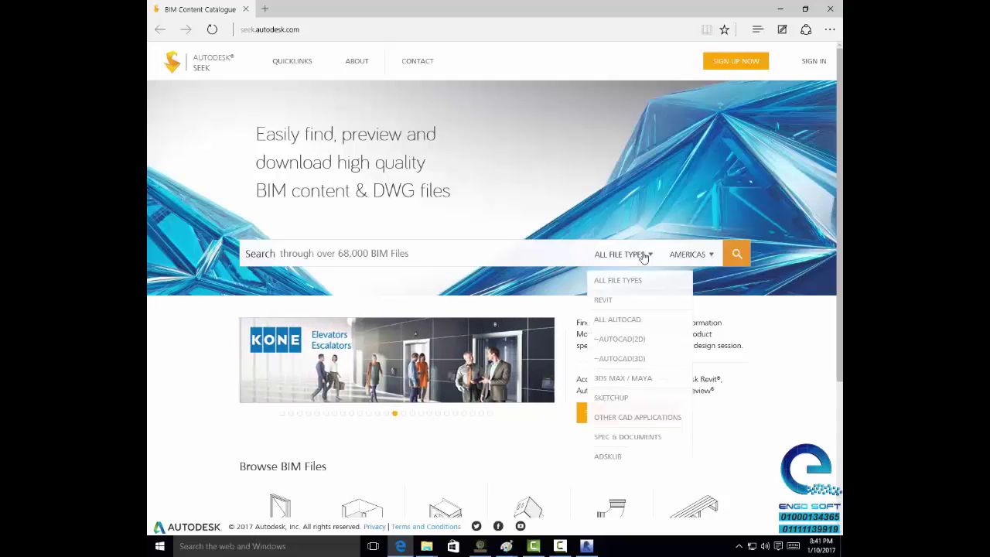
{"action": "left_click", "coordinate": [618, 299]}
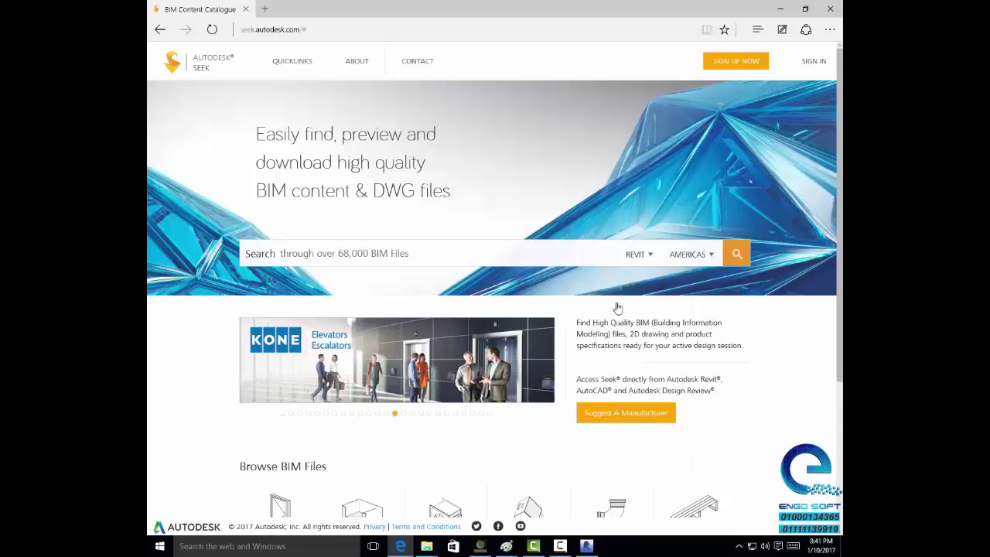
{"action": "left_click", "coordinate": [350, 257]}
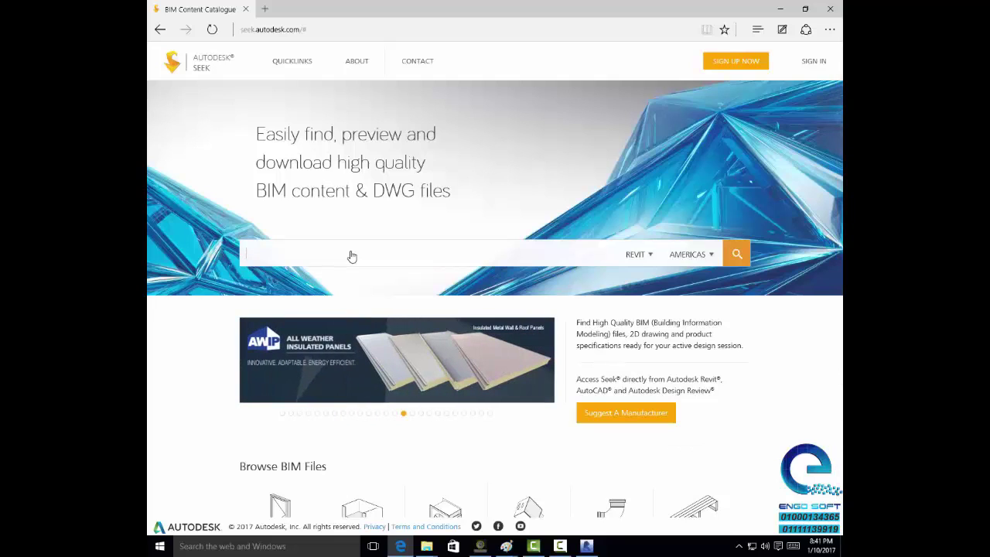
{"action": "type", "text": "viking "}
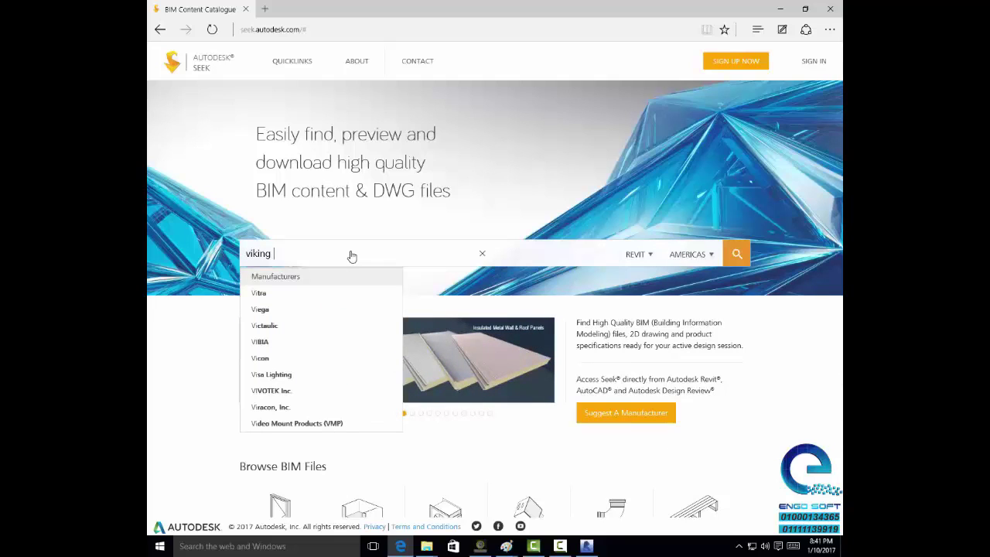
{"action": "type", "text": "sp"}
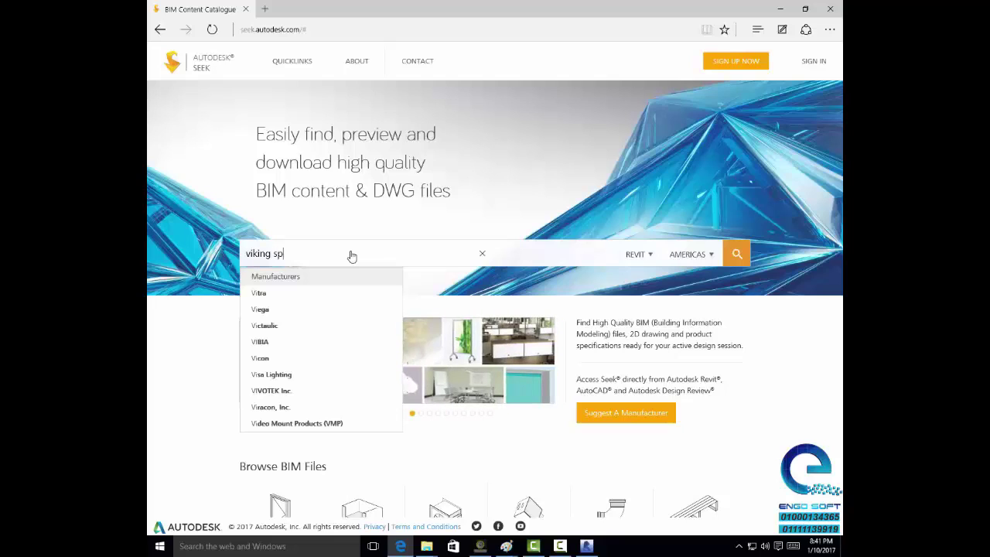
{"action": "type", "text": "rinkl"}
{"action": "type", "text": "er"}
Search 'viking sprinkler' and open the Victaulic K2.8 FireLock upright V2701 product page
{"action": "key", "text": "Return"}
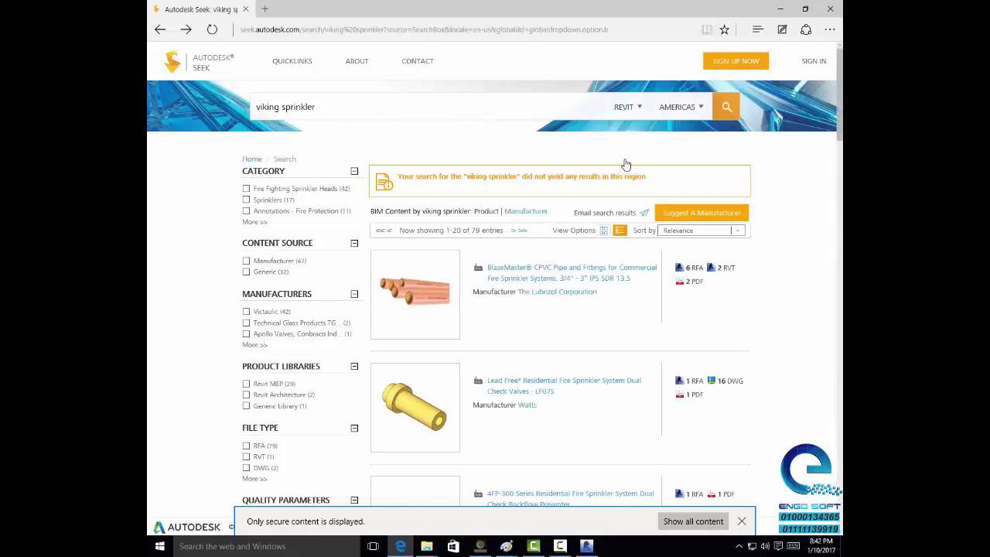
{"action": "scroll", "coordinate": [608, 147], "scroll_direction": "down", "scroll_amount": 2}
{"action": "scroll", "coordinate": [609, 147], "scroll_direction": "down", "scroll_amount": 1}
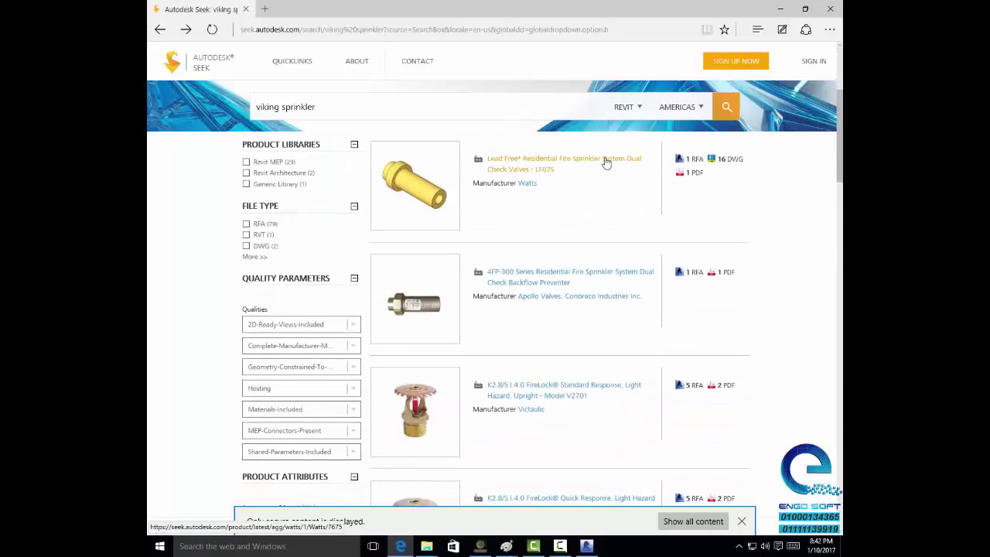
{"action": "scroll", "coordinate": [605, 160], "scroll_direction": "down", "scroll_amount": 1}
{"action": "scroll", "coordinate": [558, 323], "scroll_direction": "down", "scroll_amount": 1}
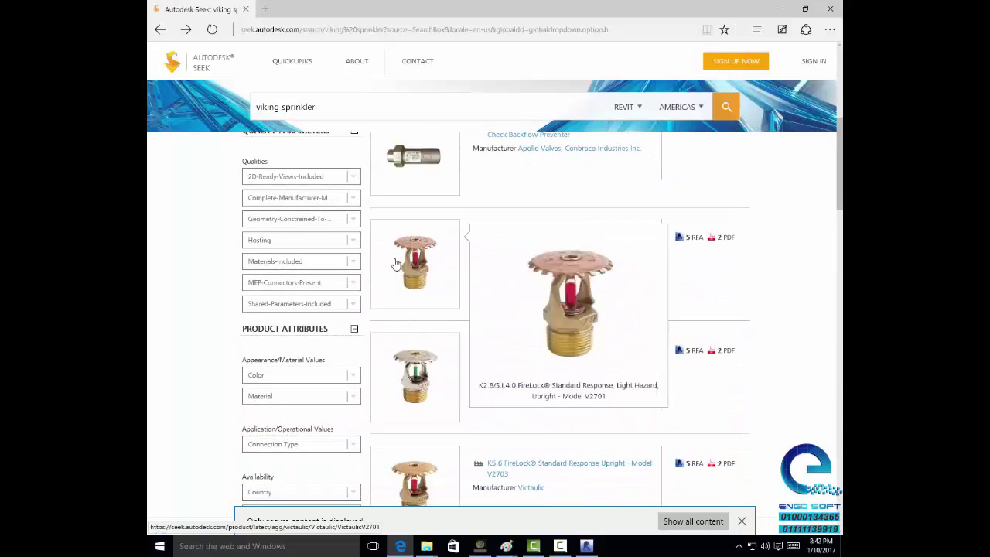
{"action": "left_click", "coordinate": [572, 245]}
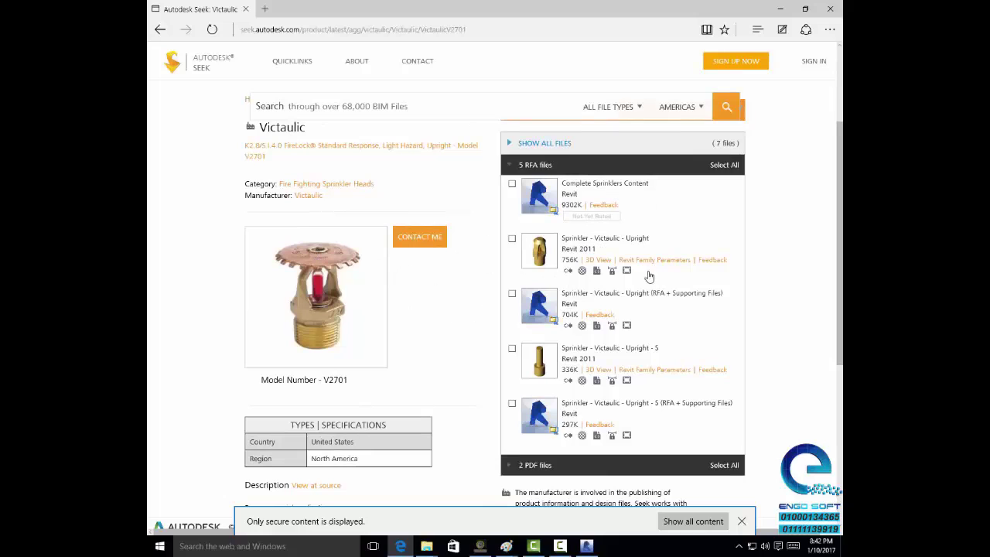
Let the V2701 sprinkler page show all blocked content via Edge's security bar
{"action": "scroll", "coordinate": [651, 279], "scroll_direction": "down", "scroll_amount": 1}
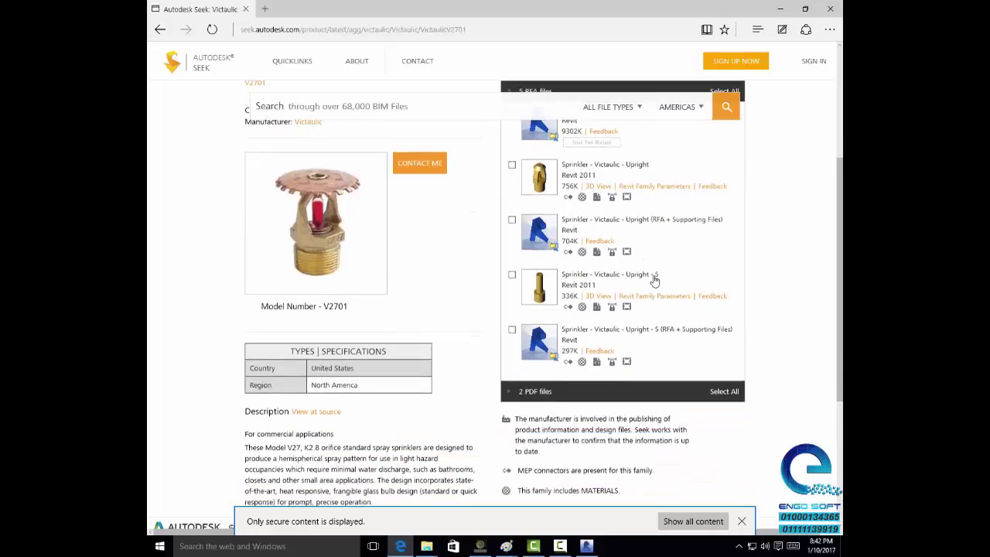
{"action": "scroll", "coordinate": [654, 279], "scroll_direction": "up", "scroll_amount": 1}
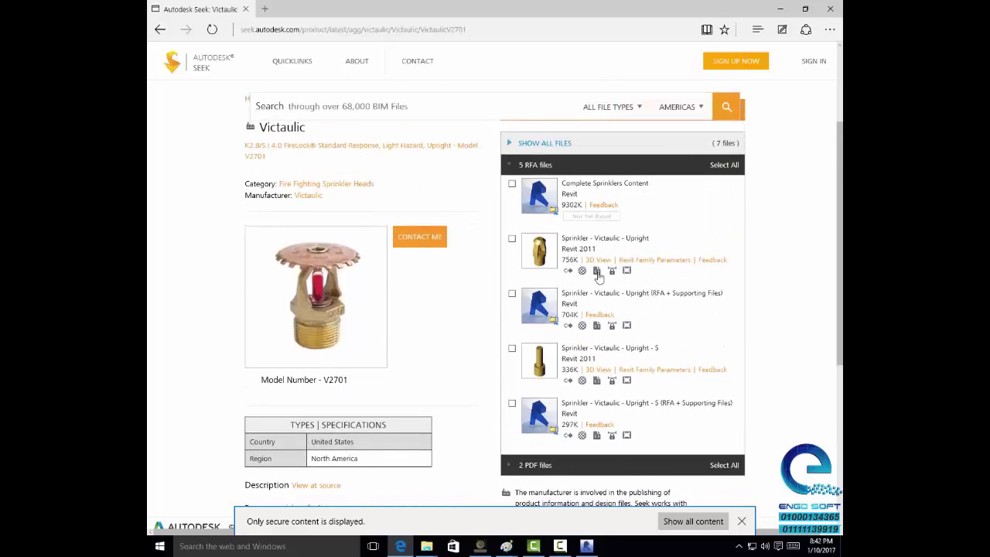
{"action": "scroll", "coordinate": [614, 354], "scroll_direction": "down", "scroll_amount": 1}
{"action": "scroll", "coordinate": [627, 303], "scroll_direction": "up", "scroll_amount": 1}
{"action": "left_click", "coordinate": [662, 526]}
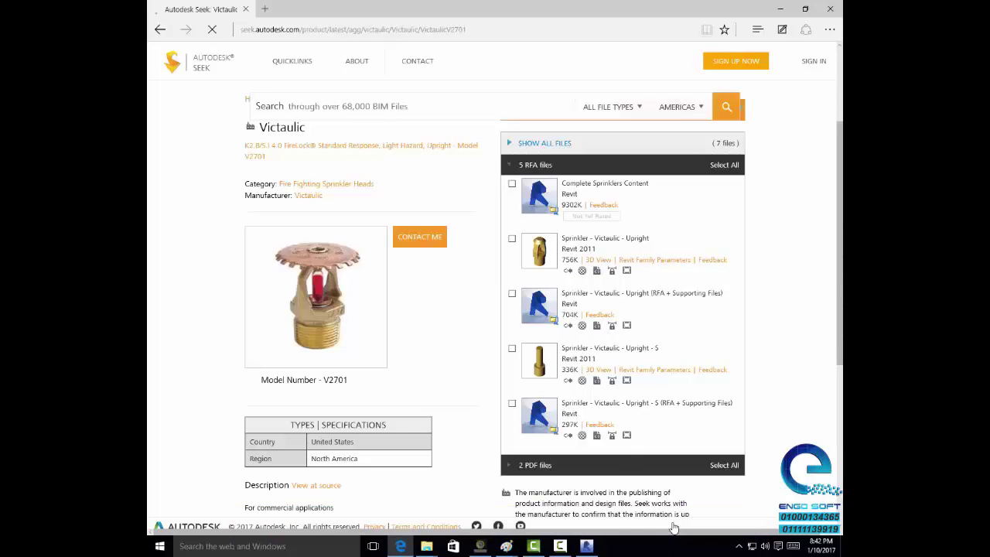
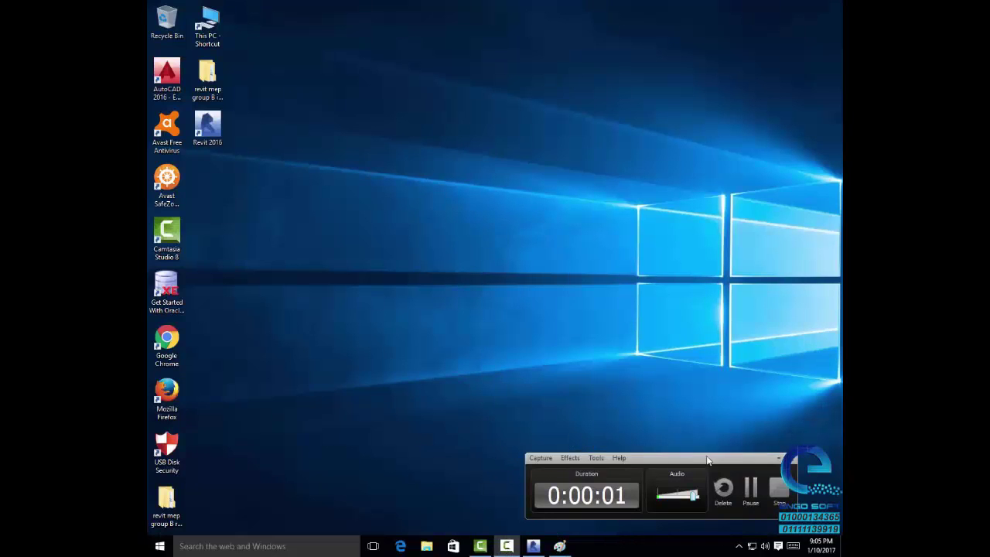
Launch Revit 2016 from its desktop shortcut and wait for the Recent Files start page
{"action": "left_click_drag", "start_coordinate": [668, 455], "coordinate": [711, 465]}
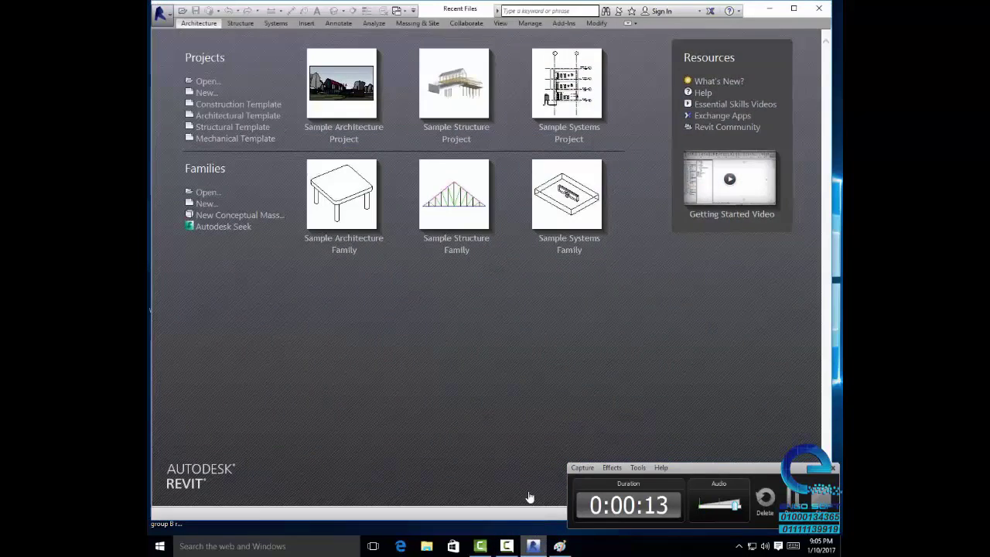
{"action": "left_click", "coordinate": [532, 546]}
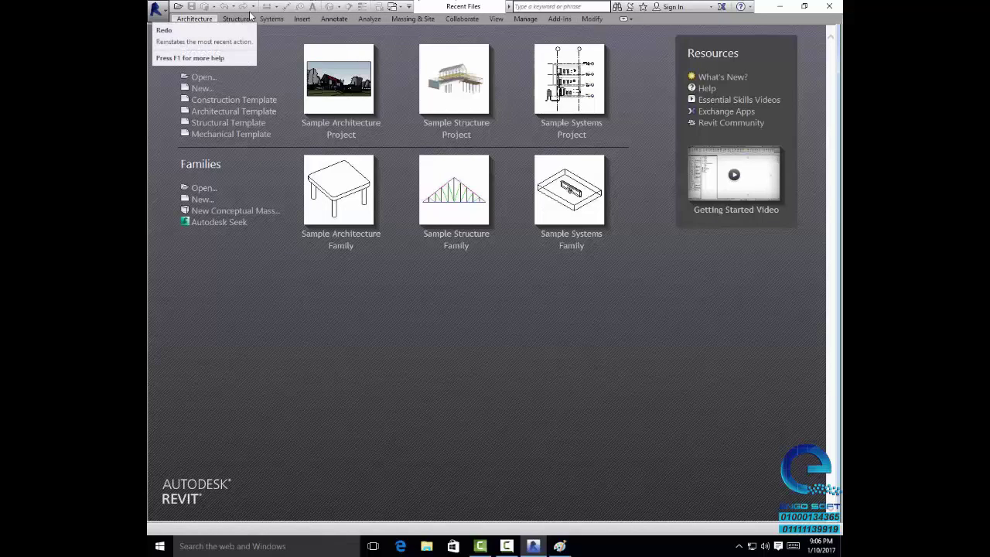
{"action": "left_click", "coordinate": [162, 13]}
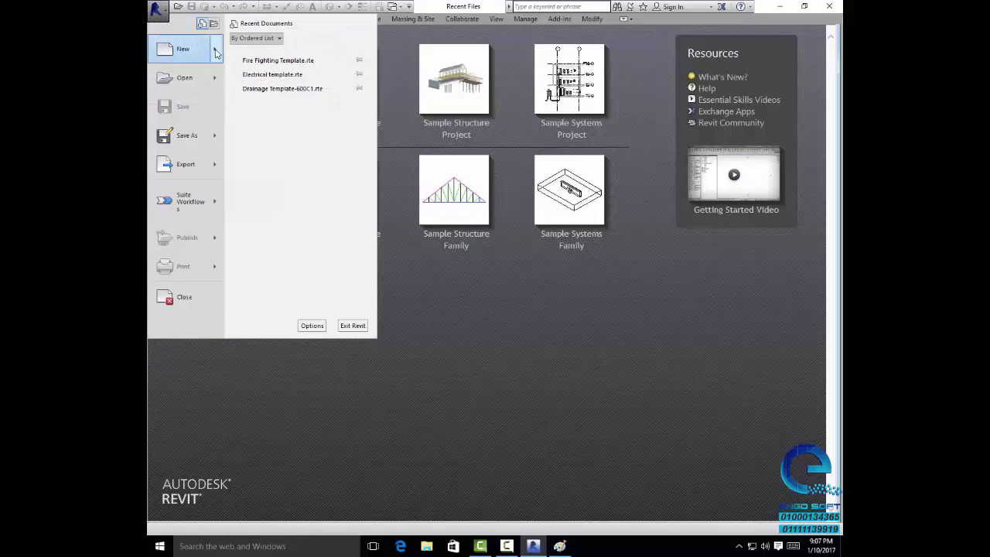
{"action": "mouse_move", "coordinate": [184, 48]}
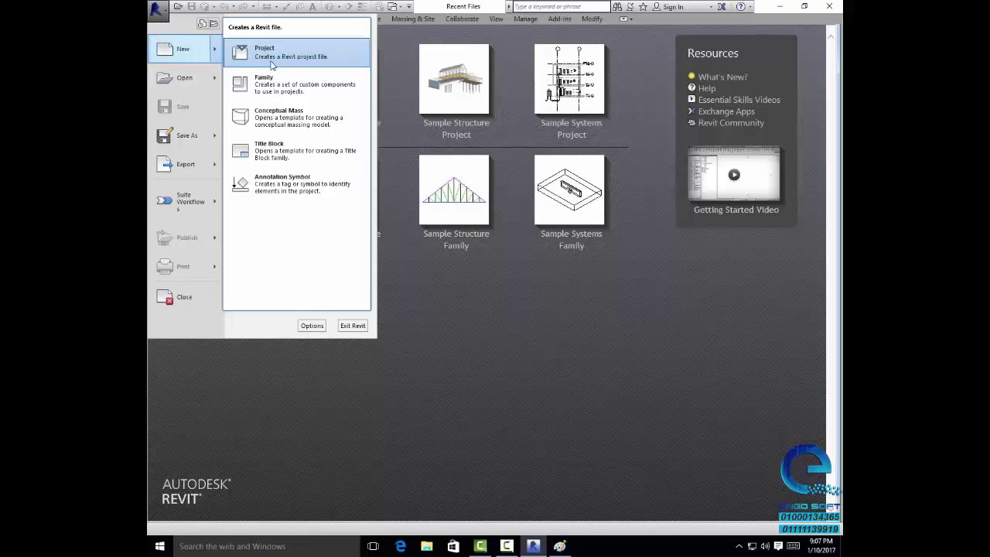
{"action": "left_click", "coordinate": [455, 290]}
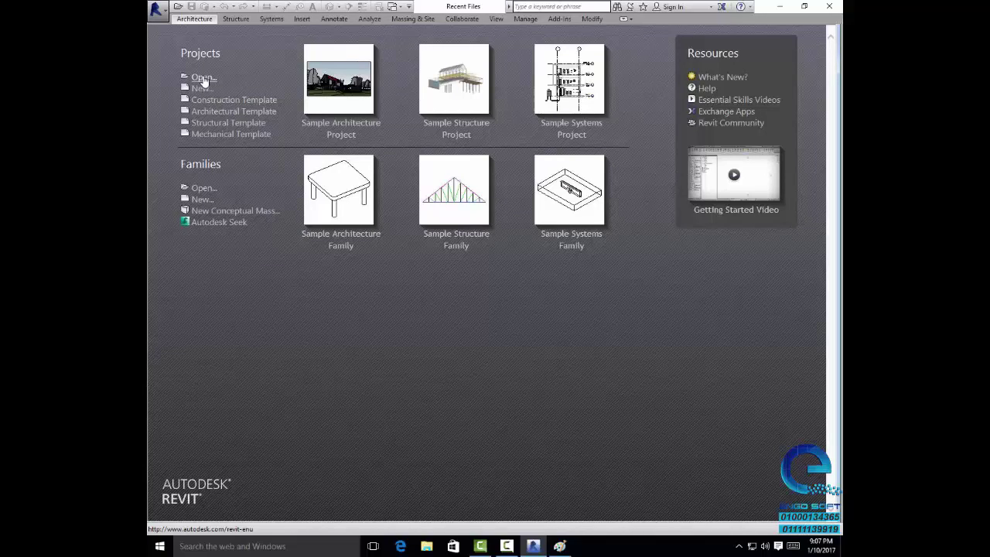
{"action": "left_click", "coordinate": [156, 10]}
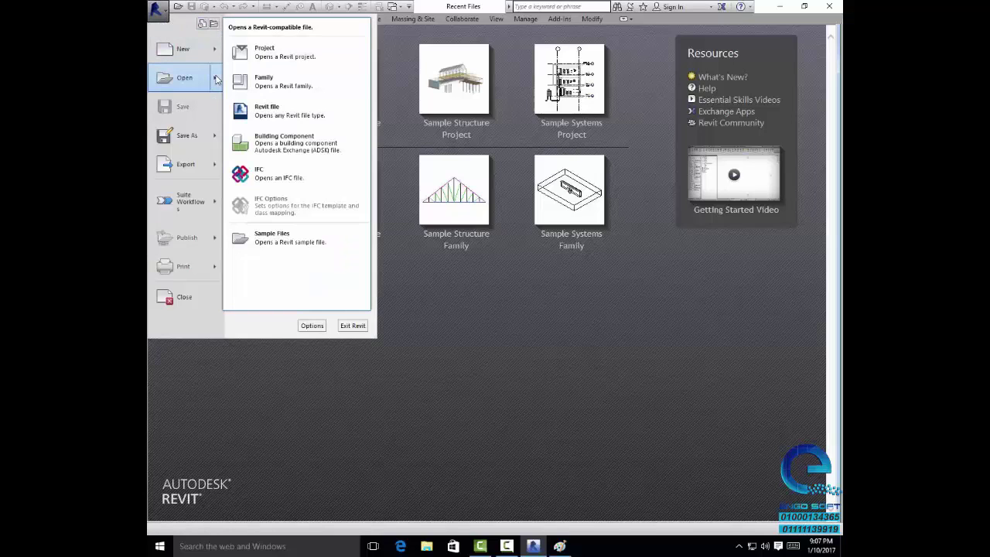
{"action": "left_click", "coordinate": [468, 343]}
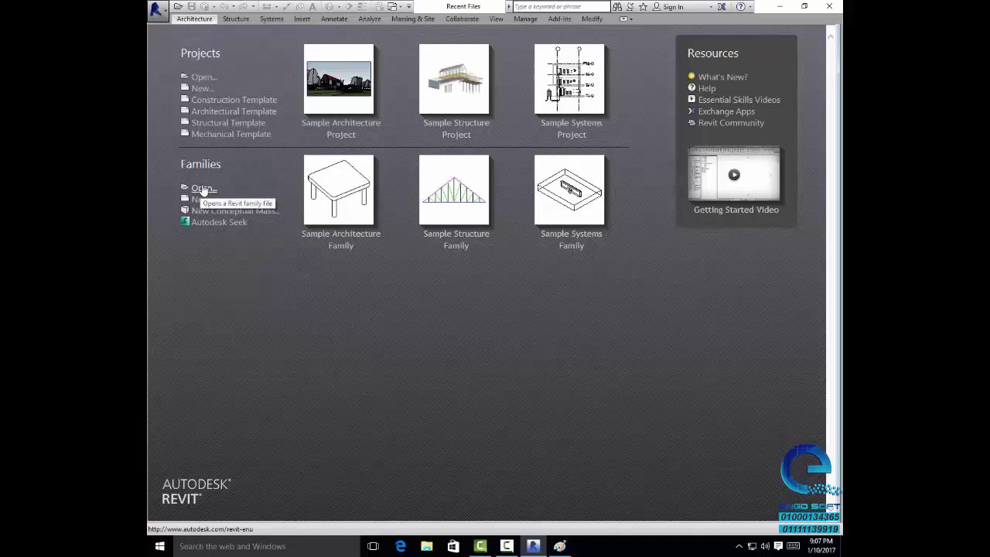
Show the Application menu's Export submenu with CAD, DWF/DWFx, FBX, gbXML and IFC formats
{"action": "left_click", "coordinate": [155, 9]}
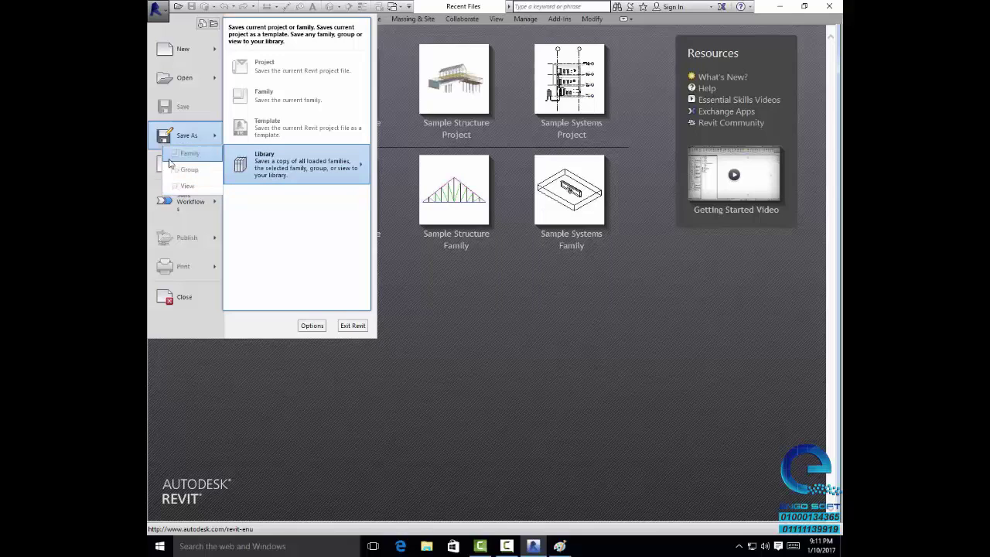
{"action": "mouse_move", "coordinate": [184, 164]}
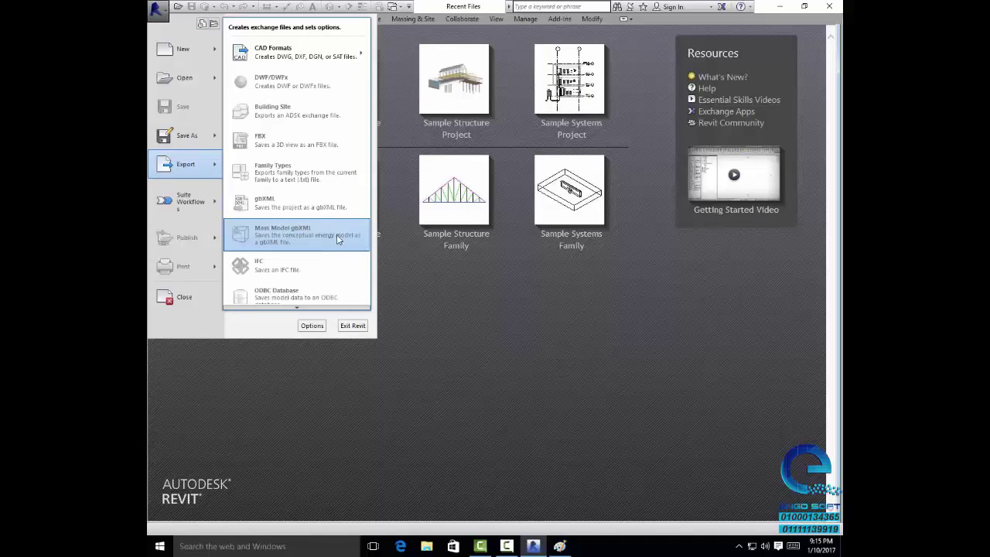
Open Revit's Options dialog from the Application menu on its General page
{"action": "left_click", "coordinate": [309, 326]}
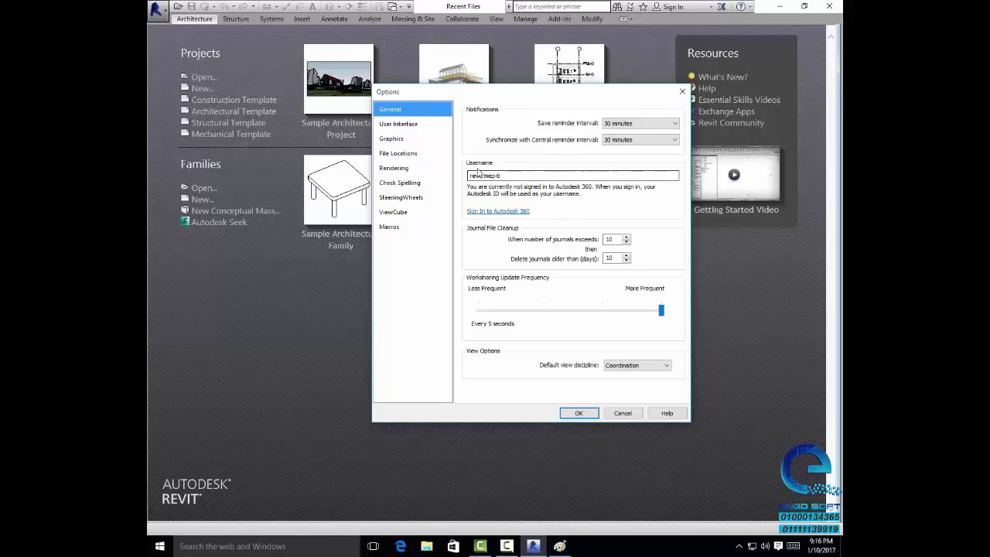
Turn off the Architecture and Structure tabs and tools in User Interface options and apply
{"action": "left_click", "coordinate": [510, 177]}
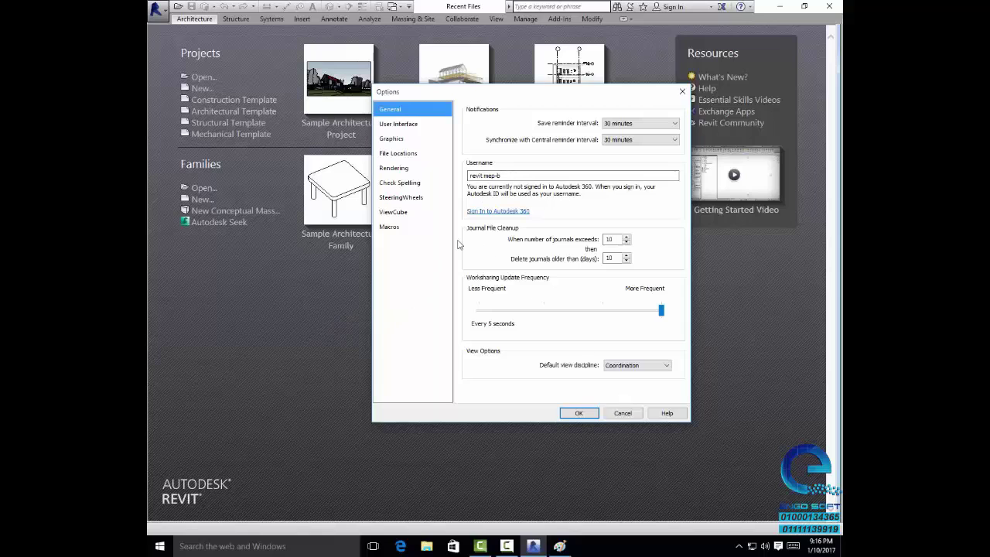
{"action": "left_click", "coordinate": [410, 127]}
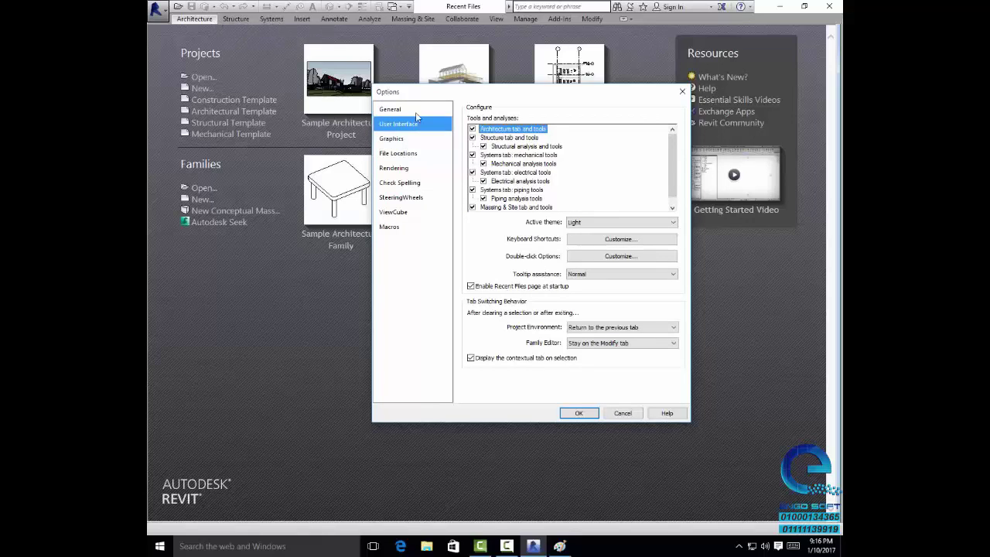
{"action": "left_click", "coordinate": [472, 129]}
{"action": "left_click", "coordinate": [472, 137]}
{"action": "left_click", "coordinate": [582, 412]}
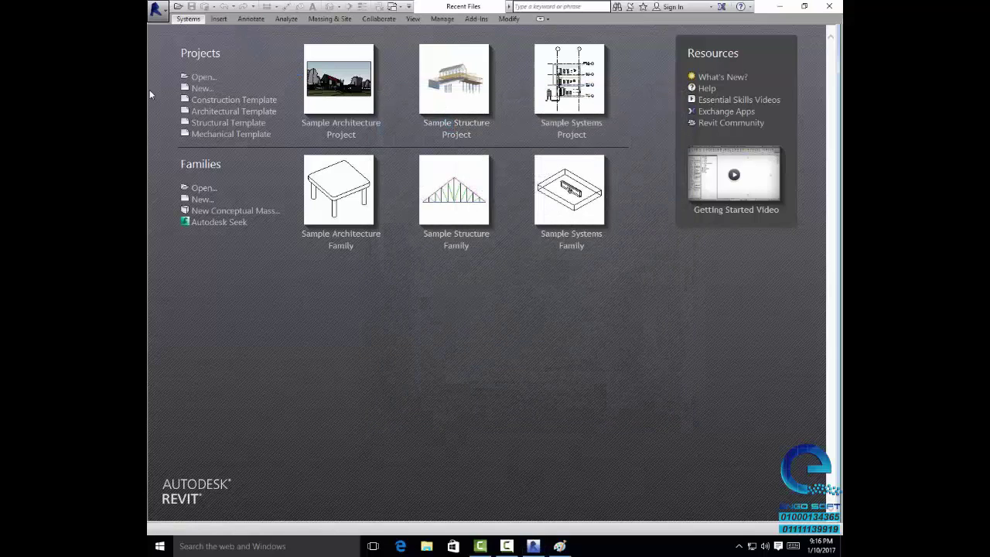
Toggle the Structure and Architecture tab checkboxes in User Interface options, then close Options
{"action": "left_click", "coordinate": [155, 9]}
{"action": "left_click", "coordinate": [312, 325]}
{"action": "left_click", "coordinate": [410, 126]}
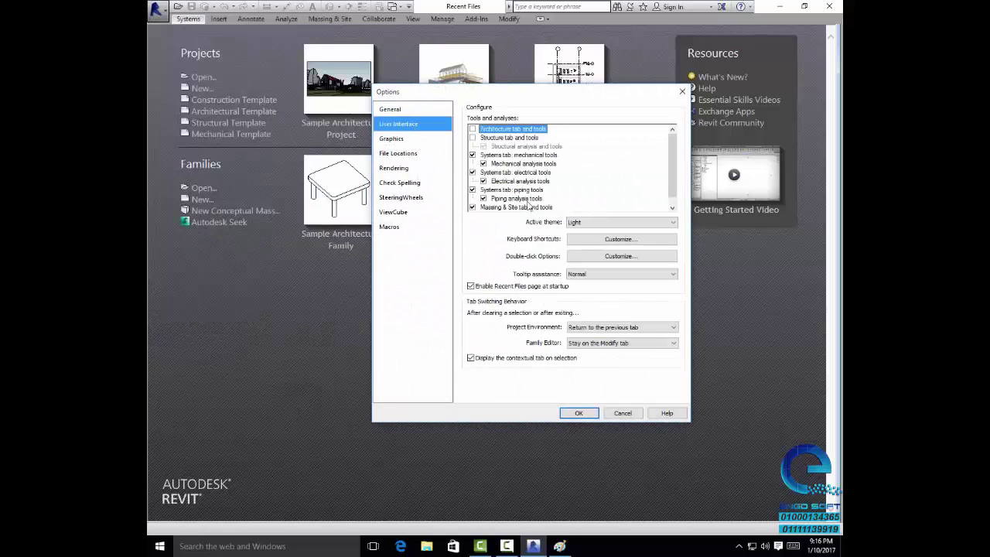
{"action": "left_click", "coordinate": [472, 138]}
{"action": "left_click", "coordinate": [473, 129]}
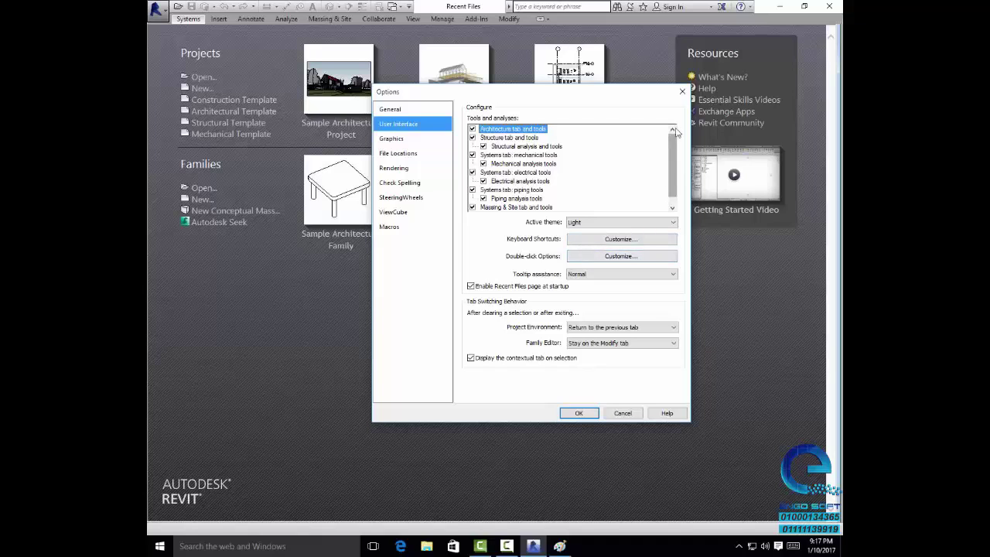
{"action": "left_click", "coordinate": [589, 413]}
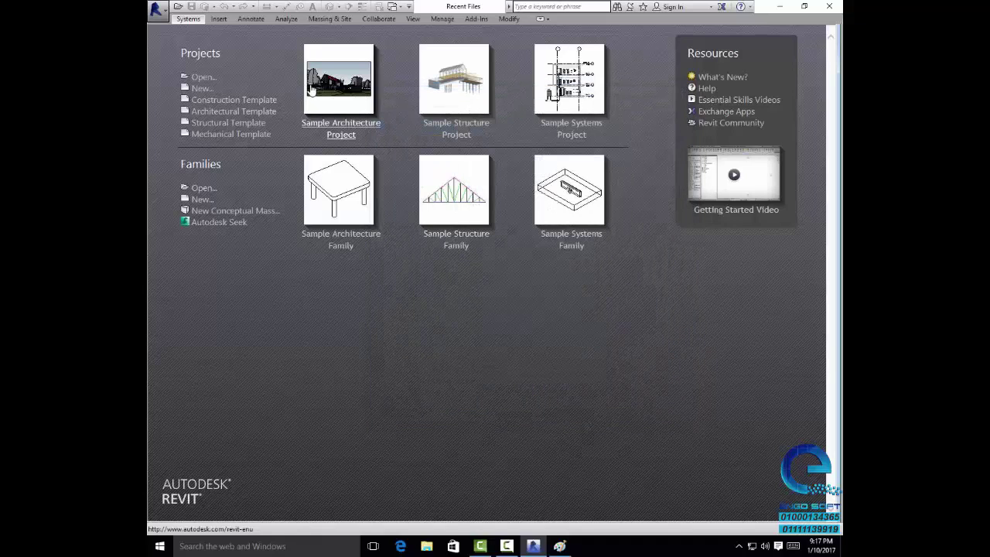
Expand the Systems tools, then reopen Options at the User Interface settings
{"action": "left_click", "coordinate": [190, 19]}
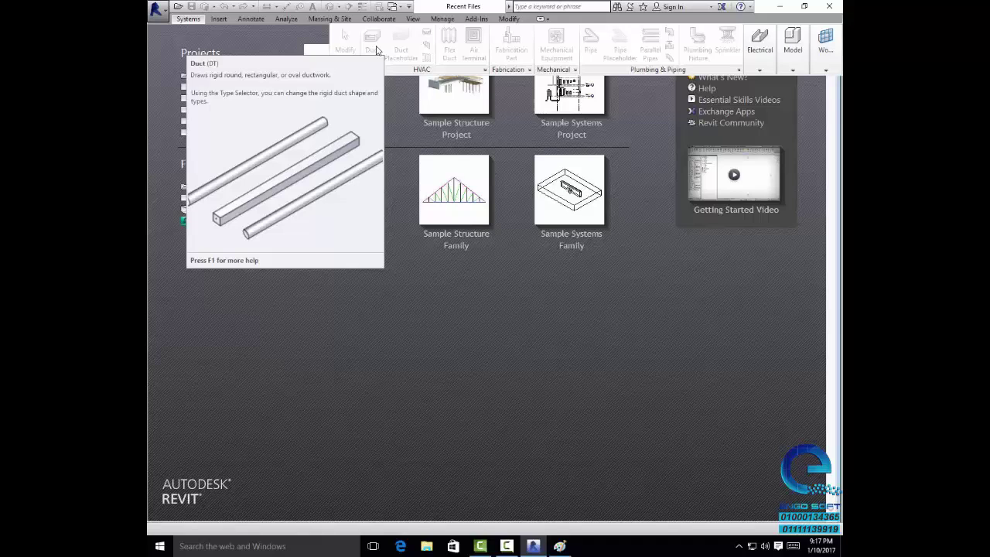
{"action": "left_click", "coordinate": [156, 10]}
{"action": "left_click", "coordinate": [312, 325]}
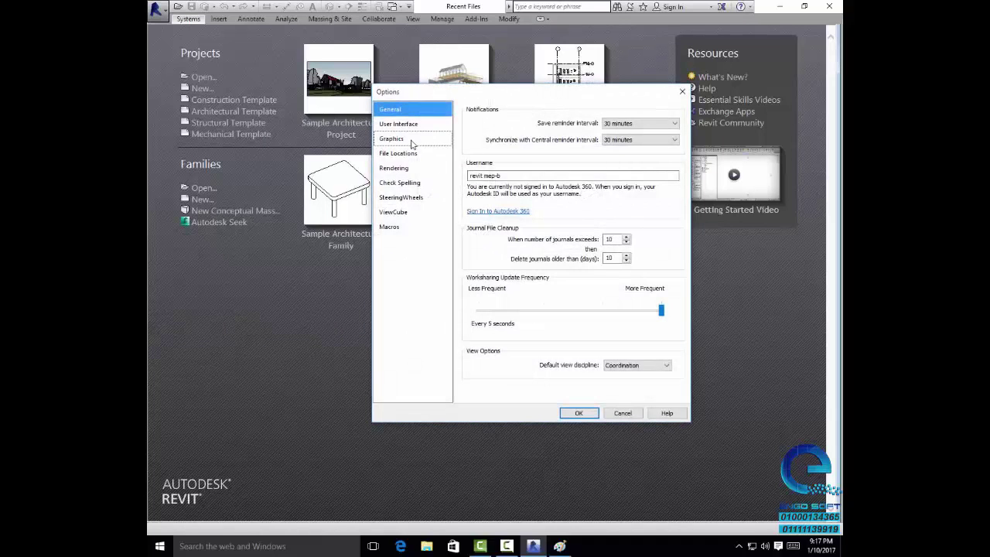
{"action": "left_click", "coordinate": [401, 124]}
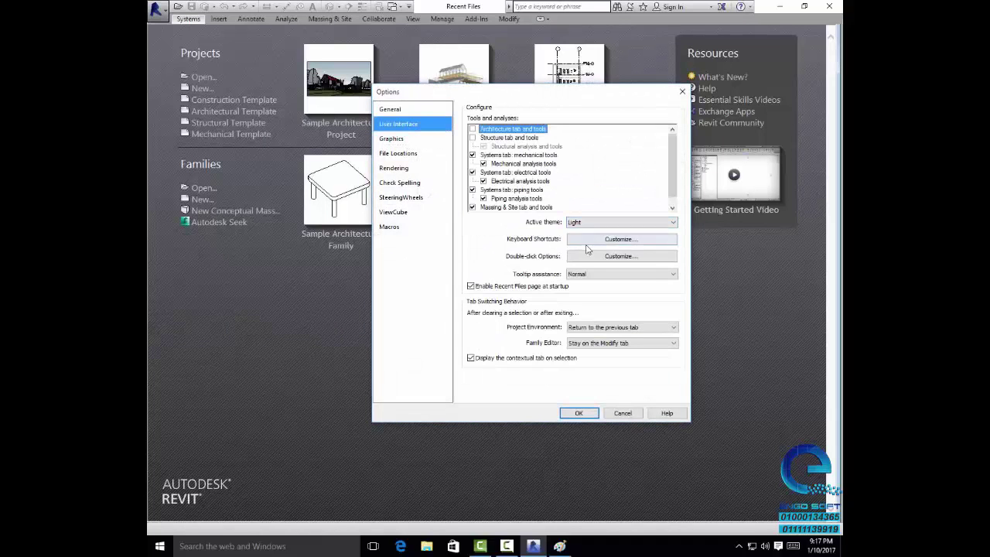
{"action": "left_click", "coordinate": [613, 241]}
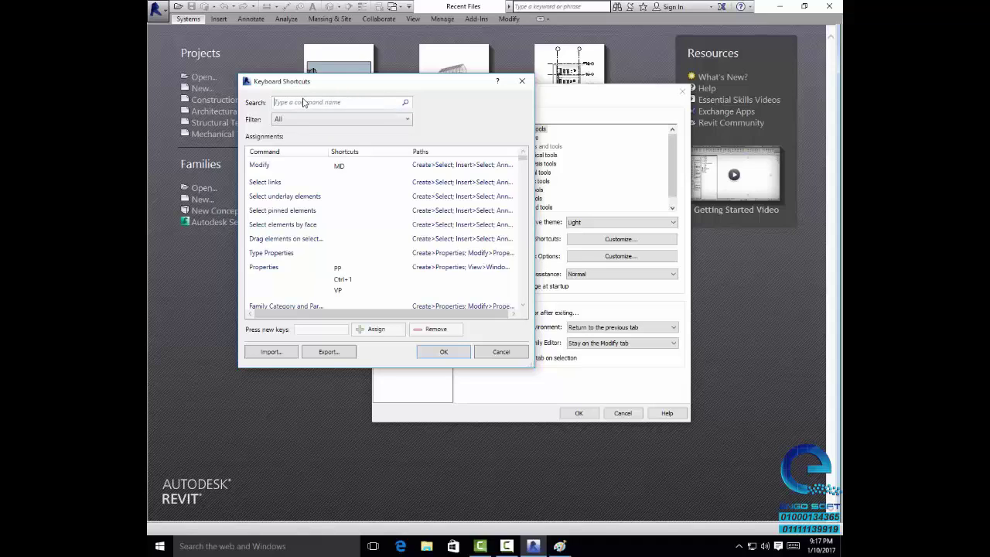
{"action": "type", "text": "duct"}
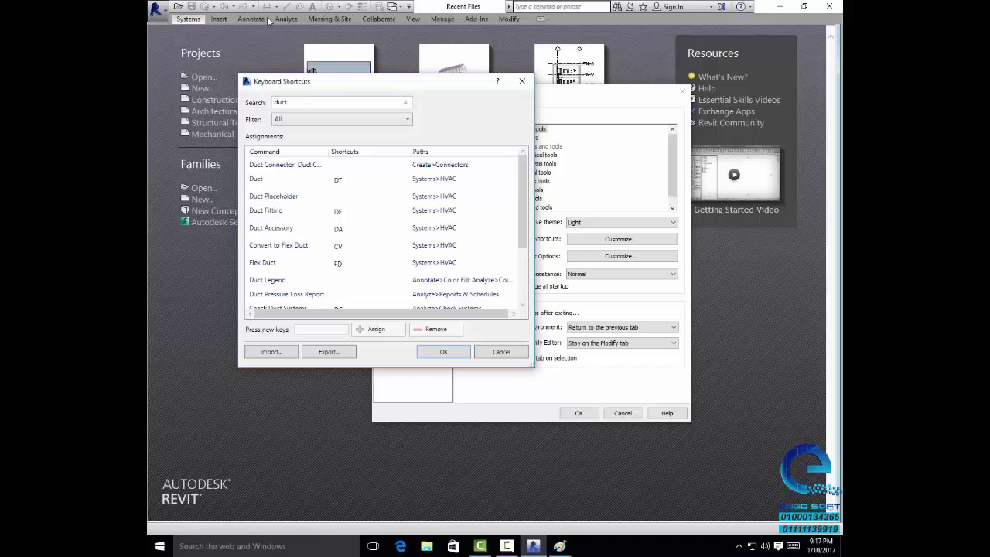
{"action": "left_click", "coordinate": [268, 181]}
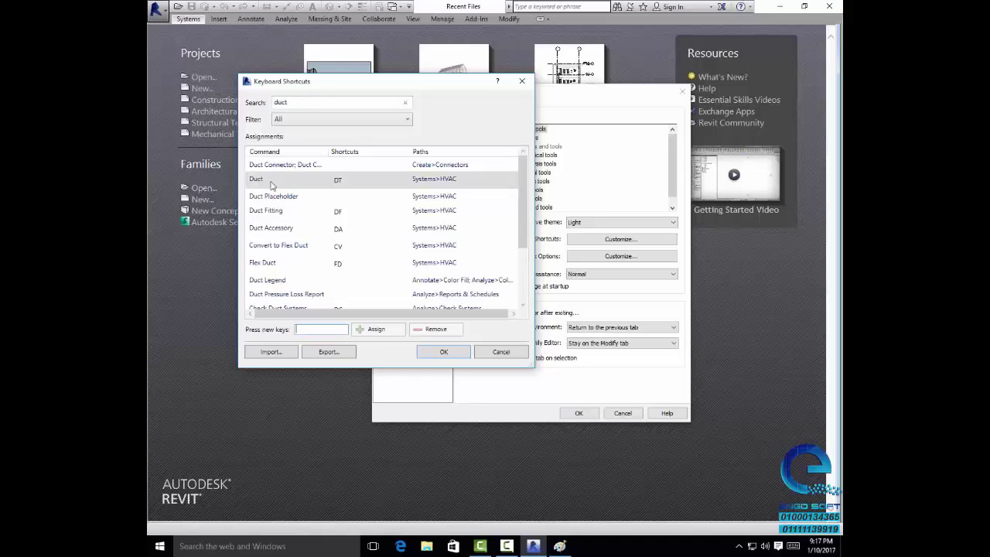
{"action": "left_click", "coordinate": [288, 199]}
{"action": "left_click", "coordinate": [283, 214]}
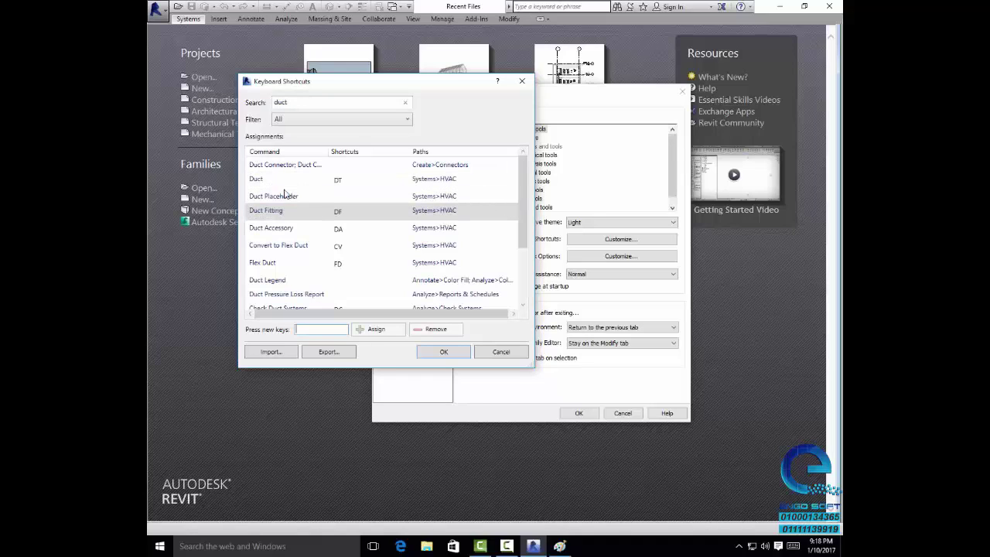
{"action": "left_click", "coordinate": [280, 182]}
{"action": "left_click", "coordinate": [336, 184]}
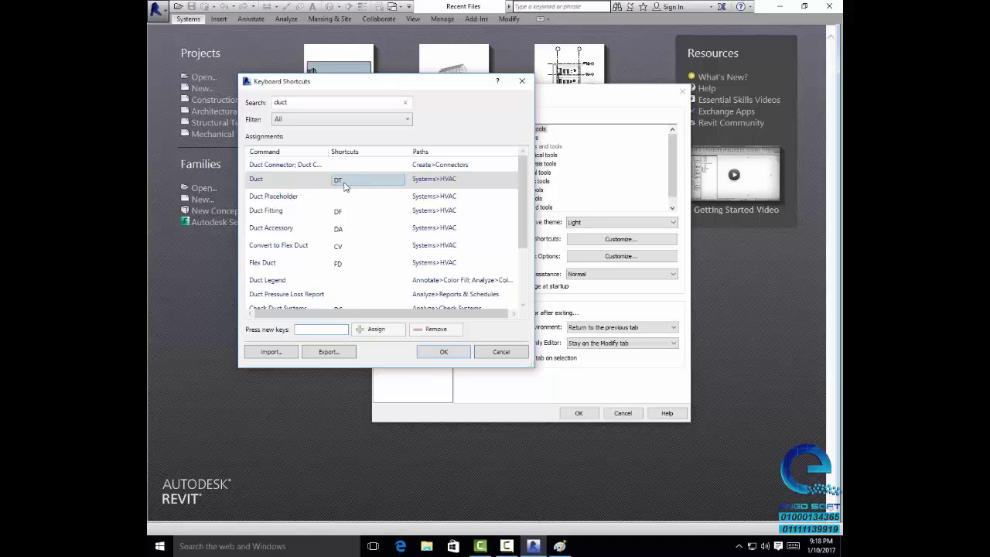
{"action": "left_click", "coordinate": [341, 186]}
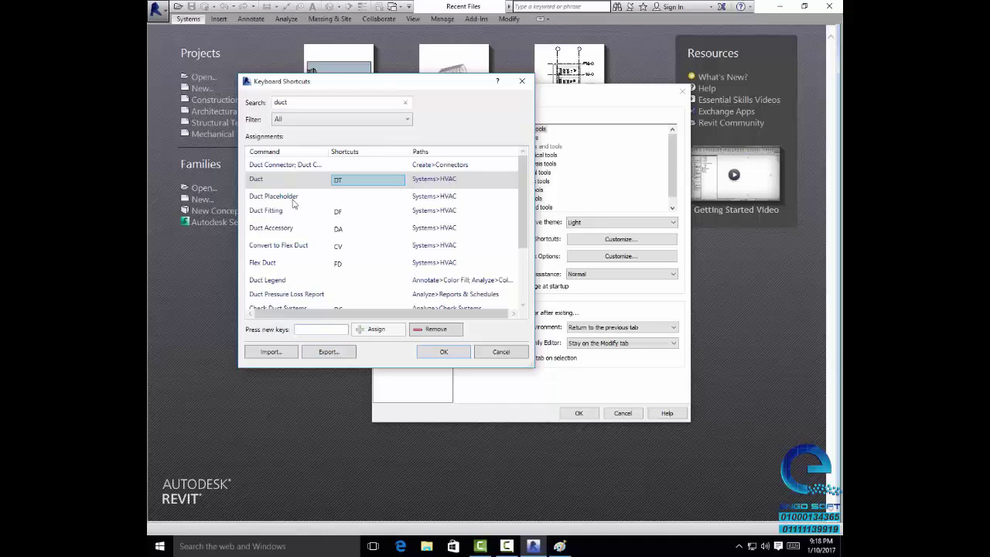
{"action": "left_click", "coordinate": [276, 187]}
{"action": "left_click", "coordinate": [319, 330]}
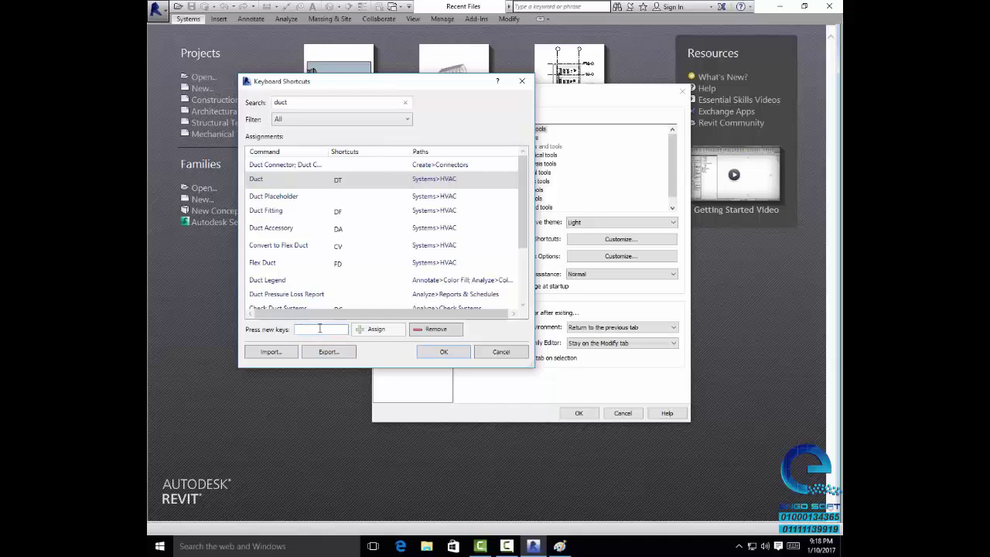
{"action": "type", "text": "du"}
{"action": "left_click", "coordinate": [381, 326]}
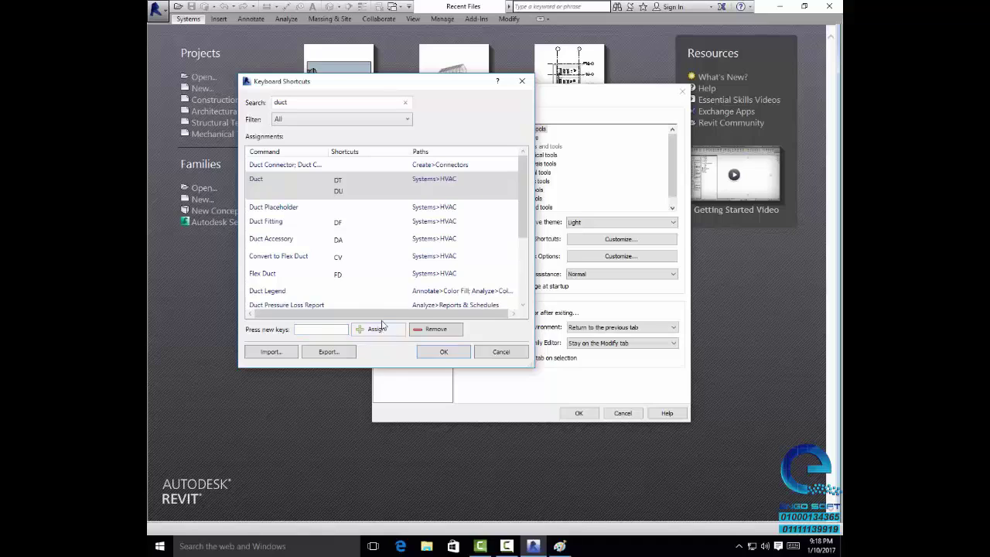
{"action": "left_click", "coordinate": [338, 193]}
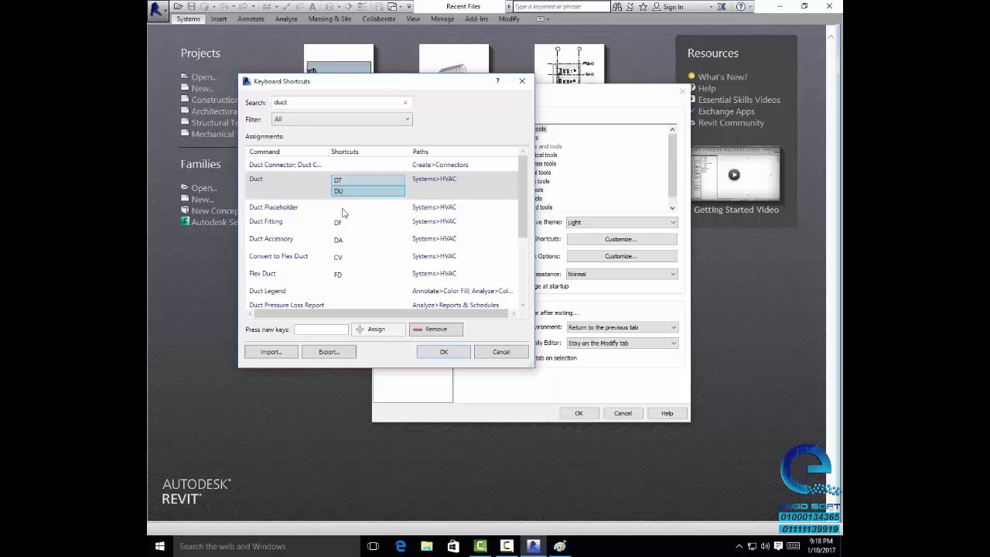
{"action": "left_click", "coordinate": [435, 331]}
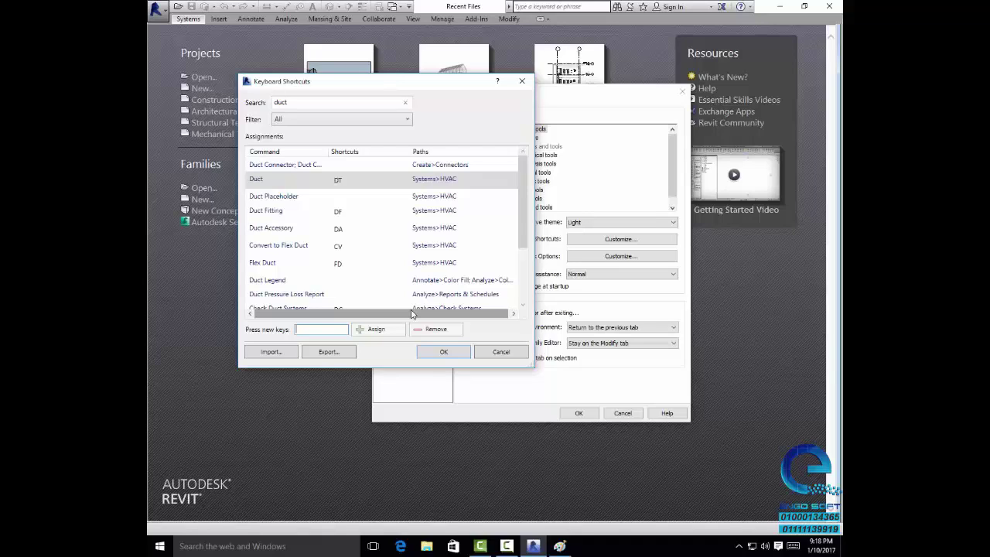
Filter the keyboard shortcut list to All Defined commands and scroll through it
{"action": "left_click", "coordinate": [330, 121]}
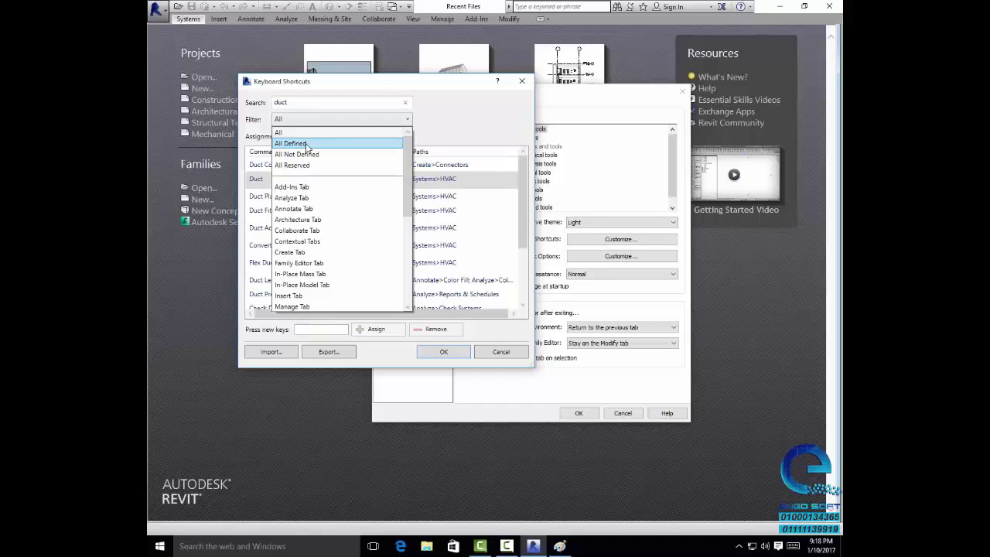
{"action": "left_click", "coordinate": [307, 144]}
{"action": "mouse_move", "coordinate": [522, 155]}
{"action": "left_mouse_down"}
{"action": "mouse_move", "coordinate": [522, 298]}
{"action": "mouse_move", "coordinate": [523, 198]}
{"action": "left_mouse_up"}
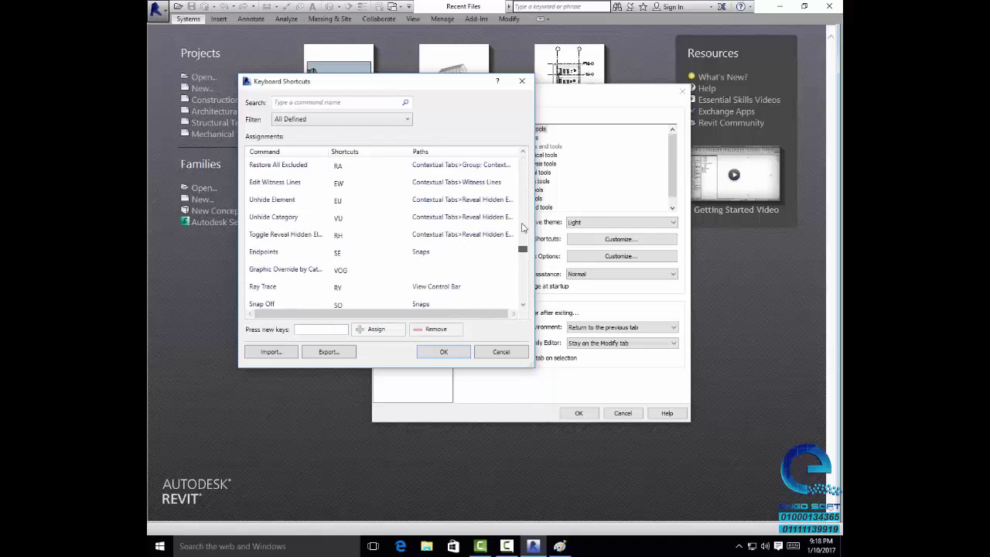
Switch the shortcut filter to All Not Defined and scroll through the unassigned commands
{"action": "left_click", "coordinate": [331, 119]}
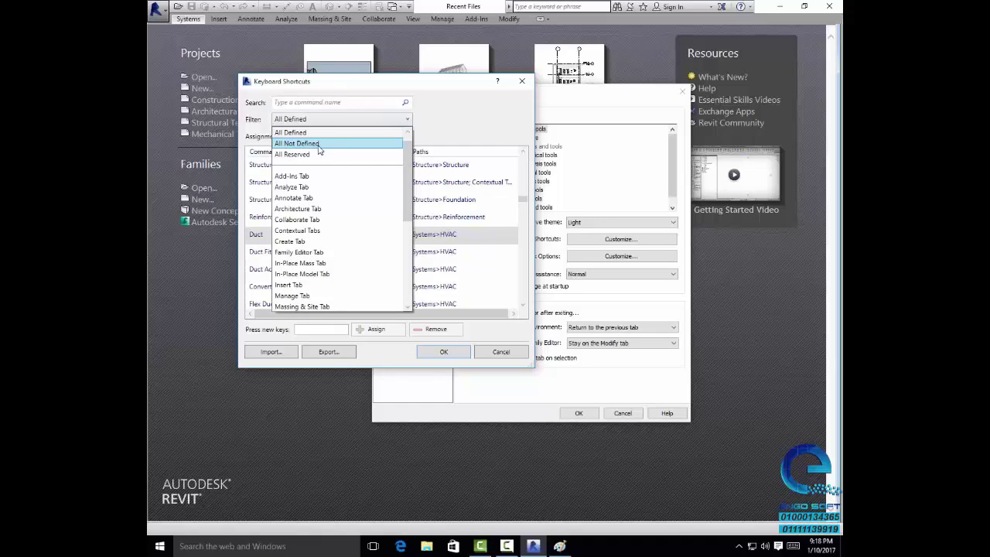
{"action": "left_click", "coordinate": [315, 144]}
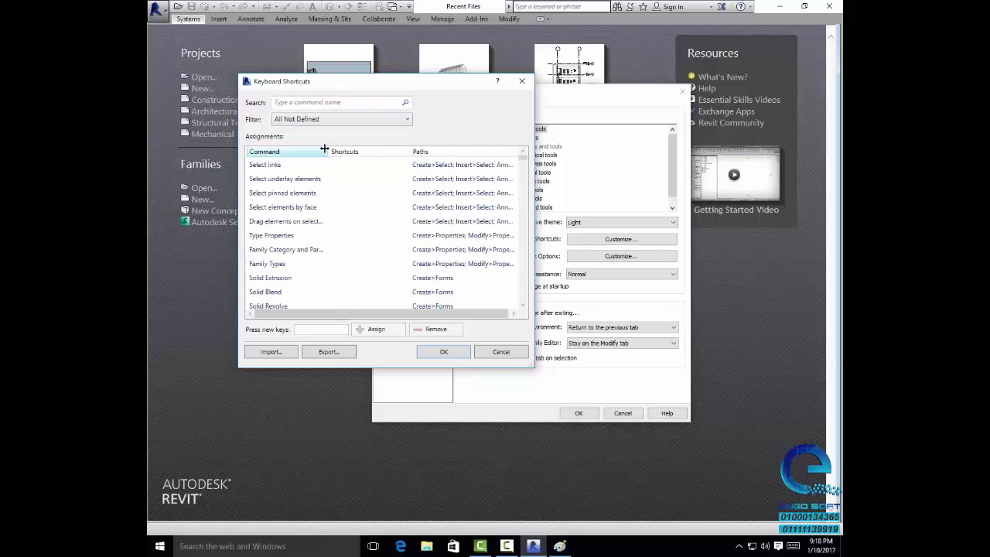
{"action": "scroll", "coordinate": [526, 242], "scroll_direction": "down", "scroll_amount": 5}
{"action": "scroll", "coordinate": [526, 241], "scroll_direction": "down", "scroll_amount": 5}
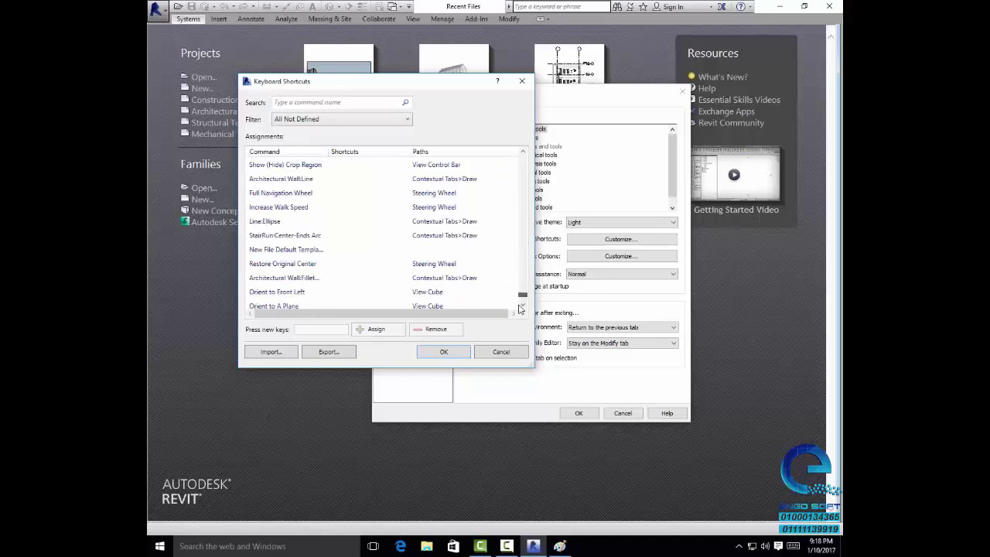
{"action": "left_click_drag", "start_coordinate": [522, 294], "coordinate": [539, 147]}
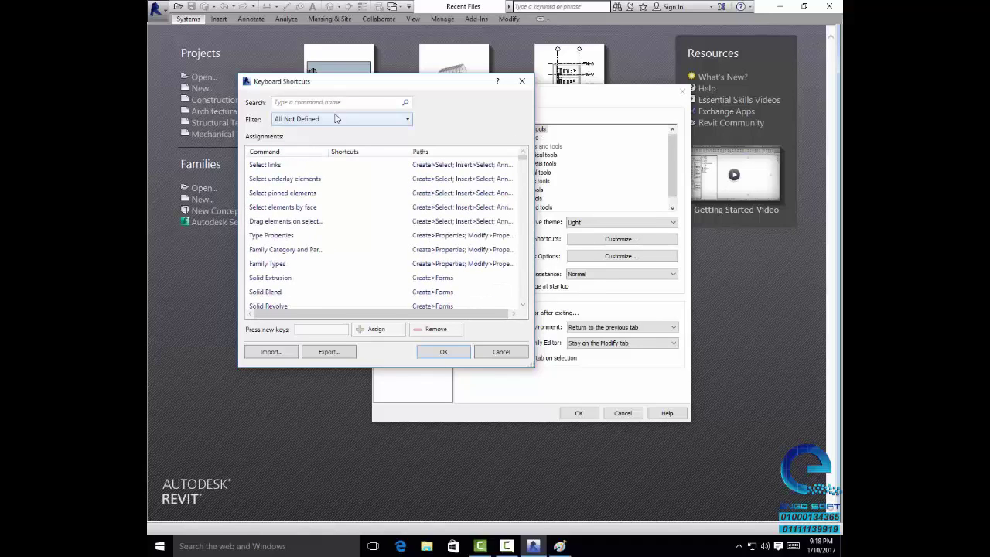
{"action": "left_click", "coordinate": [338, 119]}
{"action": "scroll", "coordinate": [309, 140], "scroll_direction": "up", "scroll_amount": 1}
Reset the shortcut filter to All, then open and cancel the shortcut Export dialog
{"action": "left_click", "coordinate": [297, 133]}
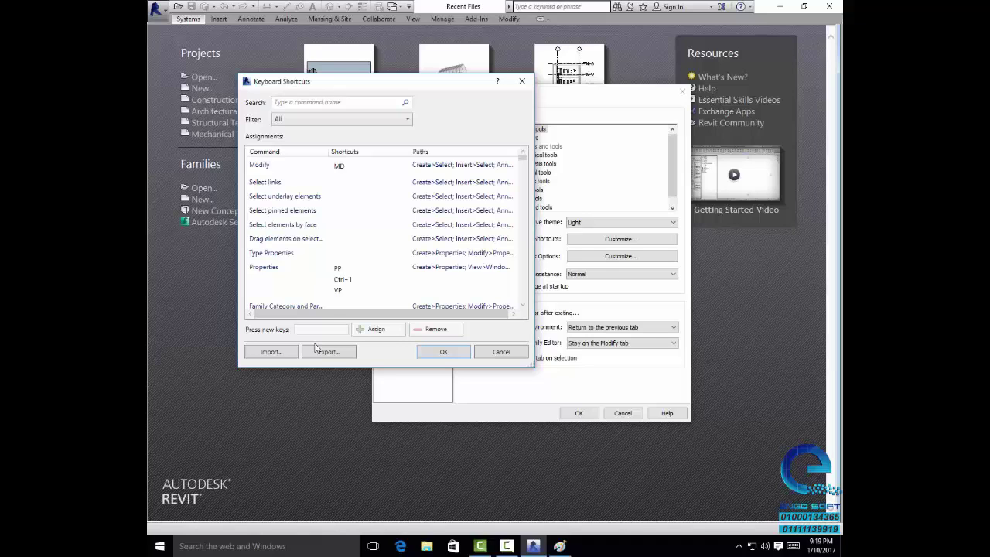
{"action": "left_click", "coordinate": [347, 354]}
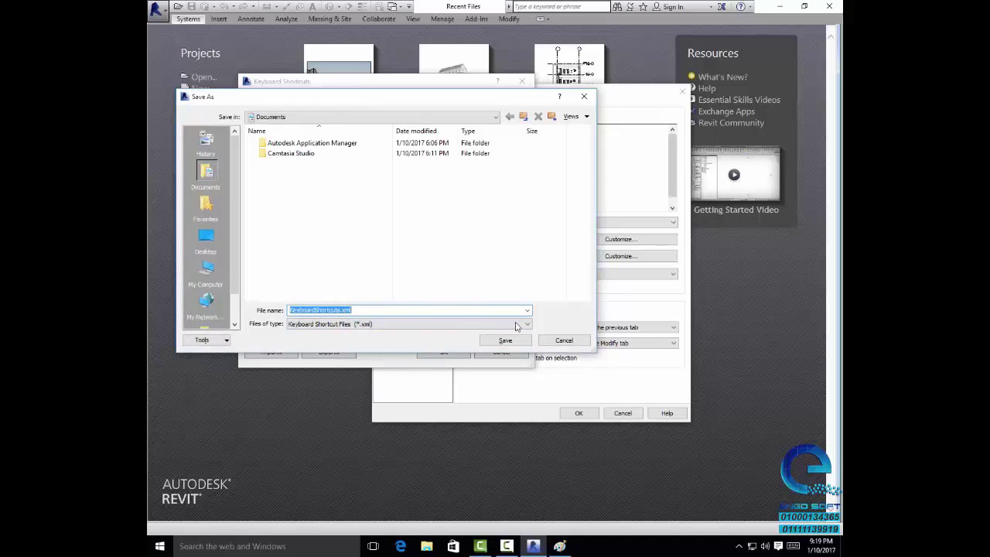
{"action": "key", "text": "Tab"}
{"action": "left_click", "coordinate": [549, 341]}
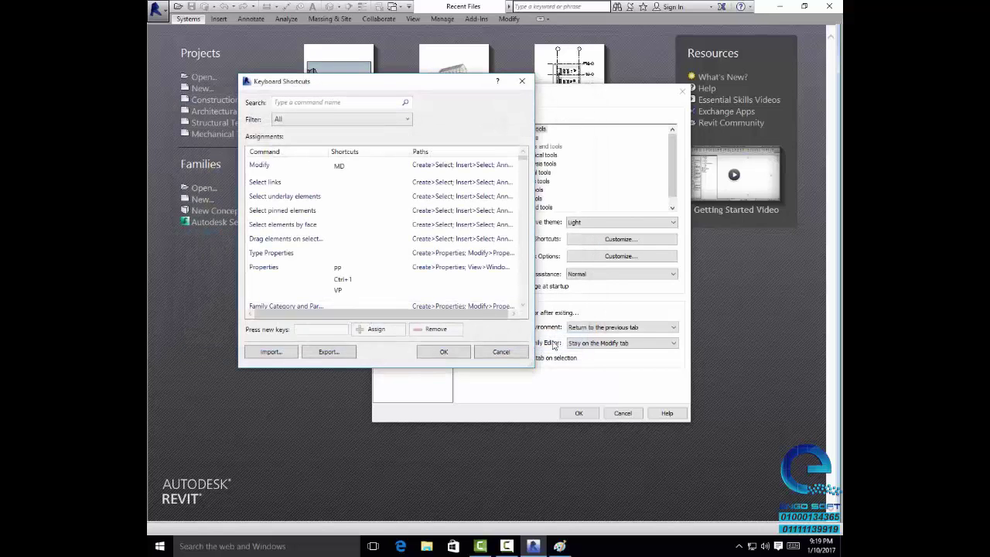
Open and cancel the shortcut Import dialog, then cancel Keyboard Shortcuts
{"action": "left_click", "coordinate": [275, 352]}
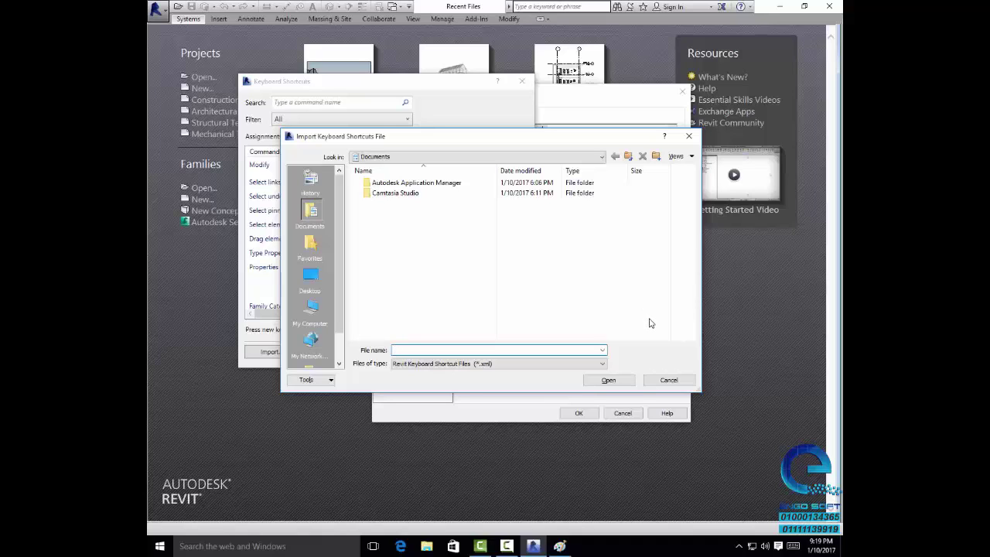
{"action": "left_click", "coordinate": [668, 380]}
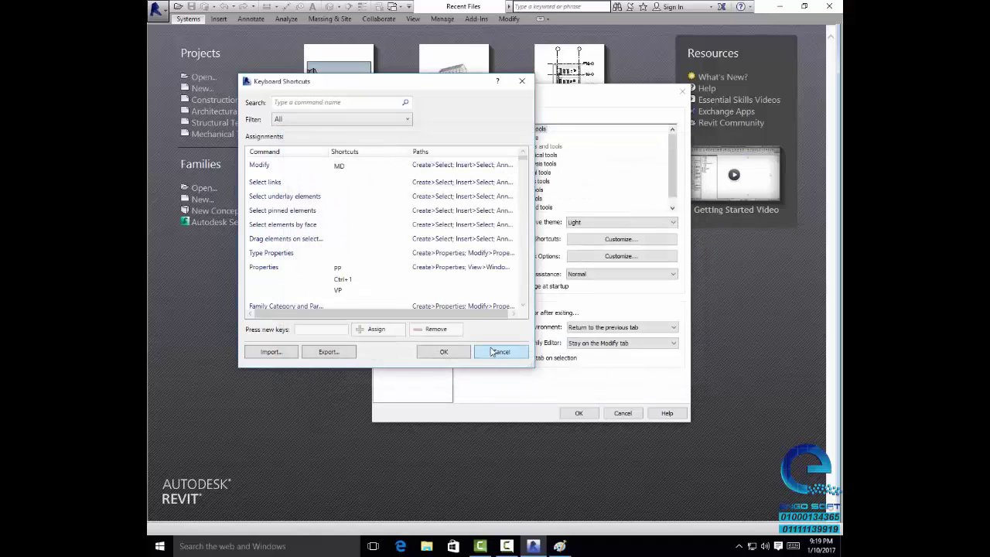
{"action": "left_click", "coordinate": [501, 352]}
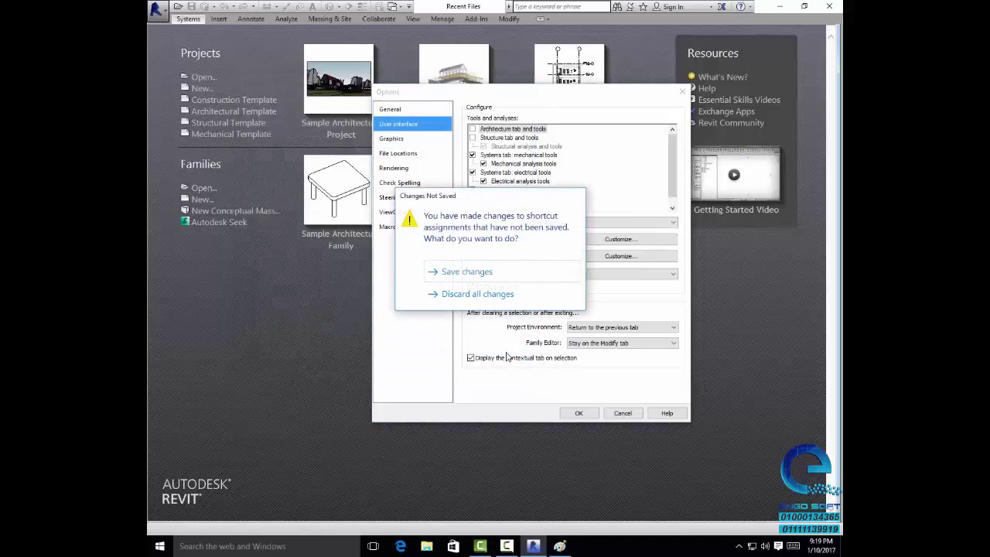
Discard the unsaved shortcut changes, reopen Keyboard Shortcuts and search for 'duct'
{"action": "left_click", "coordinate": [506, 294]}
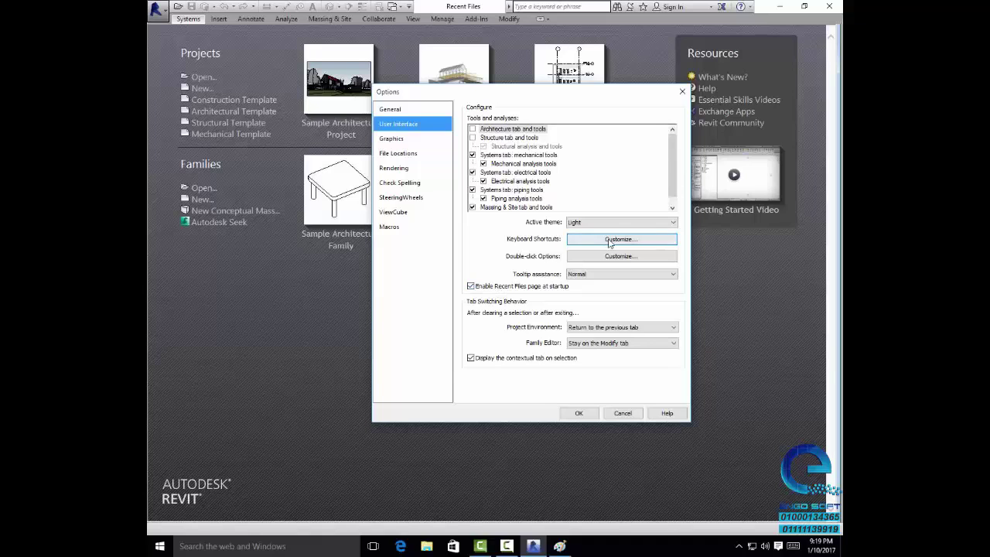
{"action": "left_click", "coordinate": [618, 239]}
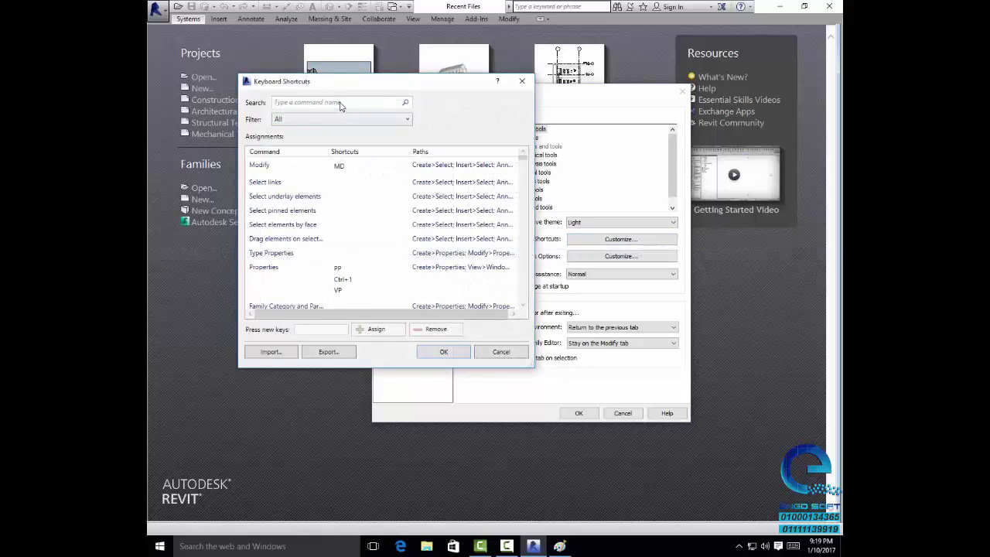
{"action": "type", "text": "duct"}
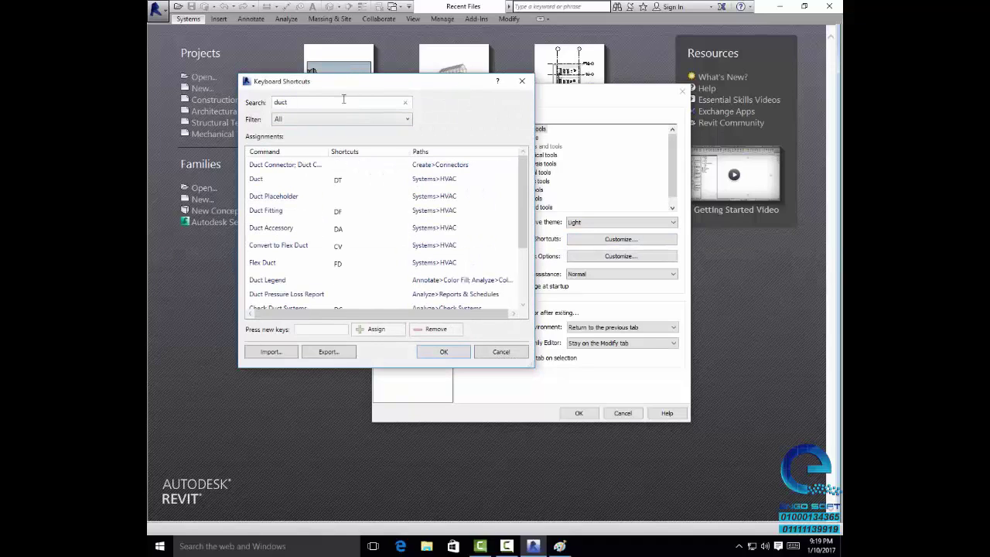
Inspect the Duct (DT) and Duct Placeholder shortcuts, then close without changes
{"action": "left_click", "coordinate": [258, 182]}
{"action": "left_click", "coordinate": [336, 180]}
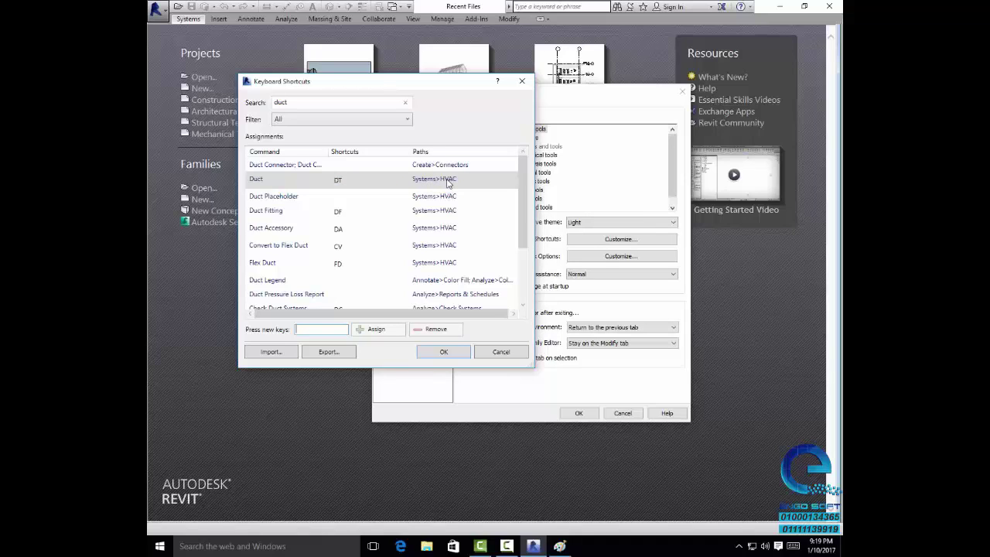
{"action": "left_click", "coordinate": [267, 200]}
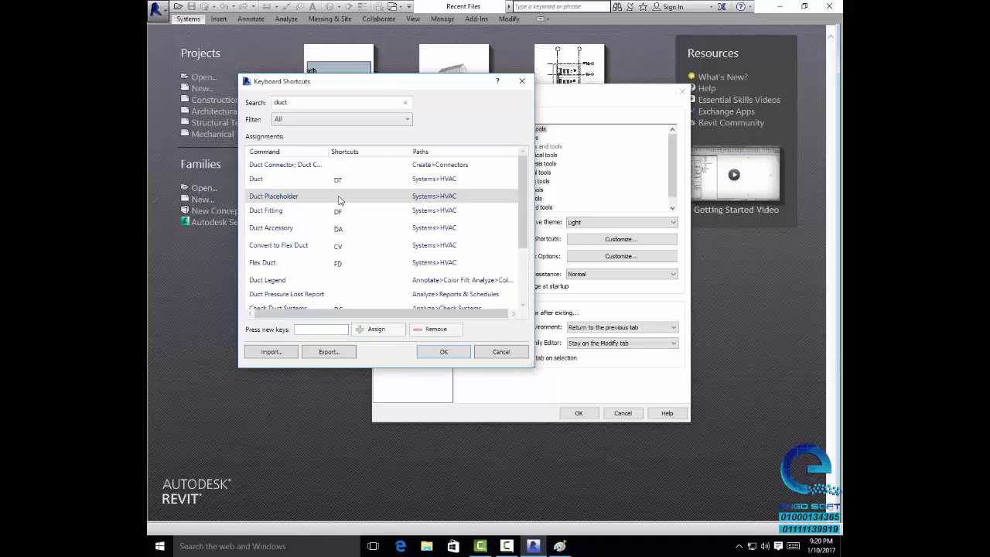
{"action": "left_click", "coordinate": [328, 331]}
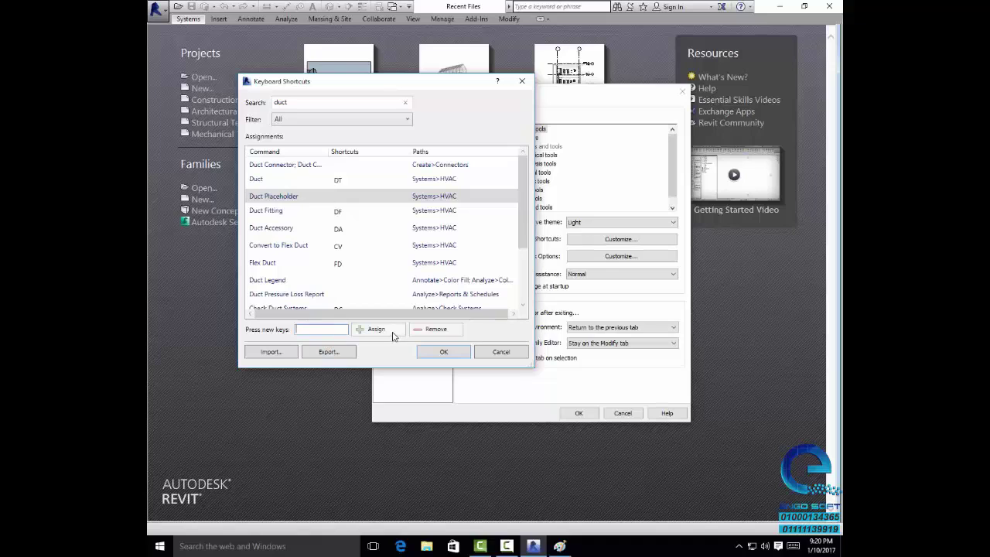
{"action": "left_click", "coordinate": [503, 353]}
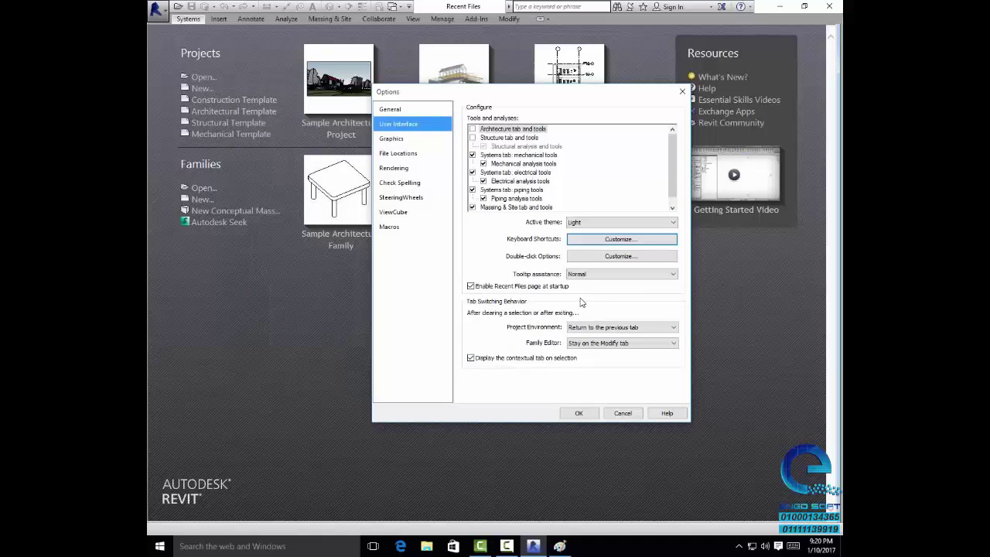
Open and cancel the Customize Double-click Settings, then reopen them
{"action": "left_click", "coordinate": [597, 259]}
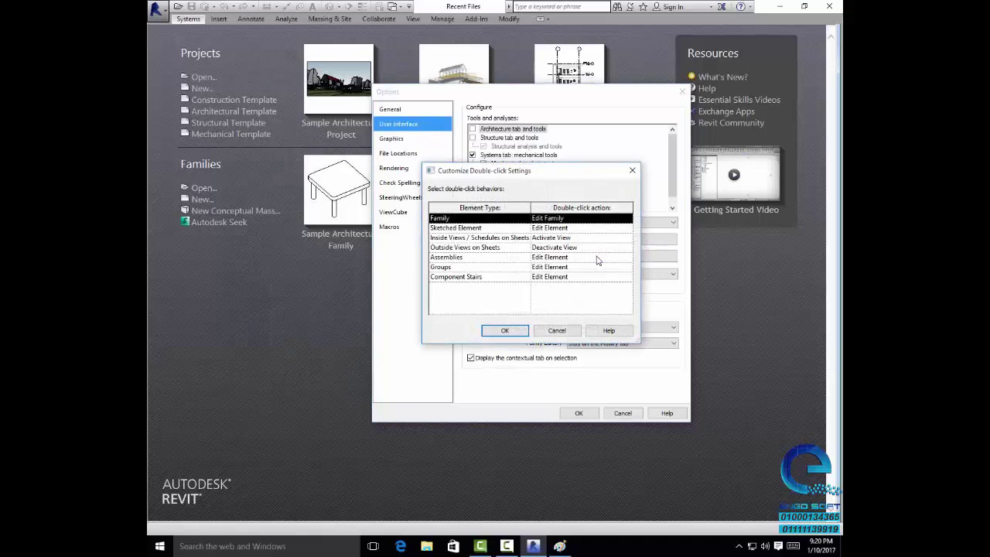
{"action": "left_click", "coordinate": [564, 331]}
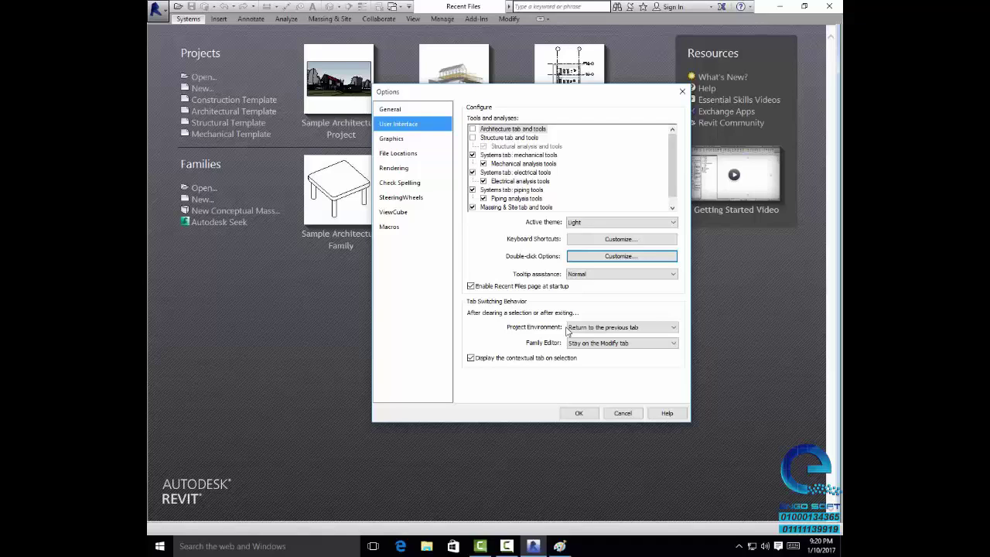
{"action": "left_click", "coordinate": [618, 256]}
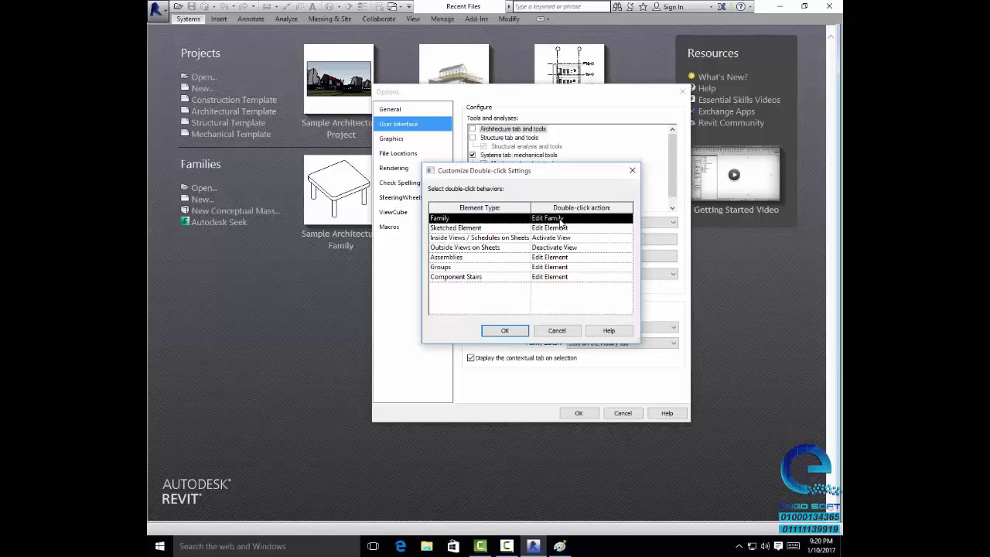
Keep Family's double-click action as Edit Family and review Sketched Element and Outside Views on Sheets
{"action": "left_click", "coordinate": [561, 222]}
{"action": "left_click", "coordinate": [562, 222]}
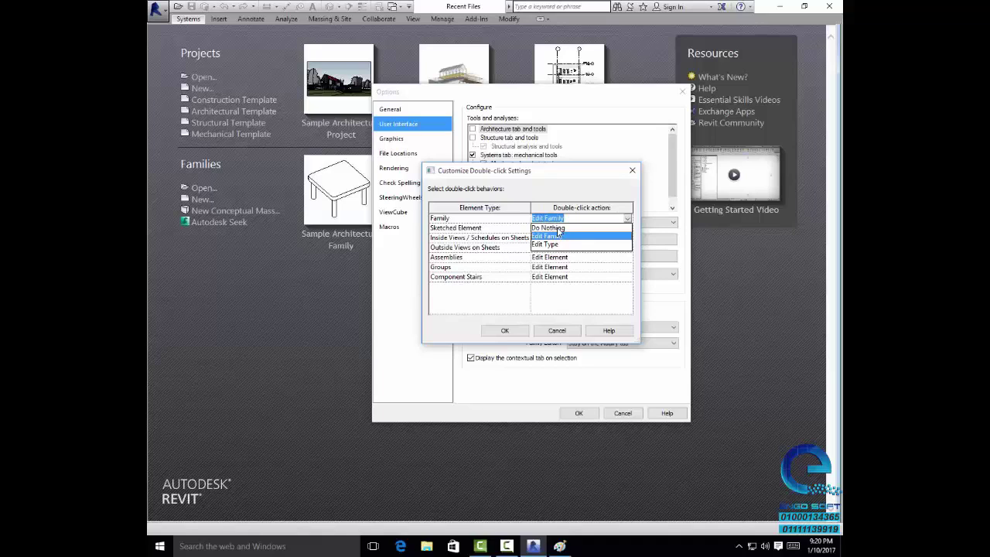
{"action": "left_click", "coordinate": [469, 235]}
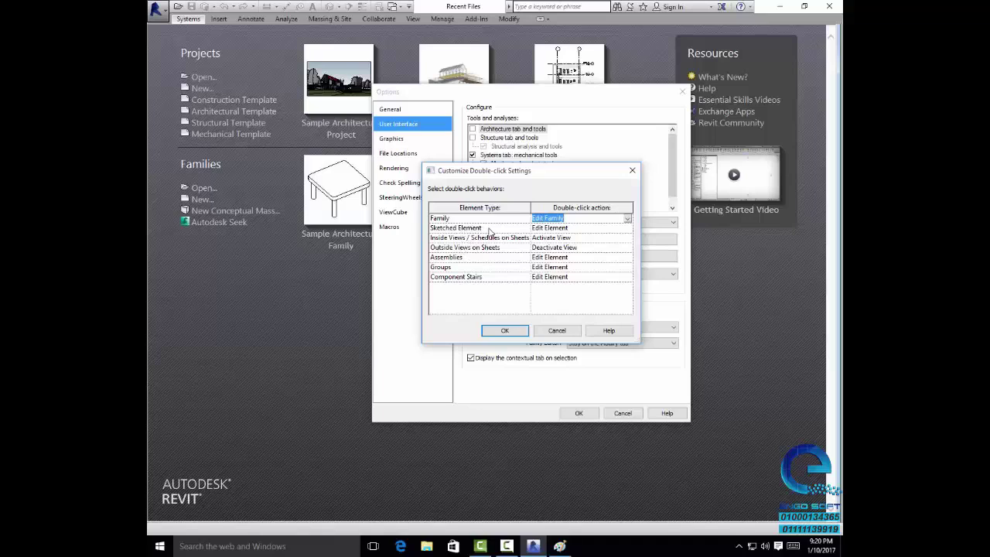
{"action": "left_click", "coordinate": [459, 232]}
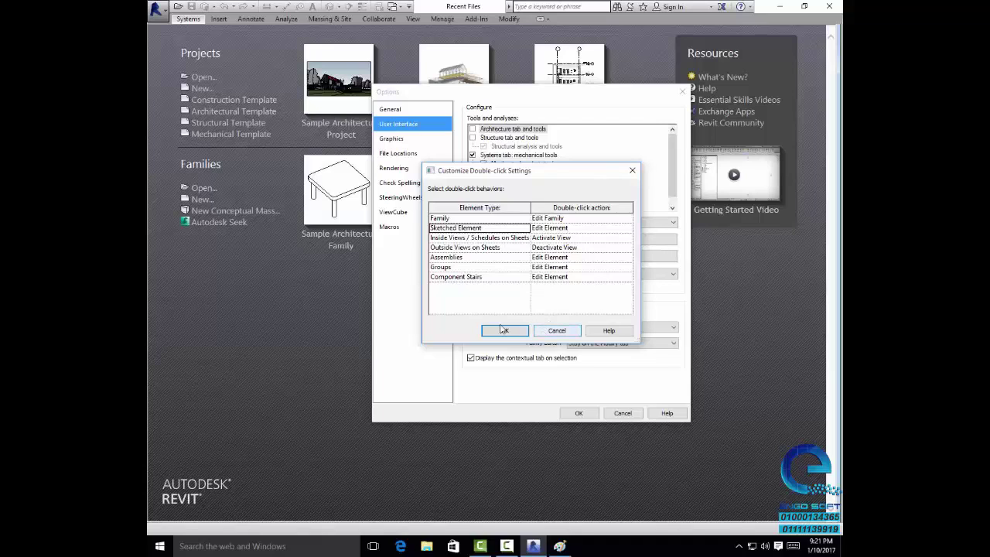
{"action": "left_click", "coordinate": [466, 247]}
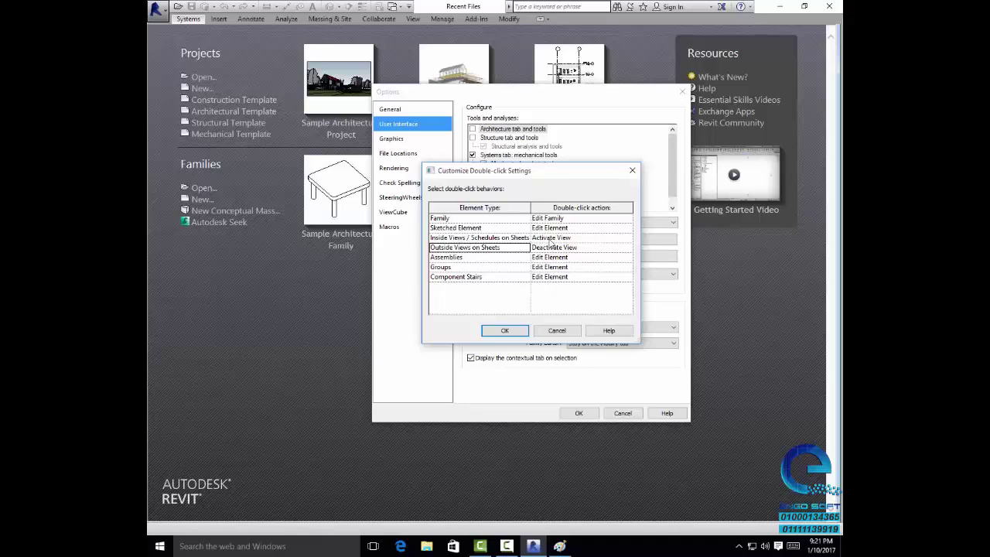
Cancel the double-click settings and raise Tooltip assistance from Normal to High
{"action": "left_click", "coordinate": [555, 331]}
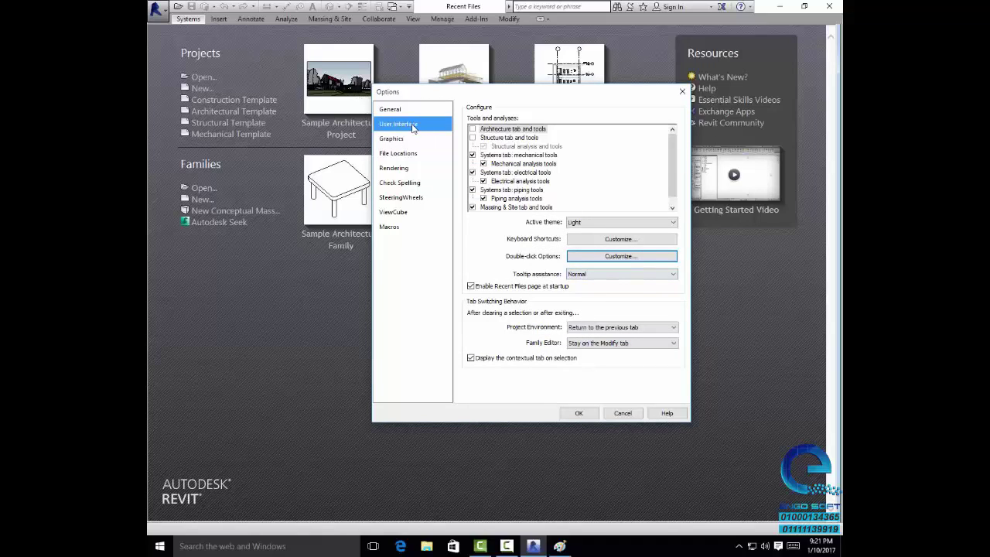
{"action": "left_click", "coordinate": [584, 279]}
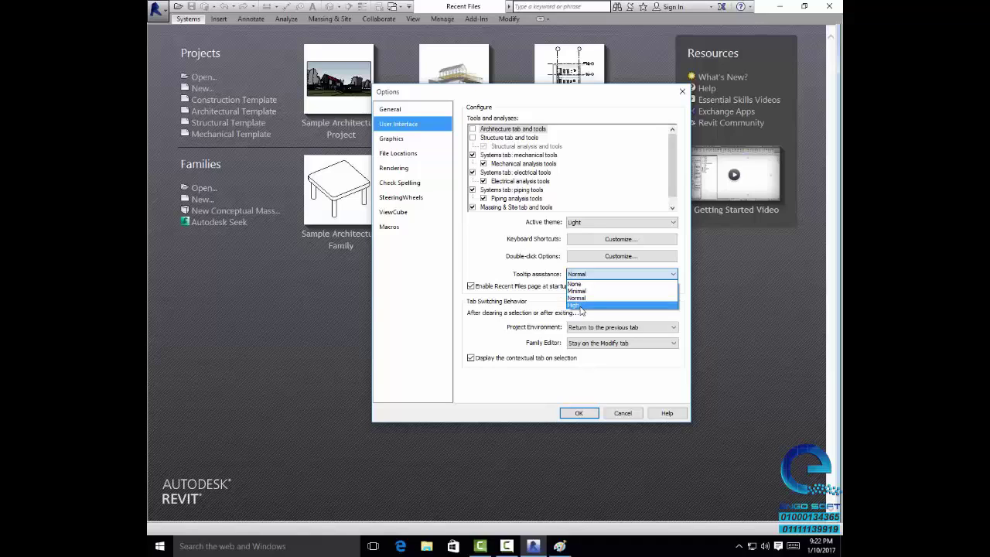
{"action": "left_click", "coordinate": [576, 304]}
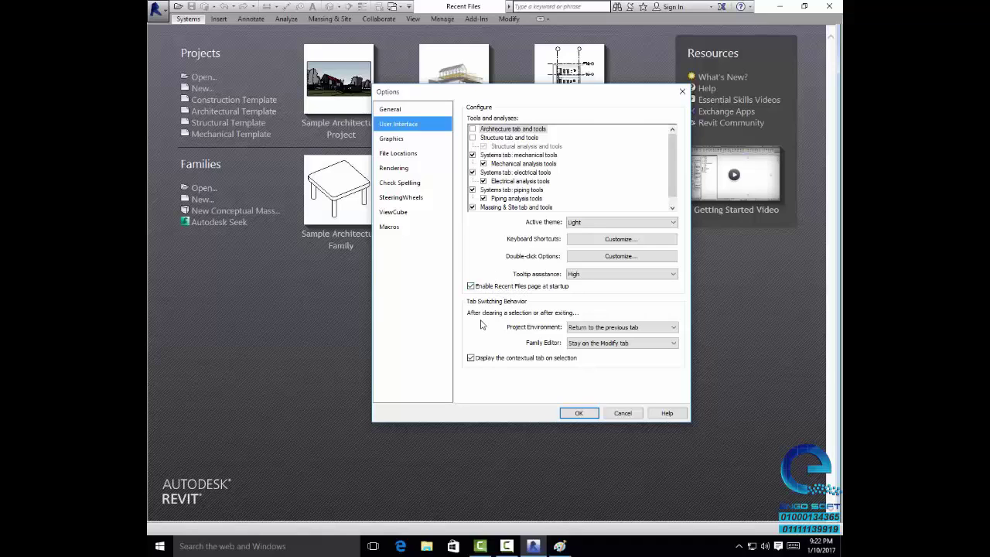
Show the Graphics options: unknown video card warning, hardware acceleration off, Black background
{"action": "left_click", "coordinate": [400, 142]}
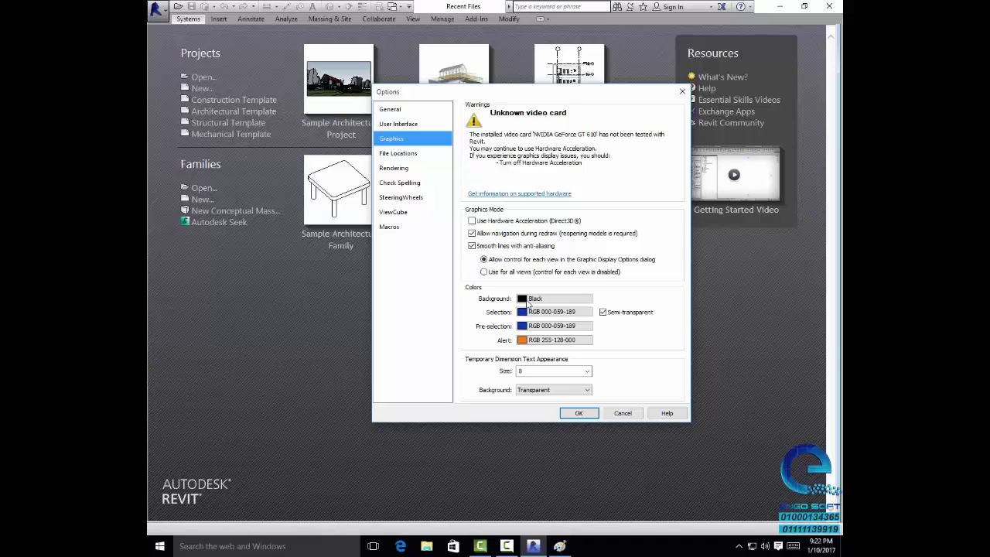
{"action": "left_click", "coordinate": [529, 301]}
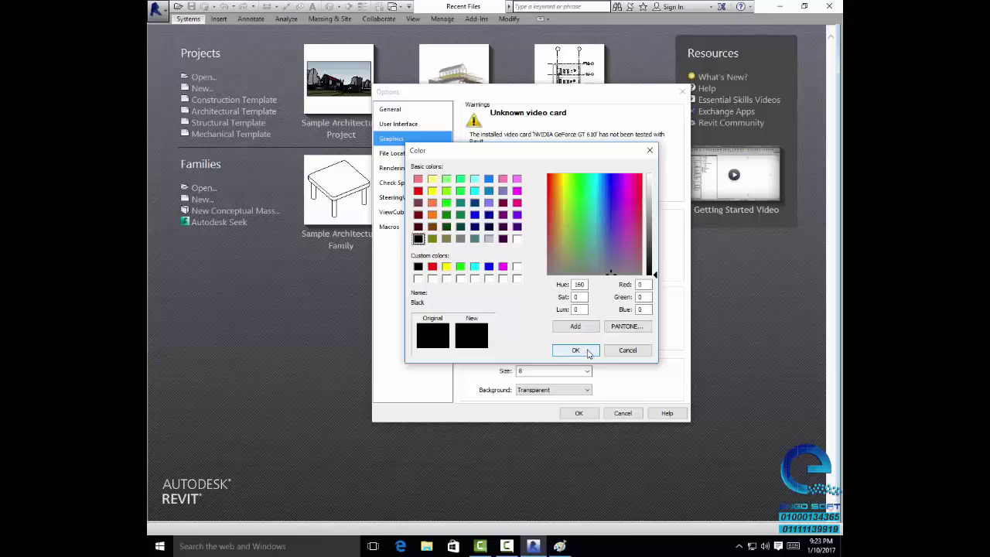
{"action": "left_click", "coordinate": [590, 351]}
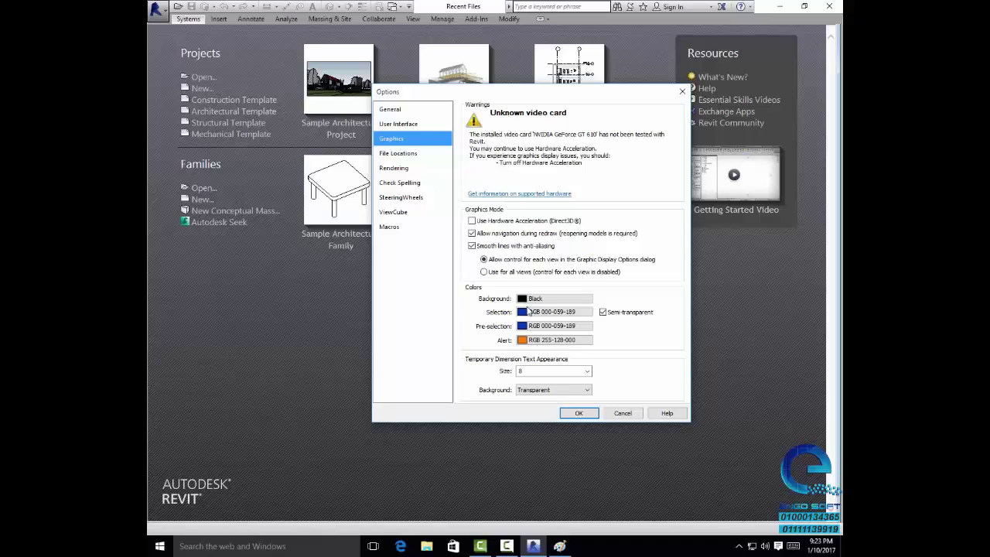
{"action": "left_click", "coordinate": [531, 299]}
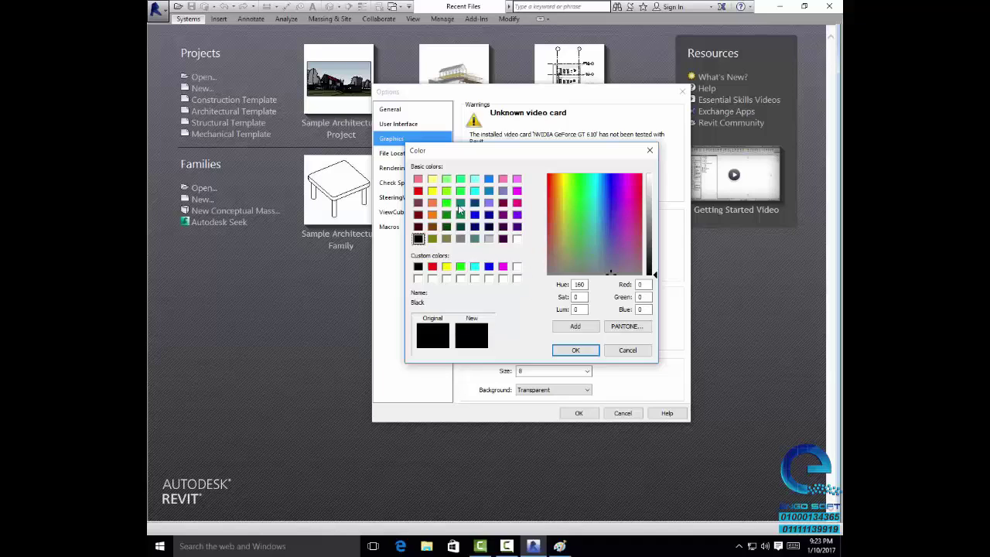
{"action": "left_click", "coordinate": [625, 350]}
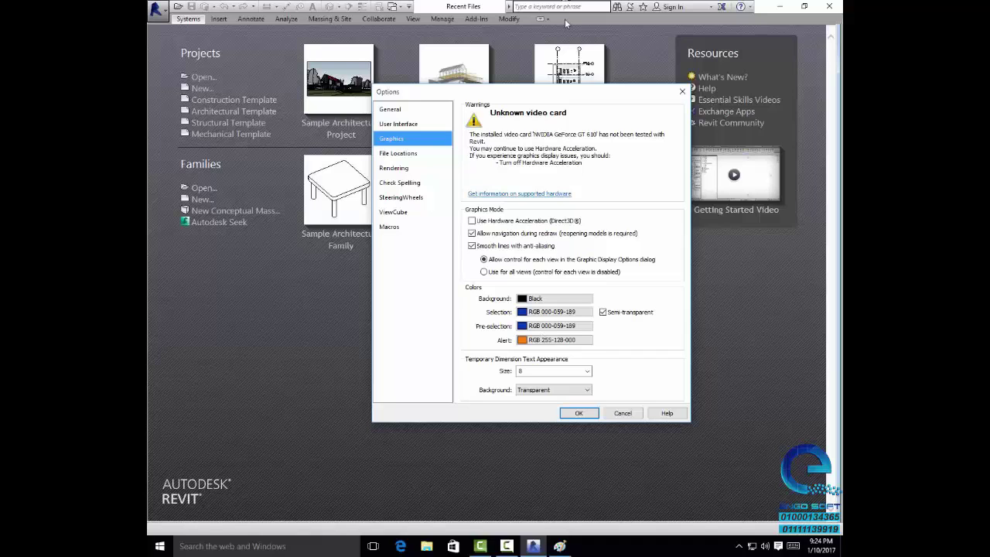
Bring Paint to the front, undo a trial brush stroke, and maximize the window
{"action": "left_click", "coordinate": [562, 546]}
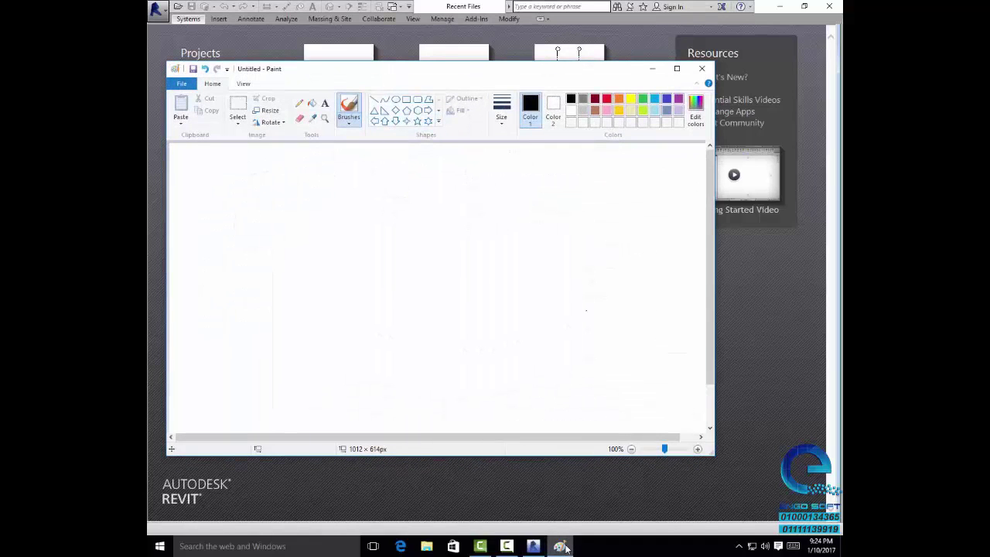
{"action": "left_click_drag", "start_coordinate": [407, 218], "coordinate": [378, 232]}
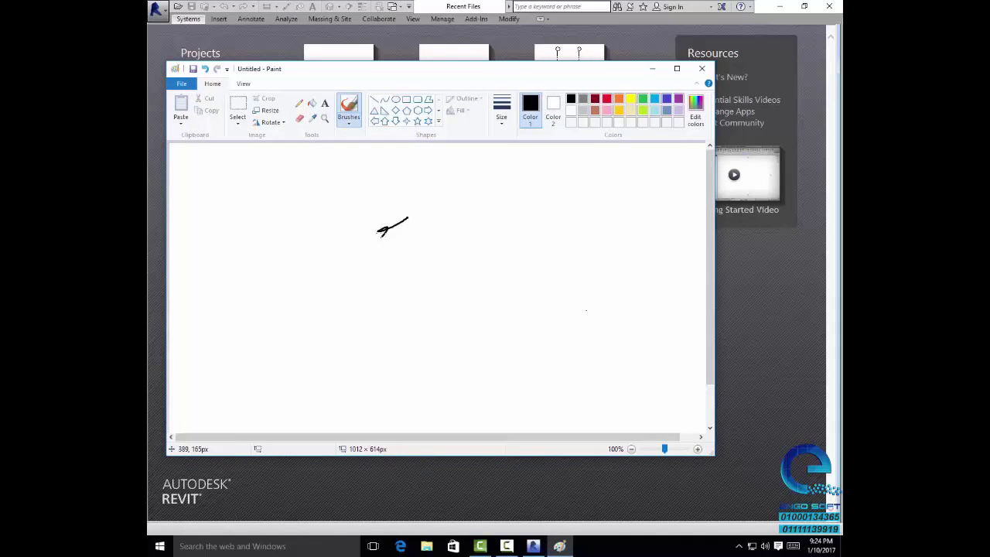
{"action": "key", "text": "ctrl+z"}
{"action": "left_click", "coordinate": [676, 68]}
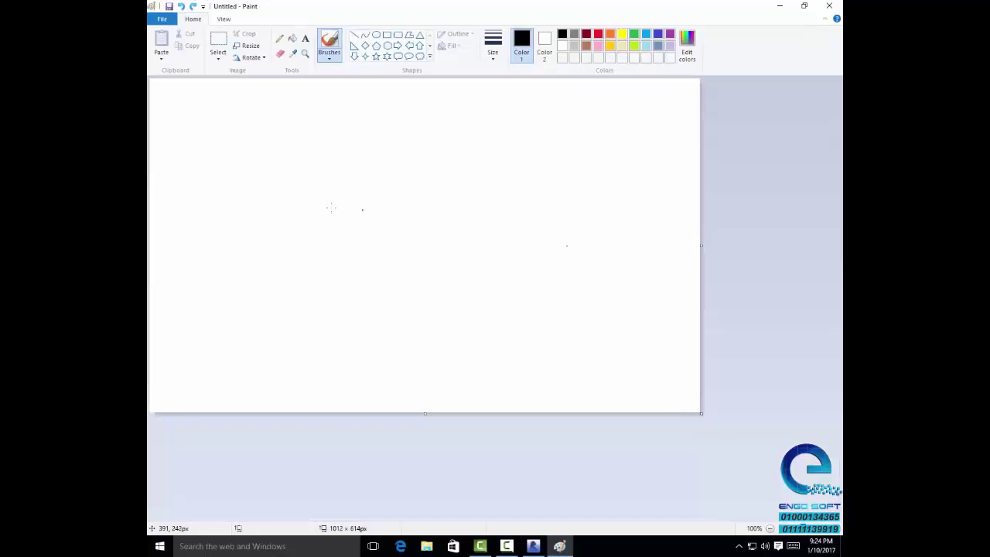
Draw further test strokes on the canvas and undo them all, leaving it blank
{"action": "left_click_drag", "start_coordinate": [248, 207], "coordinate": [429, 178]}
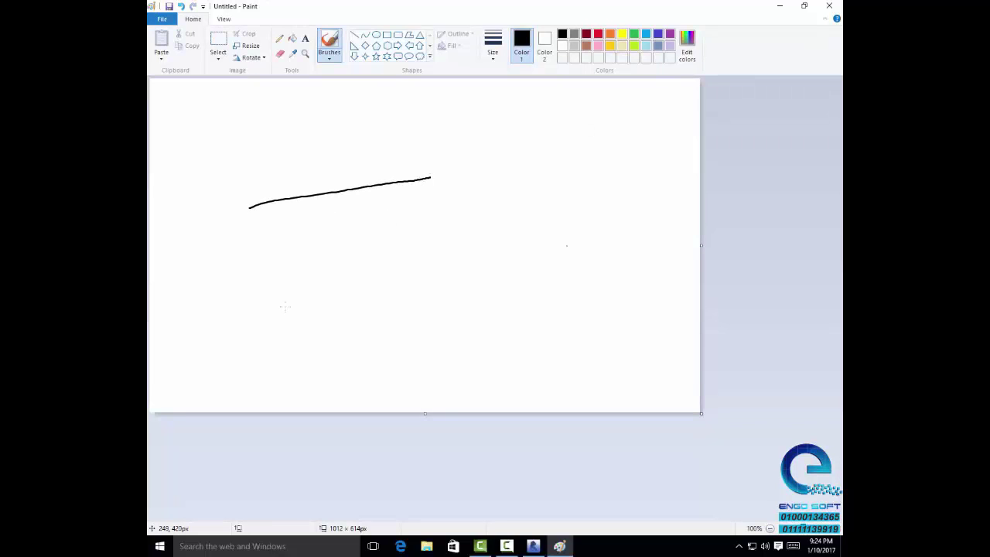
{"action": "key", "text": "ctrl+z"}
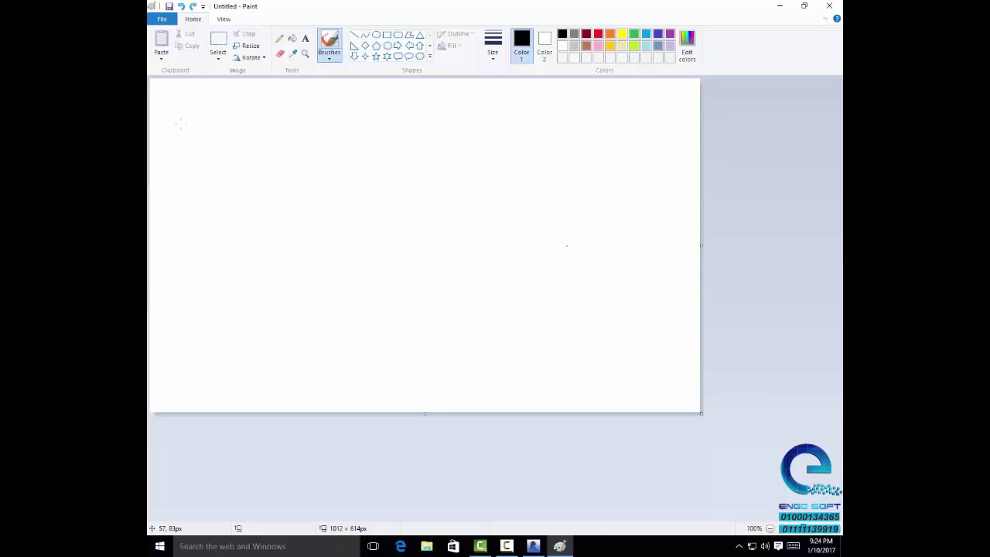
{"action": "left_click_drag", "start_coordinate": [218, 251], "coordinate": [499, 246]}
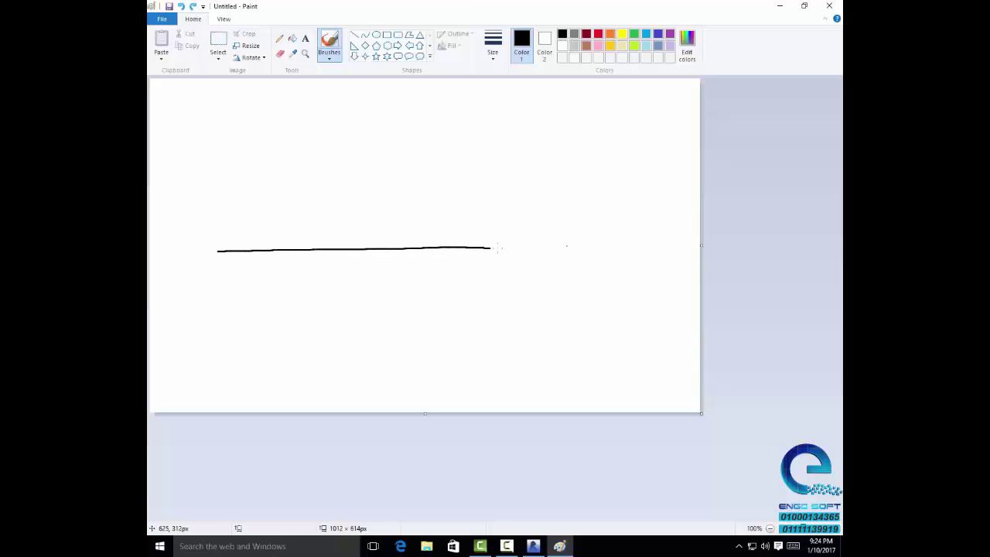
{"action": "left_click_drag", "start_coordinate": [259, 379], "coordinate": [562, 358]}
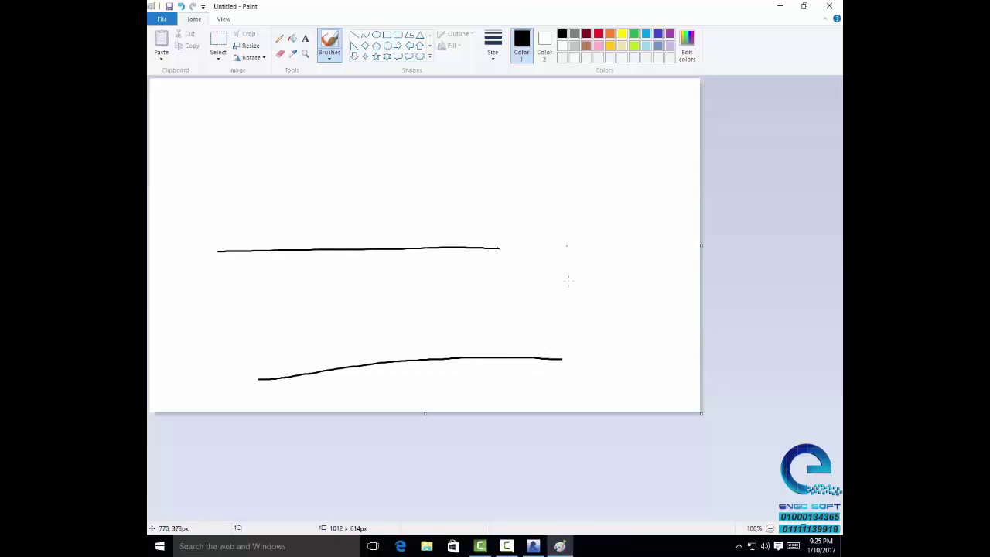
{"action": "key", "text": "ctrl+z"}
{"action": "key", "text": "ctrl+z"}
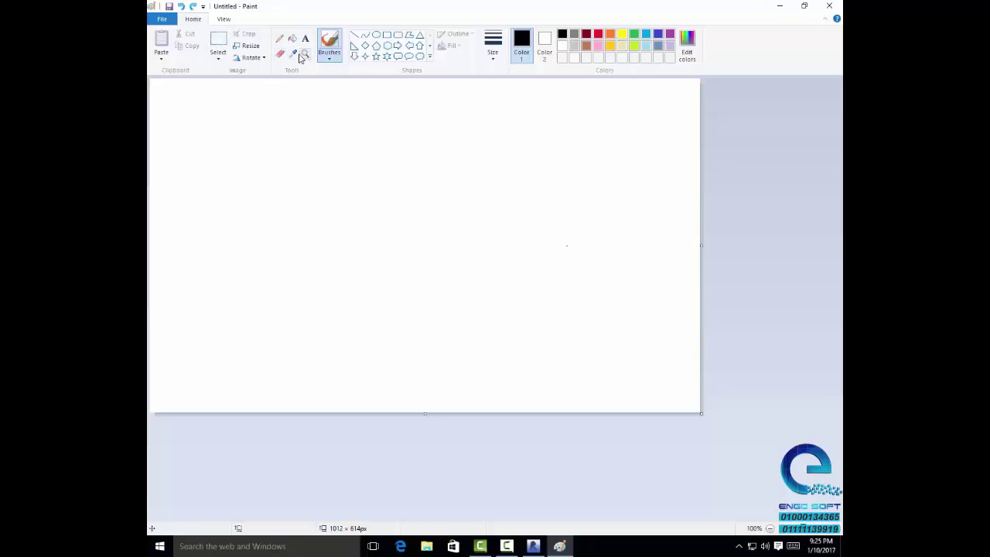
With the Pencil, sketch the horizontal pipe run bending down at an elbow
{"action": "left_click", "coordinate": [279, 38]}
{"action": "left_click_drag", "start_coordinate": [296, 189], "coordinate": [405, 187]}
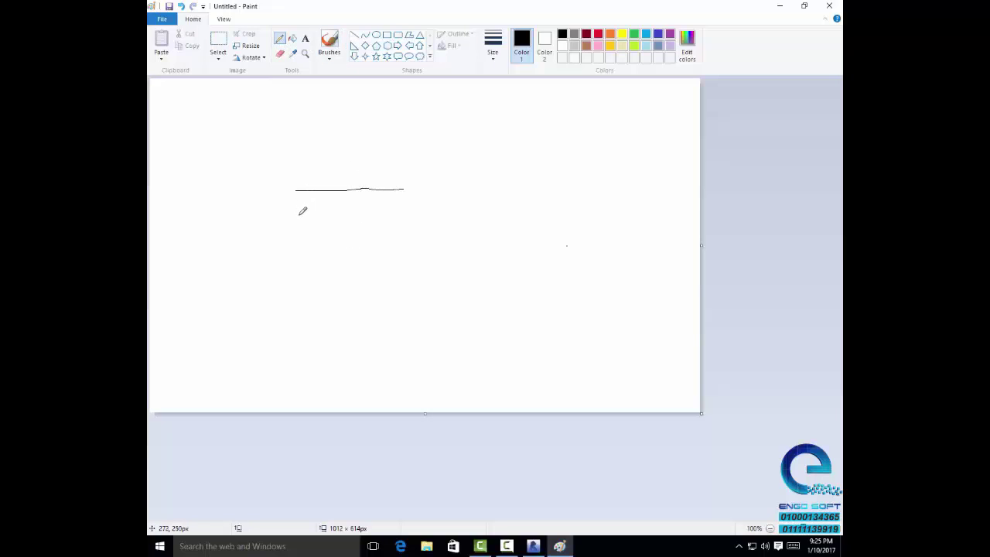
{"action": "mouse_move", "coordinate": [299, 214]}
{"action": "left_mouse_down"}
{"action": "mouse_move", "coordinate": [408, 214]}
{"action": "mouse_move", "coordinate": [412, 300]}
{"action": "left_mouse_up"}
{"action": "mouse_move", "coordinate": [407, 188]}
{"action": "left_mouse_down"}
{"action": "mouse_move", "coordinate": [439, 258]}
{"action": "mouse_move", "coordinate": [446, 310]}
{"action": "left_mouse_up"}
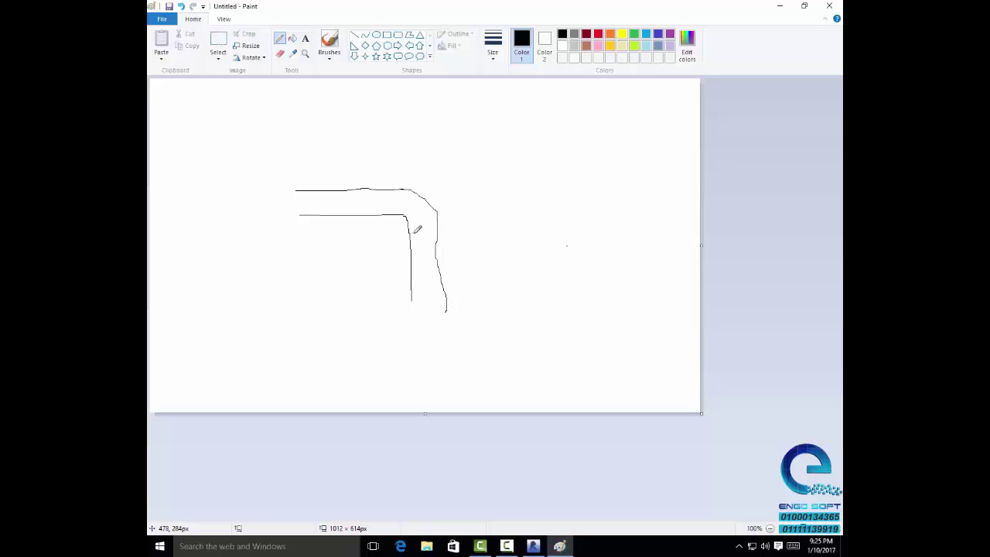
{"action": "mouse_move", "coordinate": [410, 232]}
{"action": "left_mouse_down"}
{"action": "mouse_move", "coordinate": [437, 232]}
{"action": "mouse_move", "coordinate": [396, 189]}
{"action": "left_mouse_up"}
Sketch the vertical branch joining the run, with a loop at its top
{"action": "left_click_drag", "start_coordinate": [380, 86], "coordinate": [382, 189]}
{"action": "mouse_move", "coordinate": [358, 87]}
{"action": "left_mouse_down"}
{"action": "mouse_move", "coordinate": [363, 158]}
{"action": "mouse_move", "coordinate": [346, 189]}
{"action": "mouse_move", "coordinate": [363, 180]}
{"action": "left_mouse_up"}
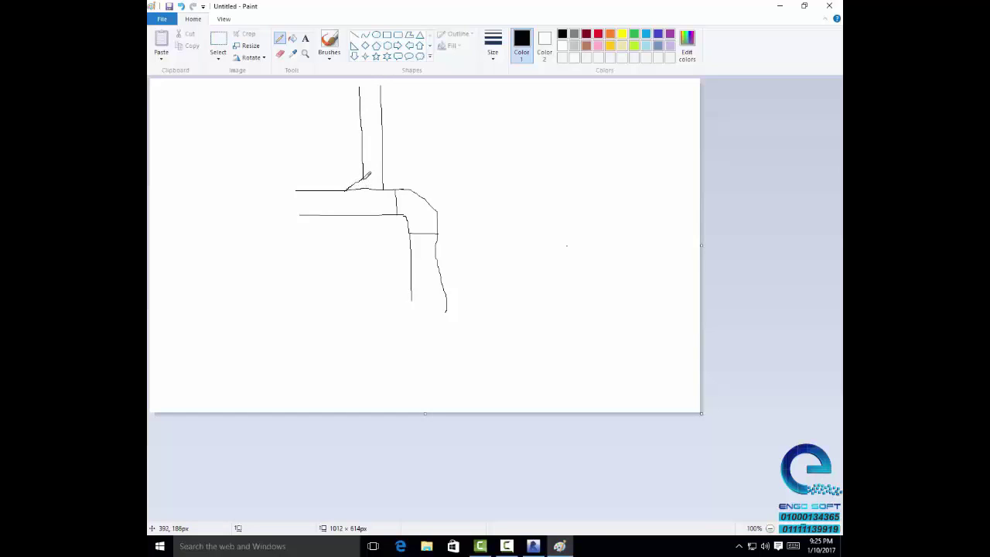
{"action": "left_click_drag", "start_coordinate": [363, 180], "coordinate": [381, 179]}
{"action": "left_click_drag", "start_coordinate": [380, 83], "coordinate": [341, 94]}
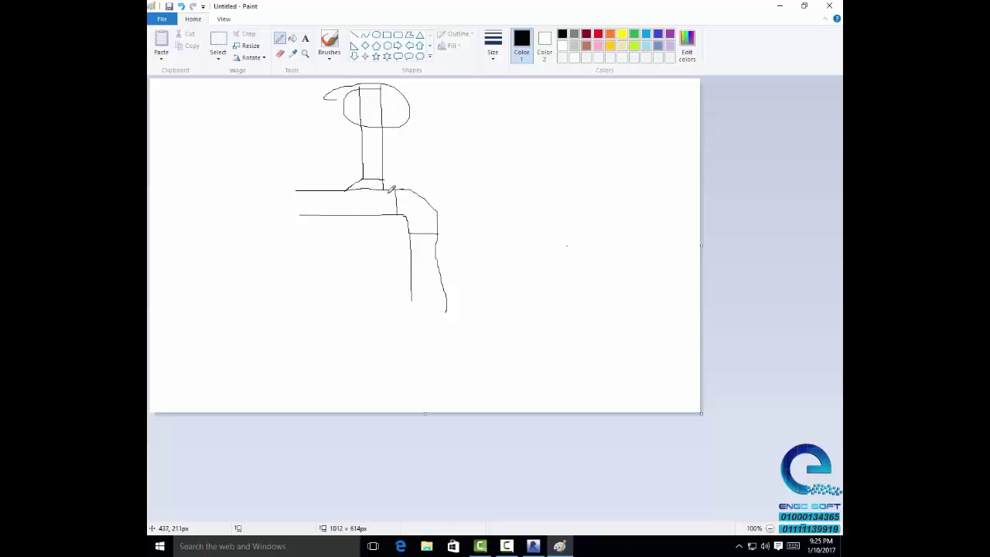
Enlarge the pipe sketch in Paint, then show Revit's File Locations project template list
{"action": "scroll", "coordinate": [389, 189], "scroll_direction": "up", "scroll_amount": 2, "text": "ctrl"}
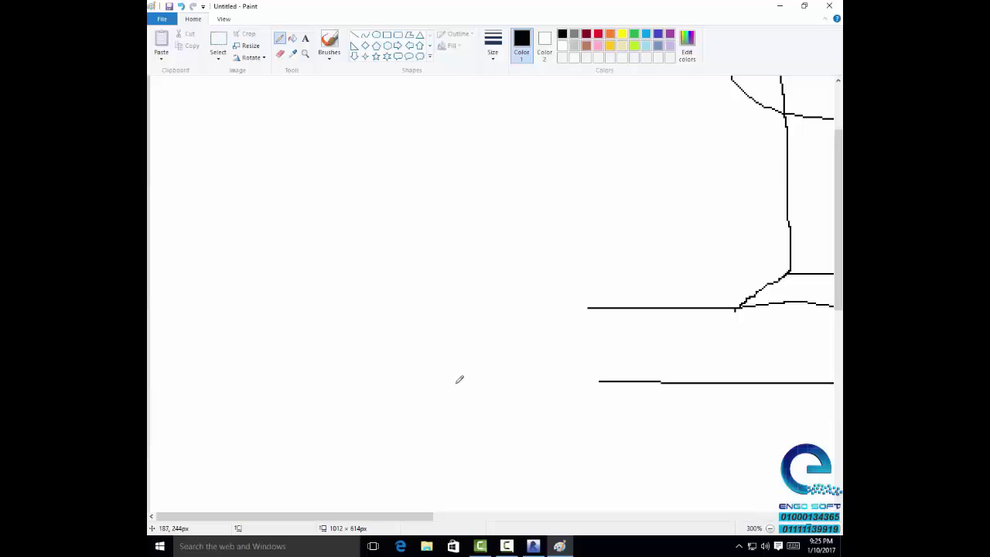
{"action": "scroll", "coordinate": [839, 531], "scroll_direction": "right", "scroll_amount": 5, "text": "shift"}
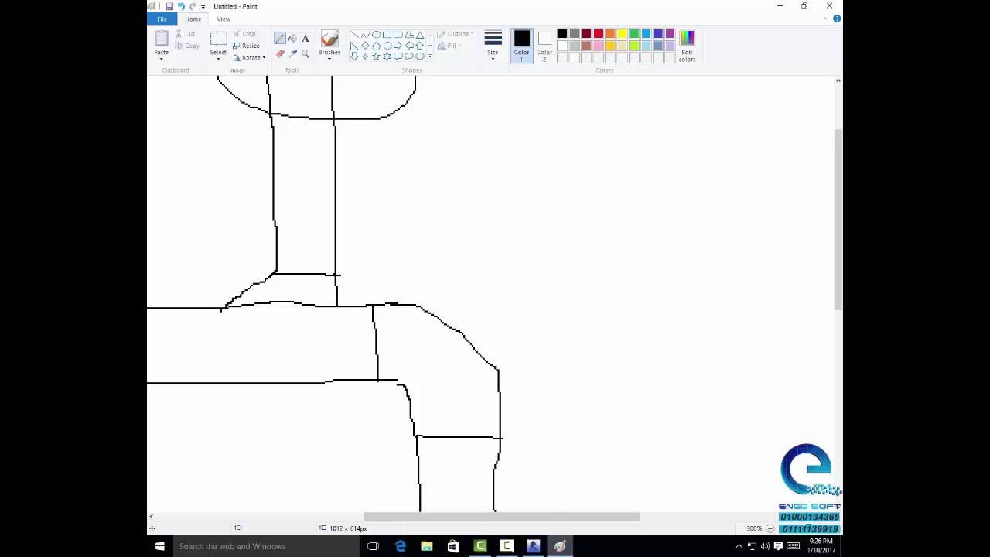
{"action": "left_click", "coordinate": [533, 545]}
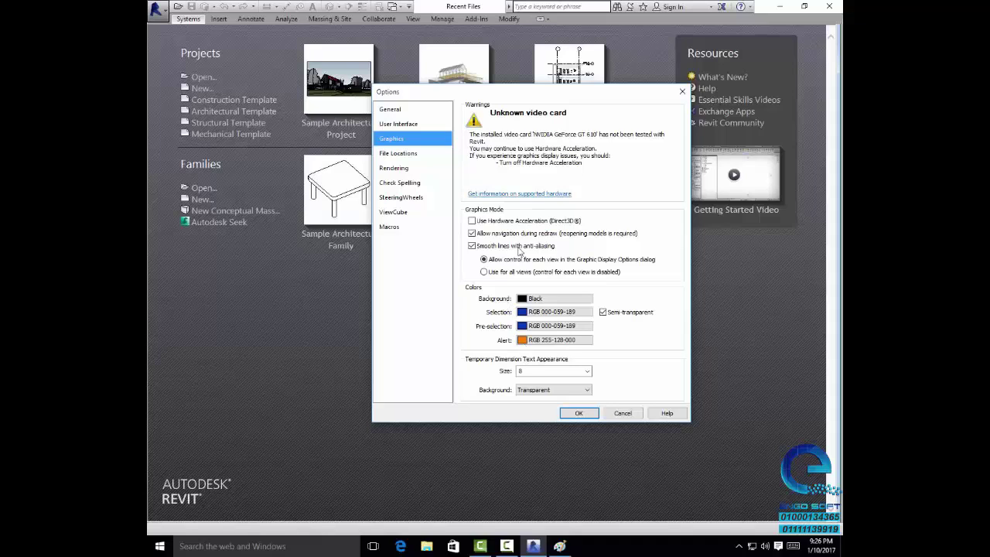
{"action": "left_click", "coordinate": [410, 155]}
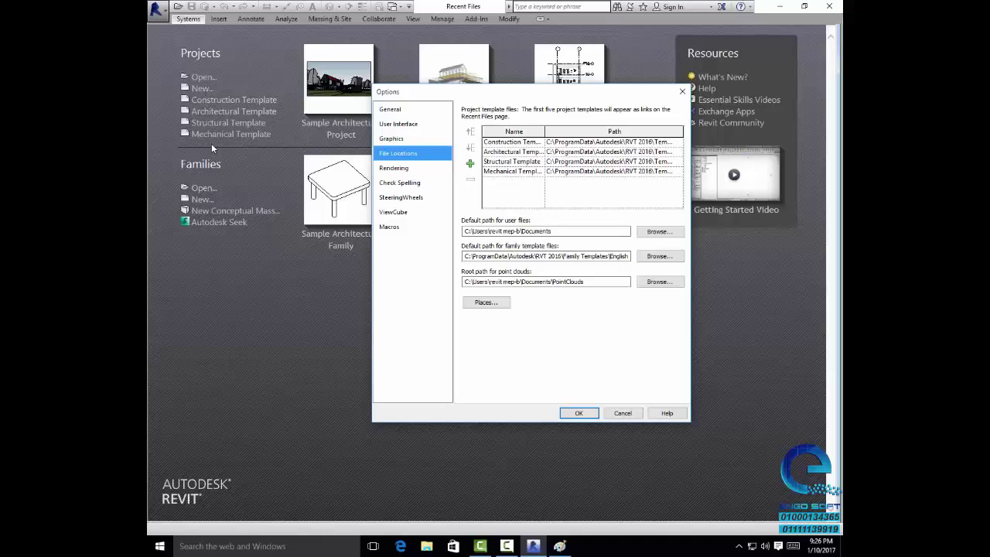
Remove the Construction, Architectural and Structural templates, keeping only Mechanical Template, and close Options
{"action": "left_click", "coordinate": [521, 142]}
{"action": "left_click", "coordinate": [470, 181]}
{"action": "left_click", "coordinate": [470, 181]}
{"action": "left_click", "coordinate": [470, 180]}
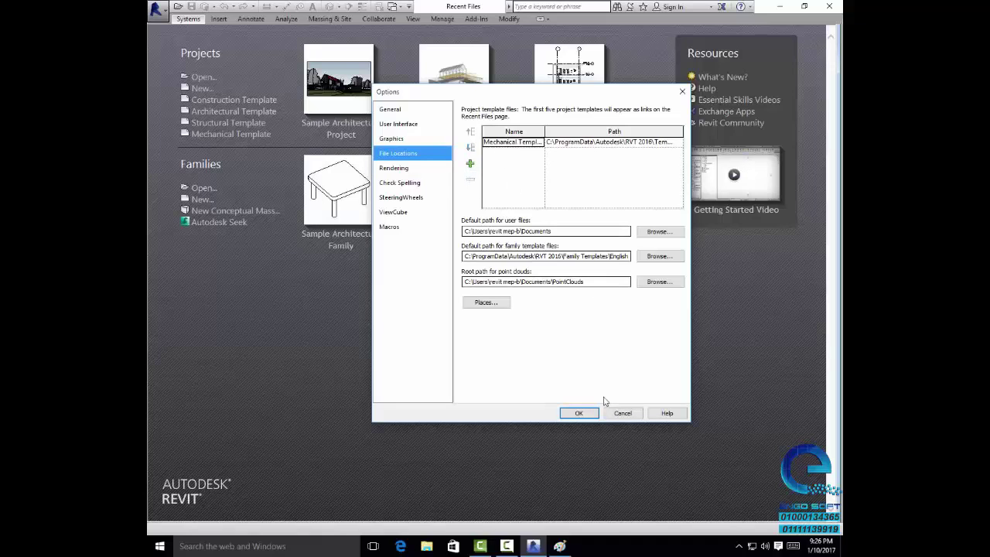
{"action": "left_click", "coordinate": [578, 412]}
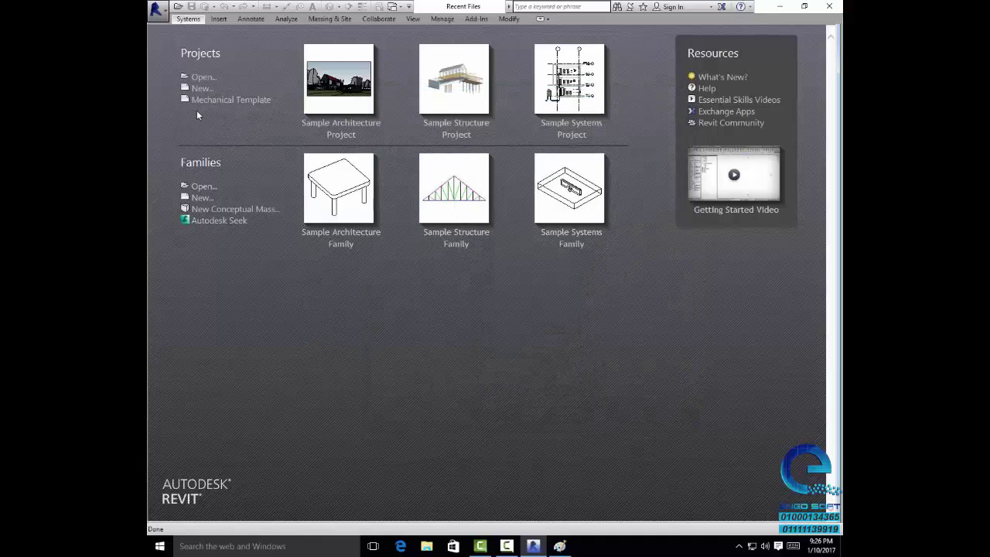
Reopen Revit Options on the File Locations page
{"action": "left_click", "coordinate": [157, 10]}
{"action": "left_click", "coordinate": [311, 331]}
{"action": "left_click", "coordinate": [397, 153]}
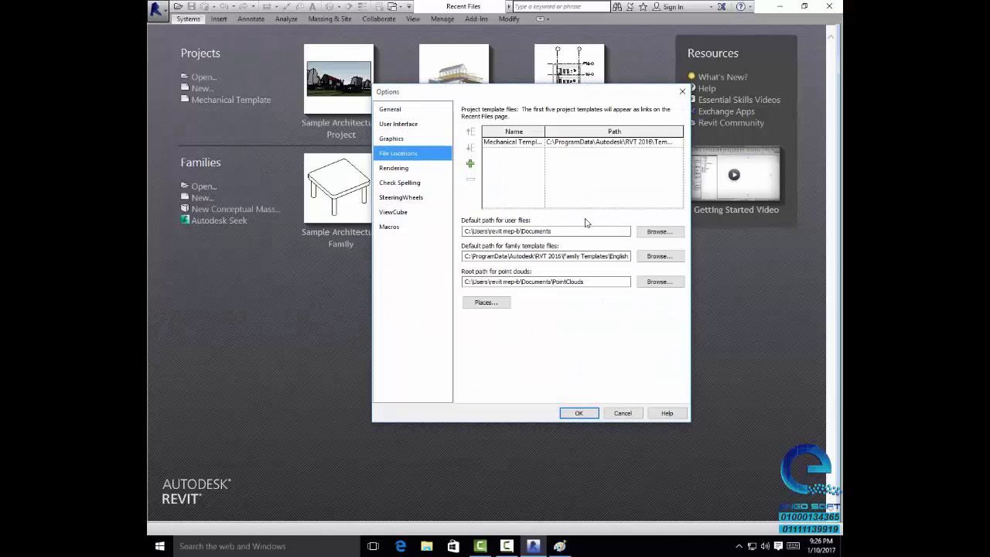
Add Drainage Template-600C1.rte from the course Templates folder as a project template
{"action": "left_click", "coordinate": [470, 163]}
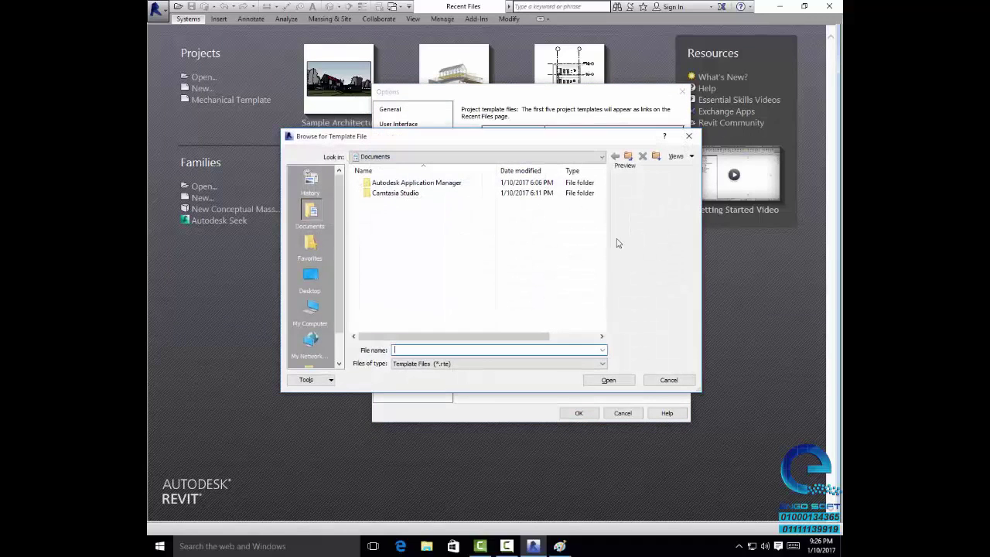
{"action": "left_click", "coordinate": [310, 279]}
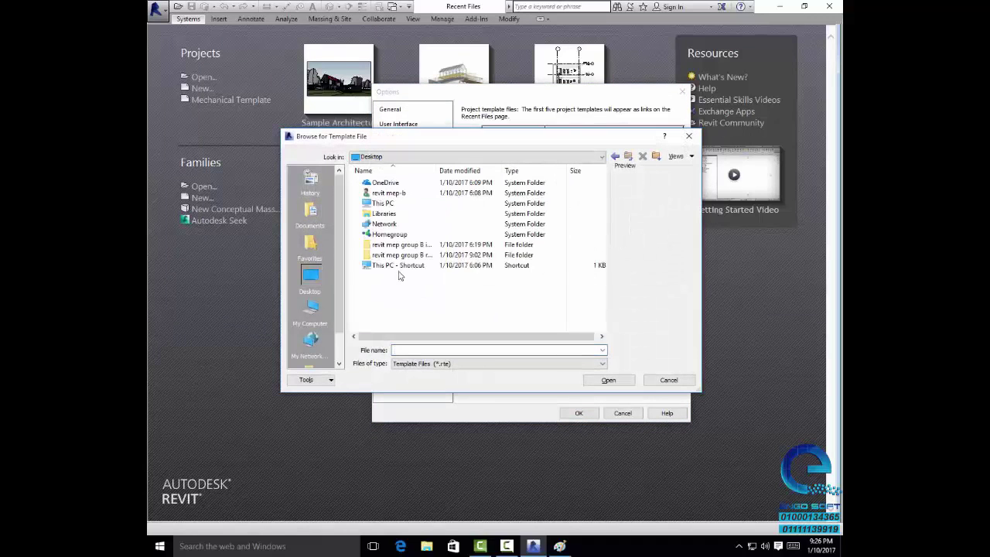
{"action": "double_click", "coordinate": [400, 246]}
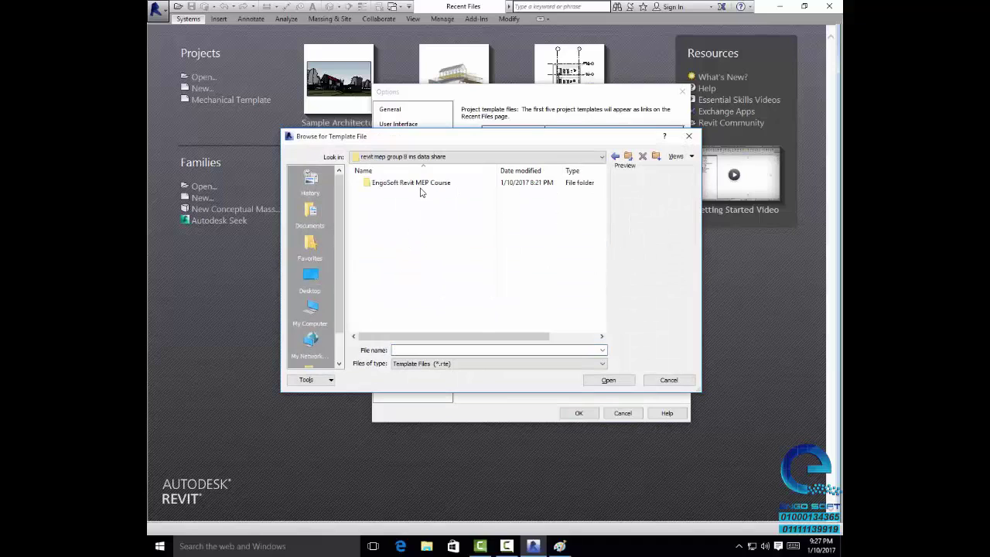
{"action": "double_click", "coordinate": [421, 184]}
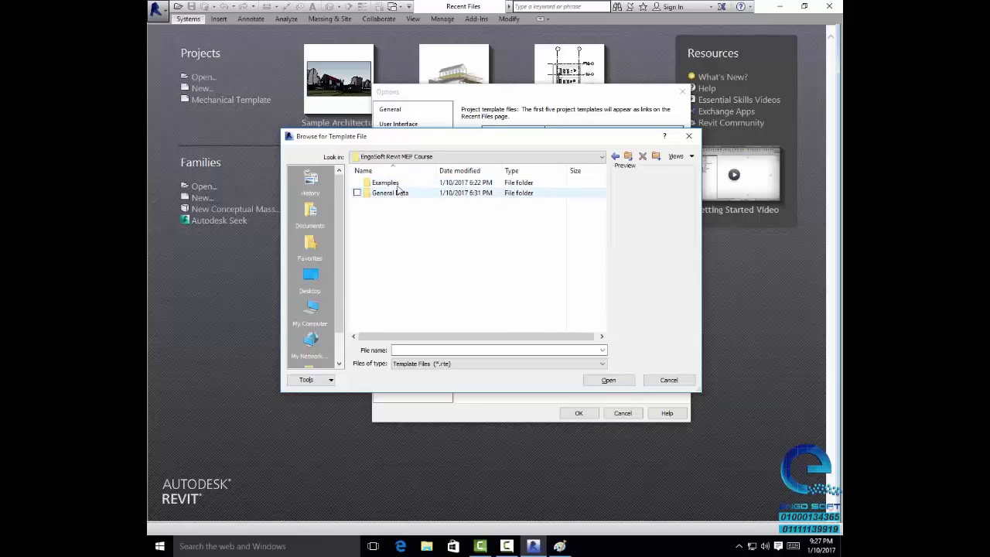
{"action": "double_click", "coordinate": [399, 193]}
{"action": "double_click", "coordinate": [398, 203]}
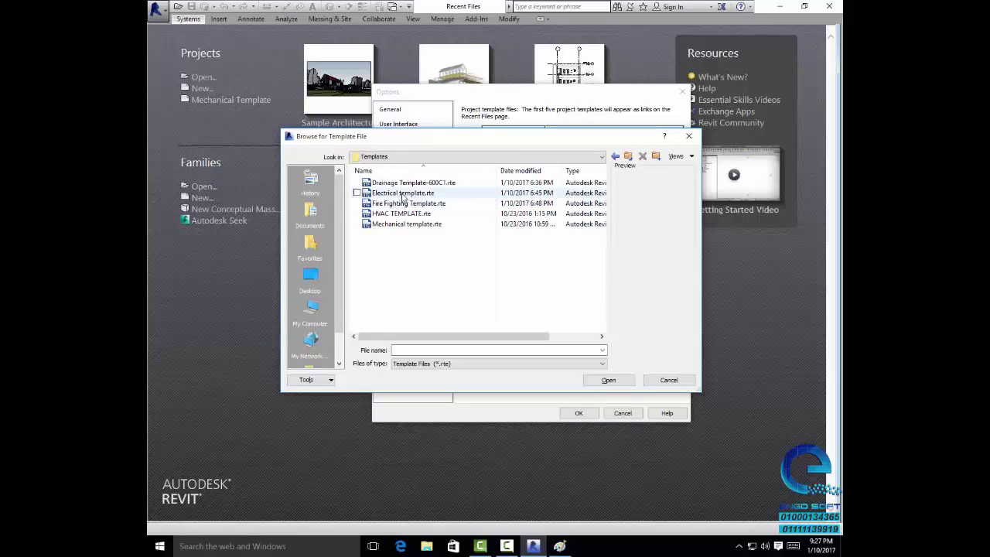
{"action": "left_click", "coordinate": [416, 183]}
{"action": "left_click", "coordinate": [607, 379]}
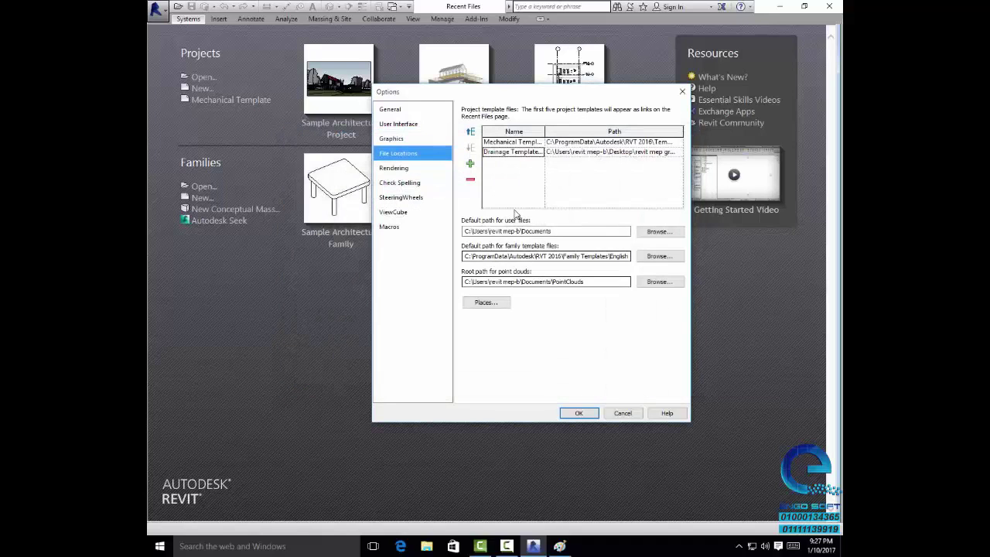
{"action": "left_click", "coordinate": [578, 413]}
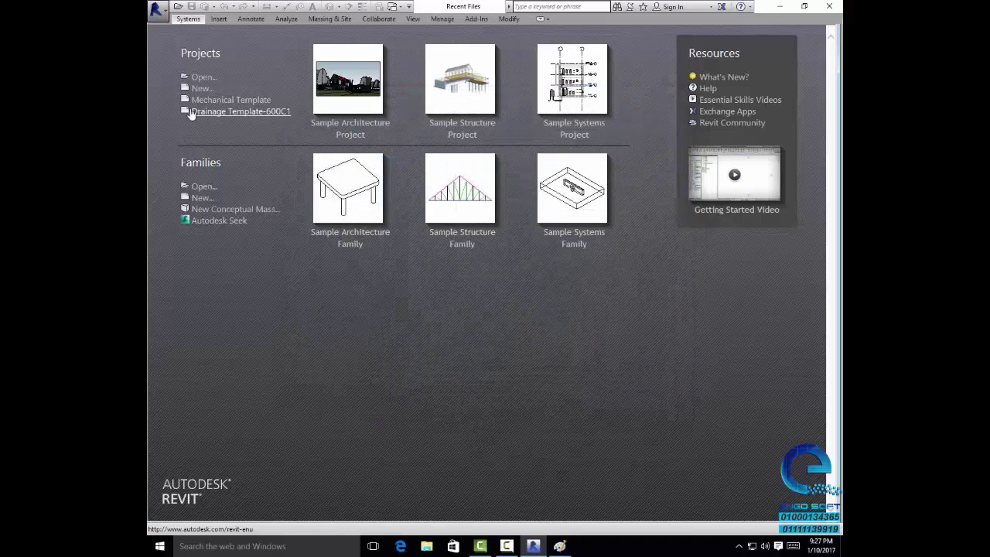
{"action": "mouse_move", "coordinate": [239, 111]}
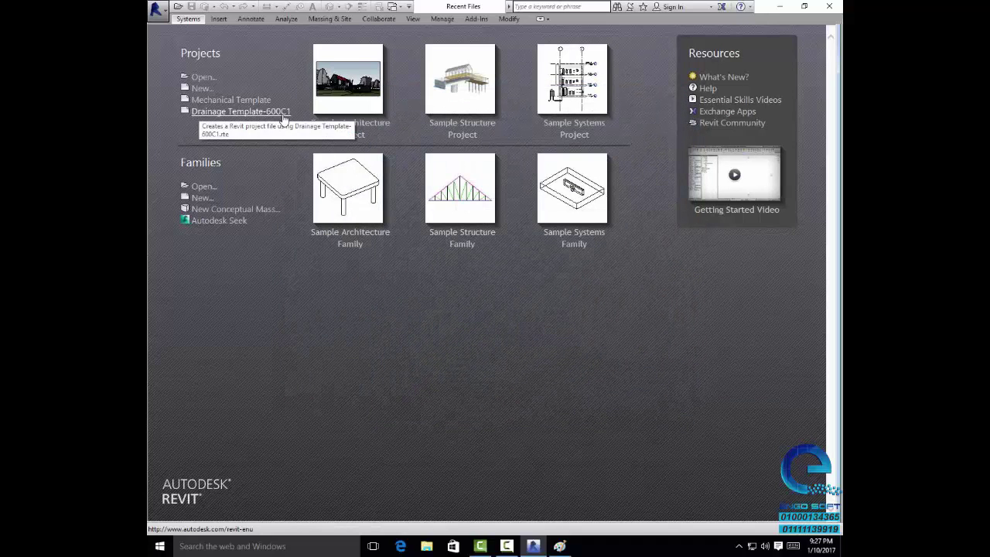
Reopen Options at File Locations, showing the Mechanical and Drainage templates
{"action": "left_click", "coordinate": [156, 9]}
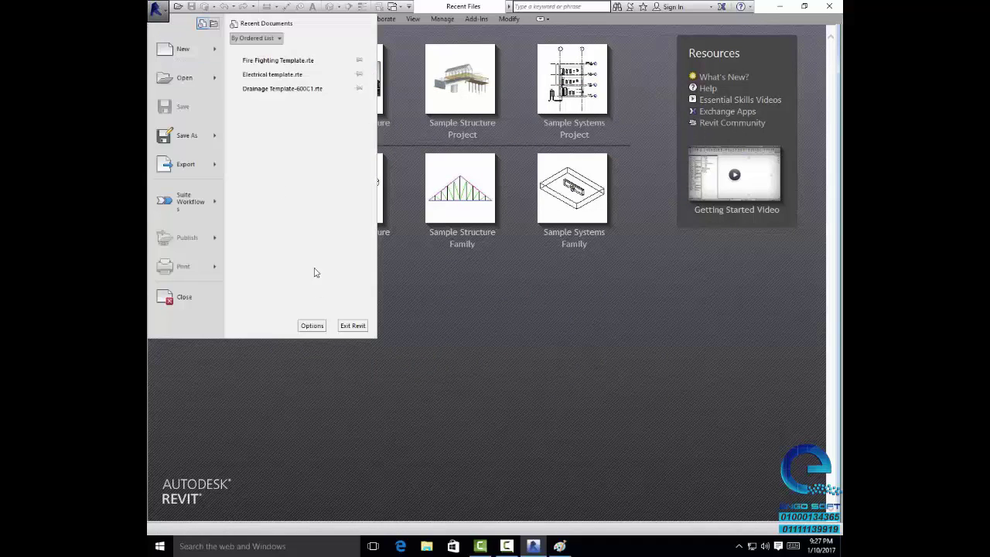
{"action": "left_click", "coordinate": [311, 324]}
{"action": "left_click", "coordinate": [411, 153]}
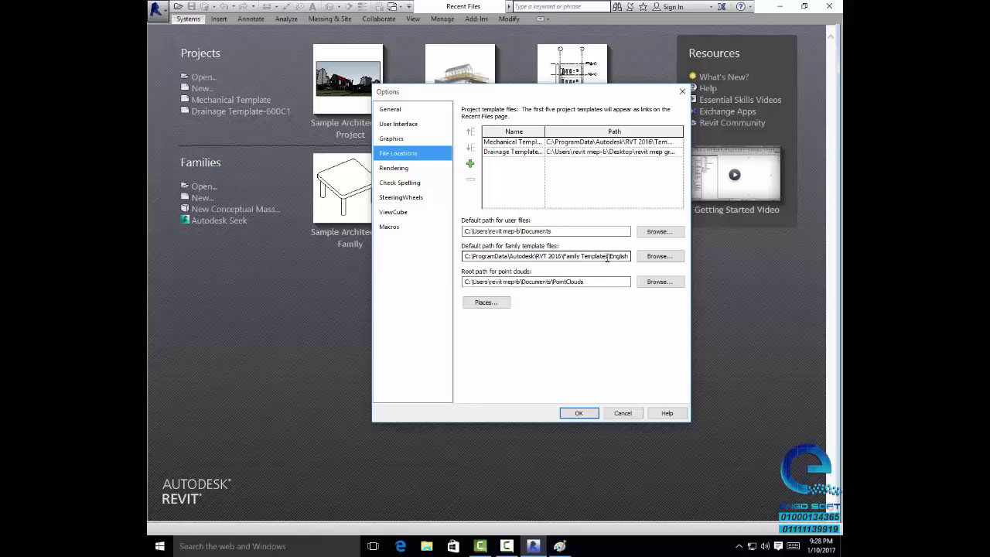
{"action": "left_click_drag", "start_coordinate": [613, 255], "coordinate": [634, 257]}
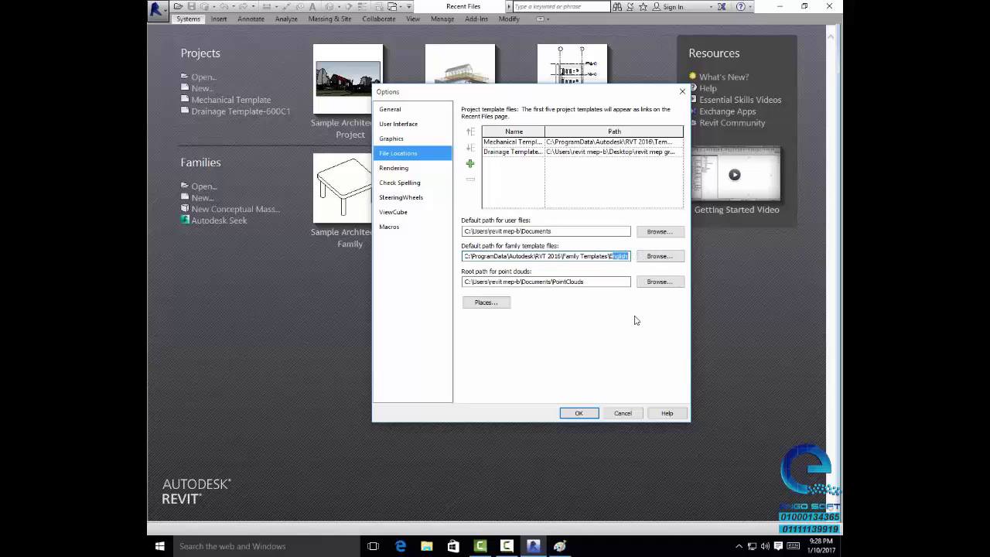
{"action": "left_click_drag", "start_coordinate": [588, 282], "coordinate": [553, 285]}
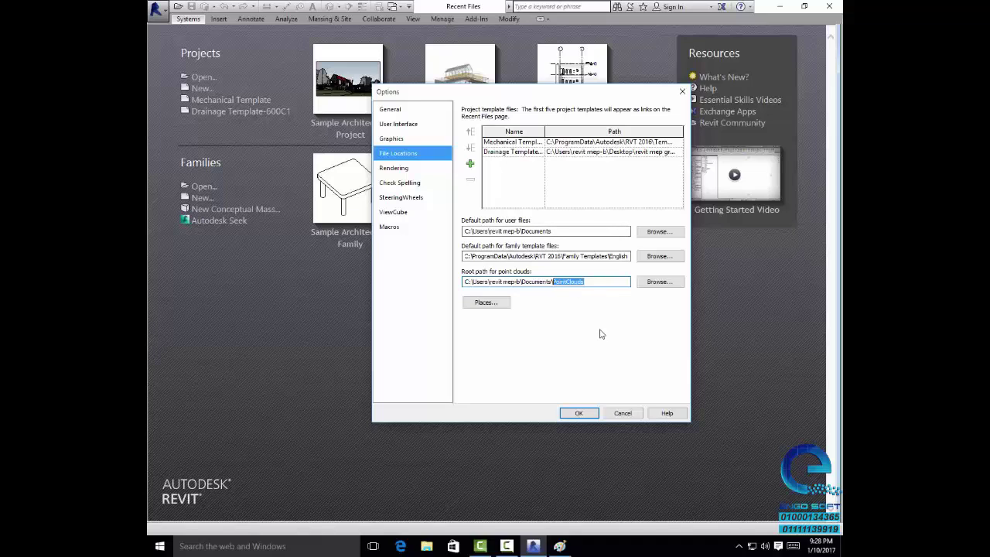
Browse the Rendering, Check Spelling, SteeringWheels and ViewCube option pages
{"action": "left_click", "coordinate": [396, 170]}
{"action": "left_click", "coordinate": [399, 183]}
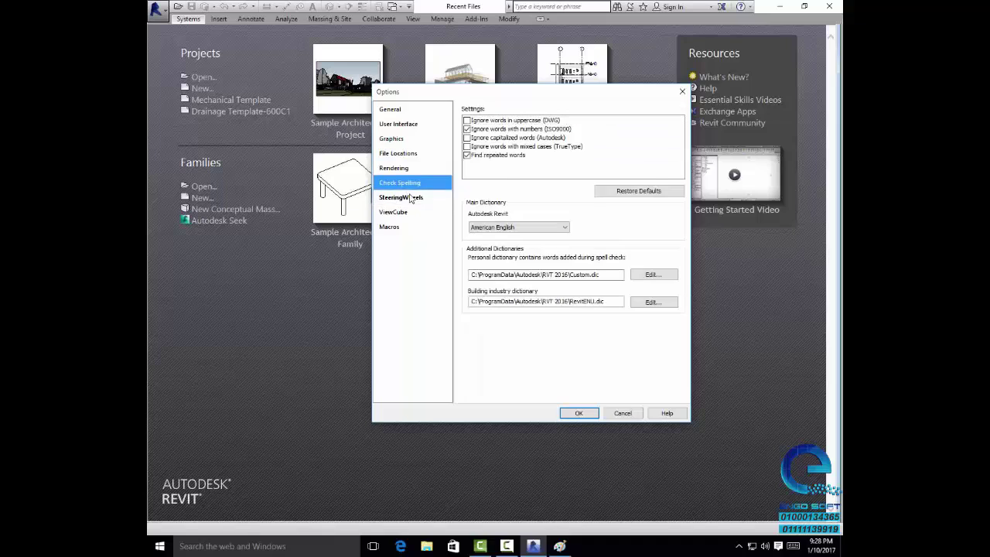
{"action": "left_click", "coordinate": [405, 199]}
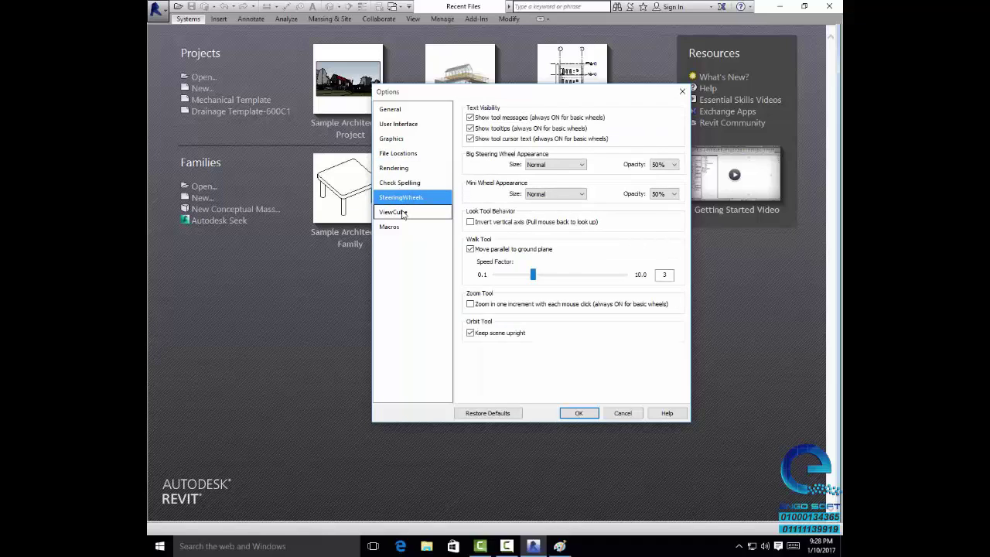
{"action": "left_click", "coordinate": [401, 213]}
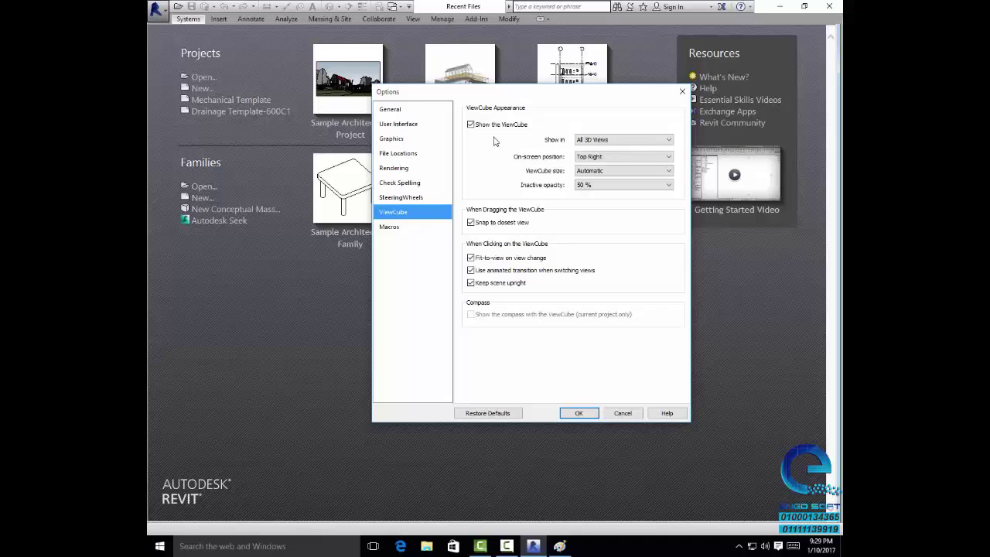
Keep the ViewCube at Top Right with Automatic size, then view macro security settings
{"action": "left_click", "coordinate": [604, 157]}
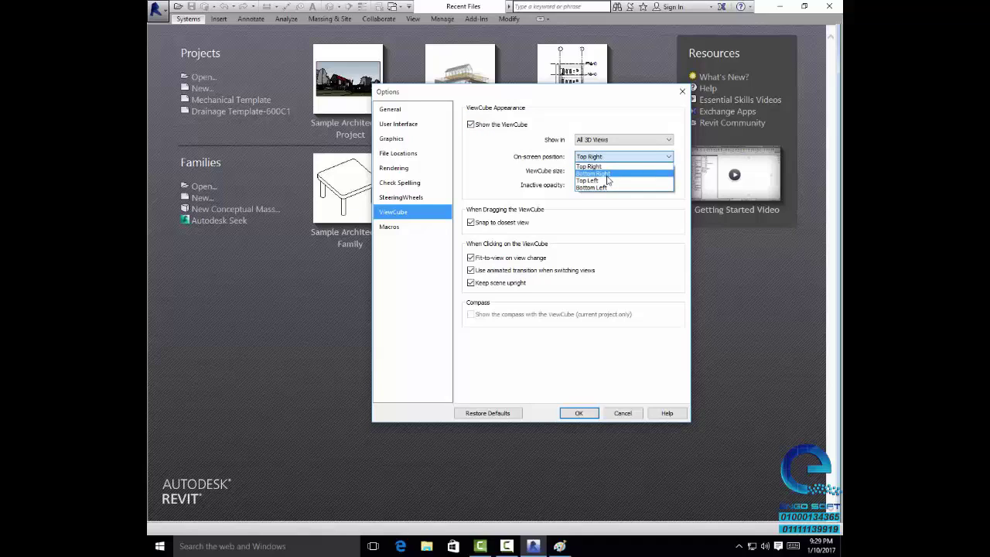
{"action": "left_click", "coordinate": [603, 166]}
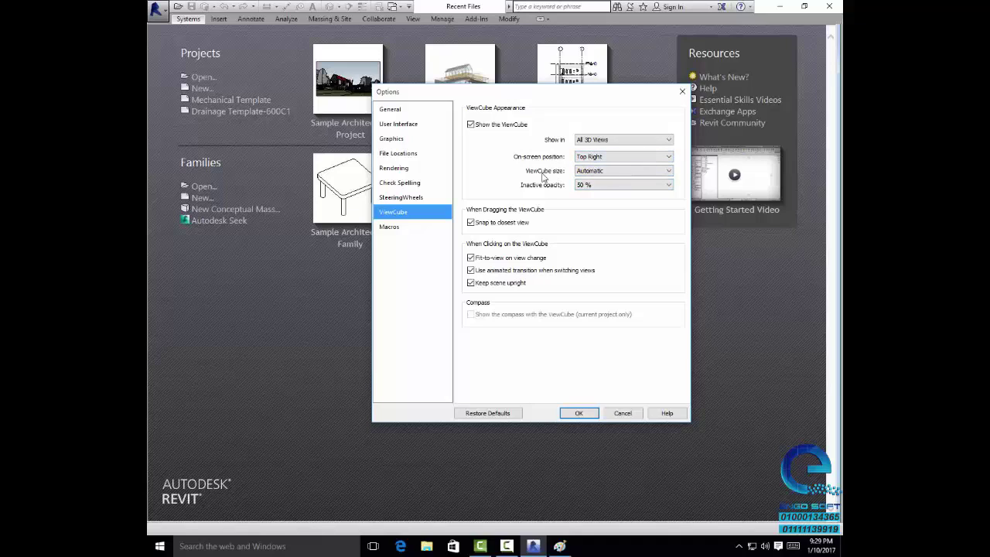
{"action": "left_click", "coordinate": [604, 172]}
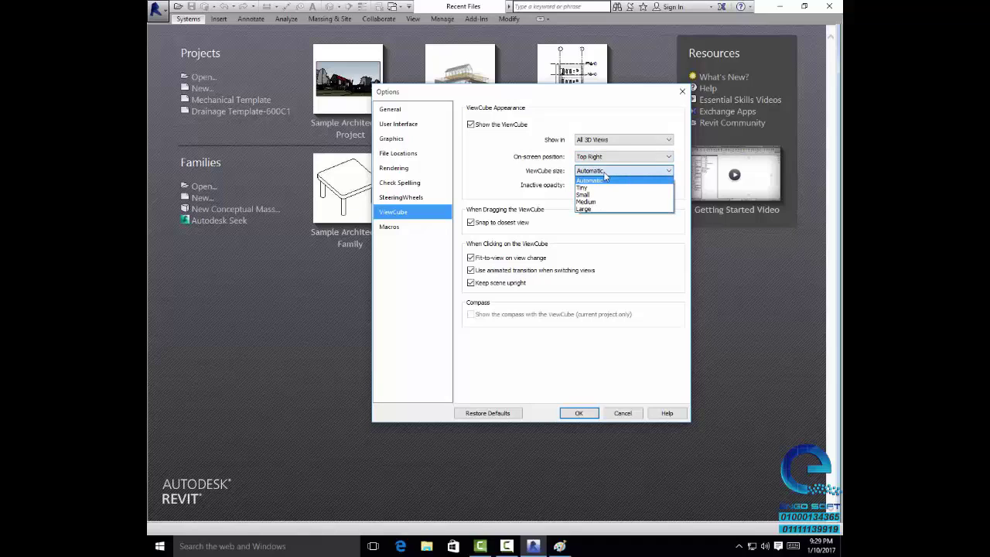
{"action": "left_click", "coordinate": [543, 187]}
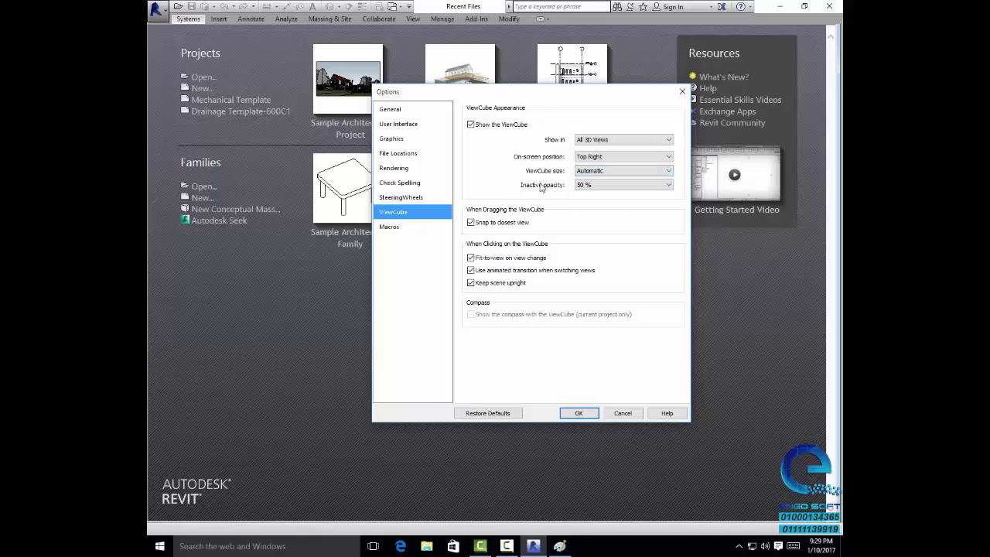
{"action": "left_click", "coordinate": [397, 231]}
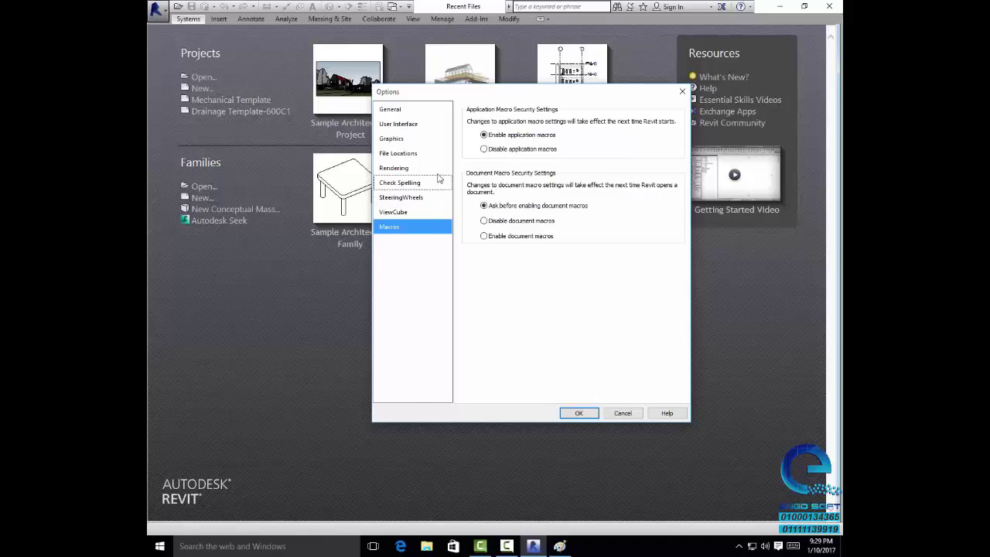
Return to General settings and close Options, back on the Recent Files start page
{"action": "left_click", "coordinate": [409, 110]}
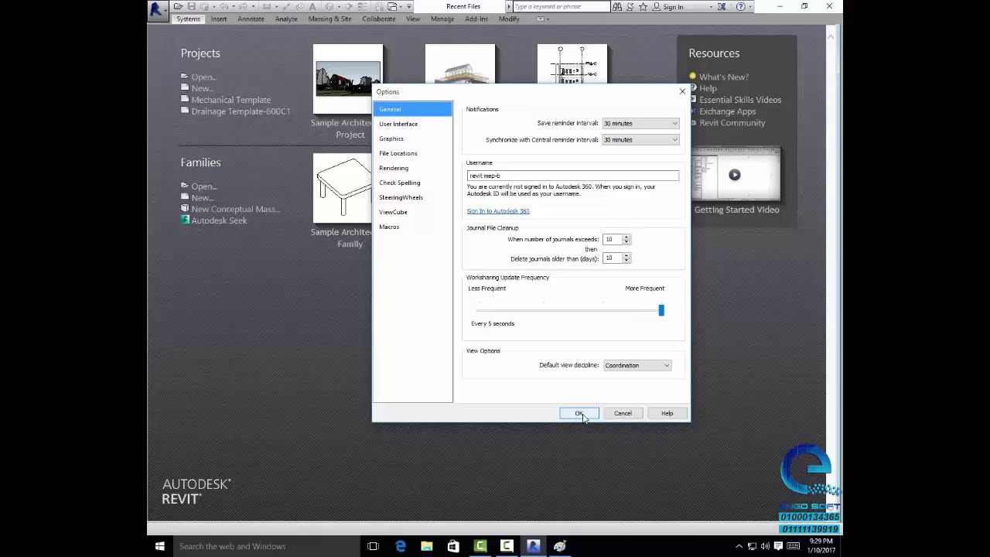
{"action": "left_click", "coordinate": [581, 415]}
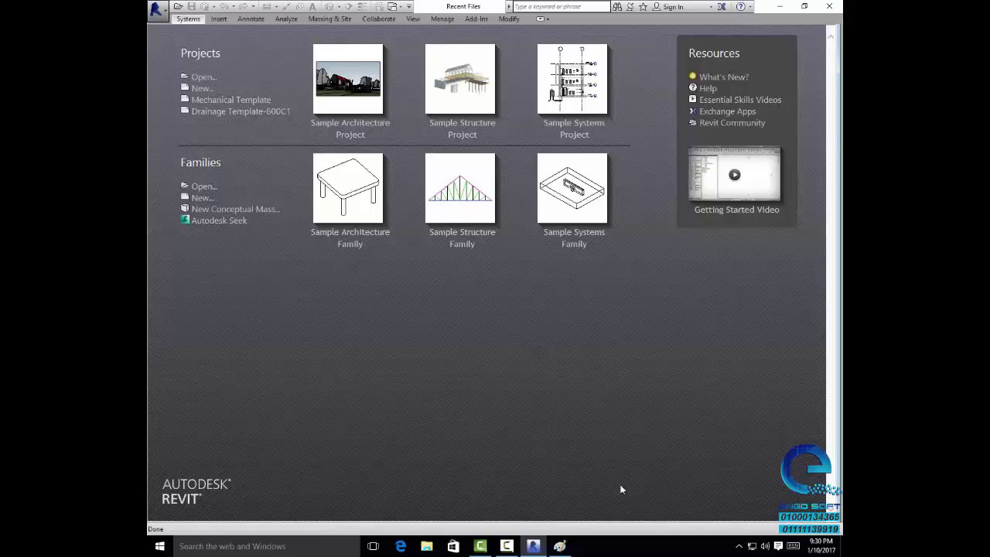
{"action": "left_click", "coordinate": [506, 546]}
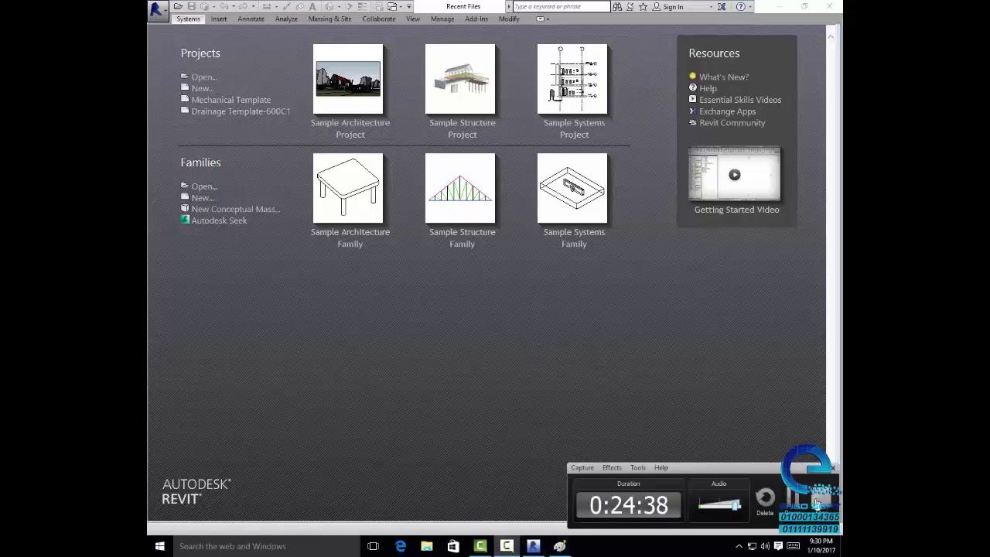